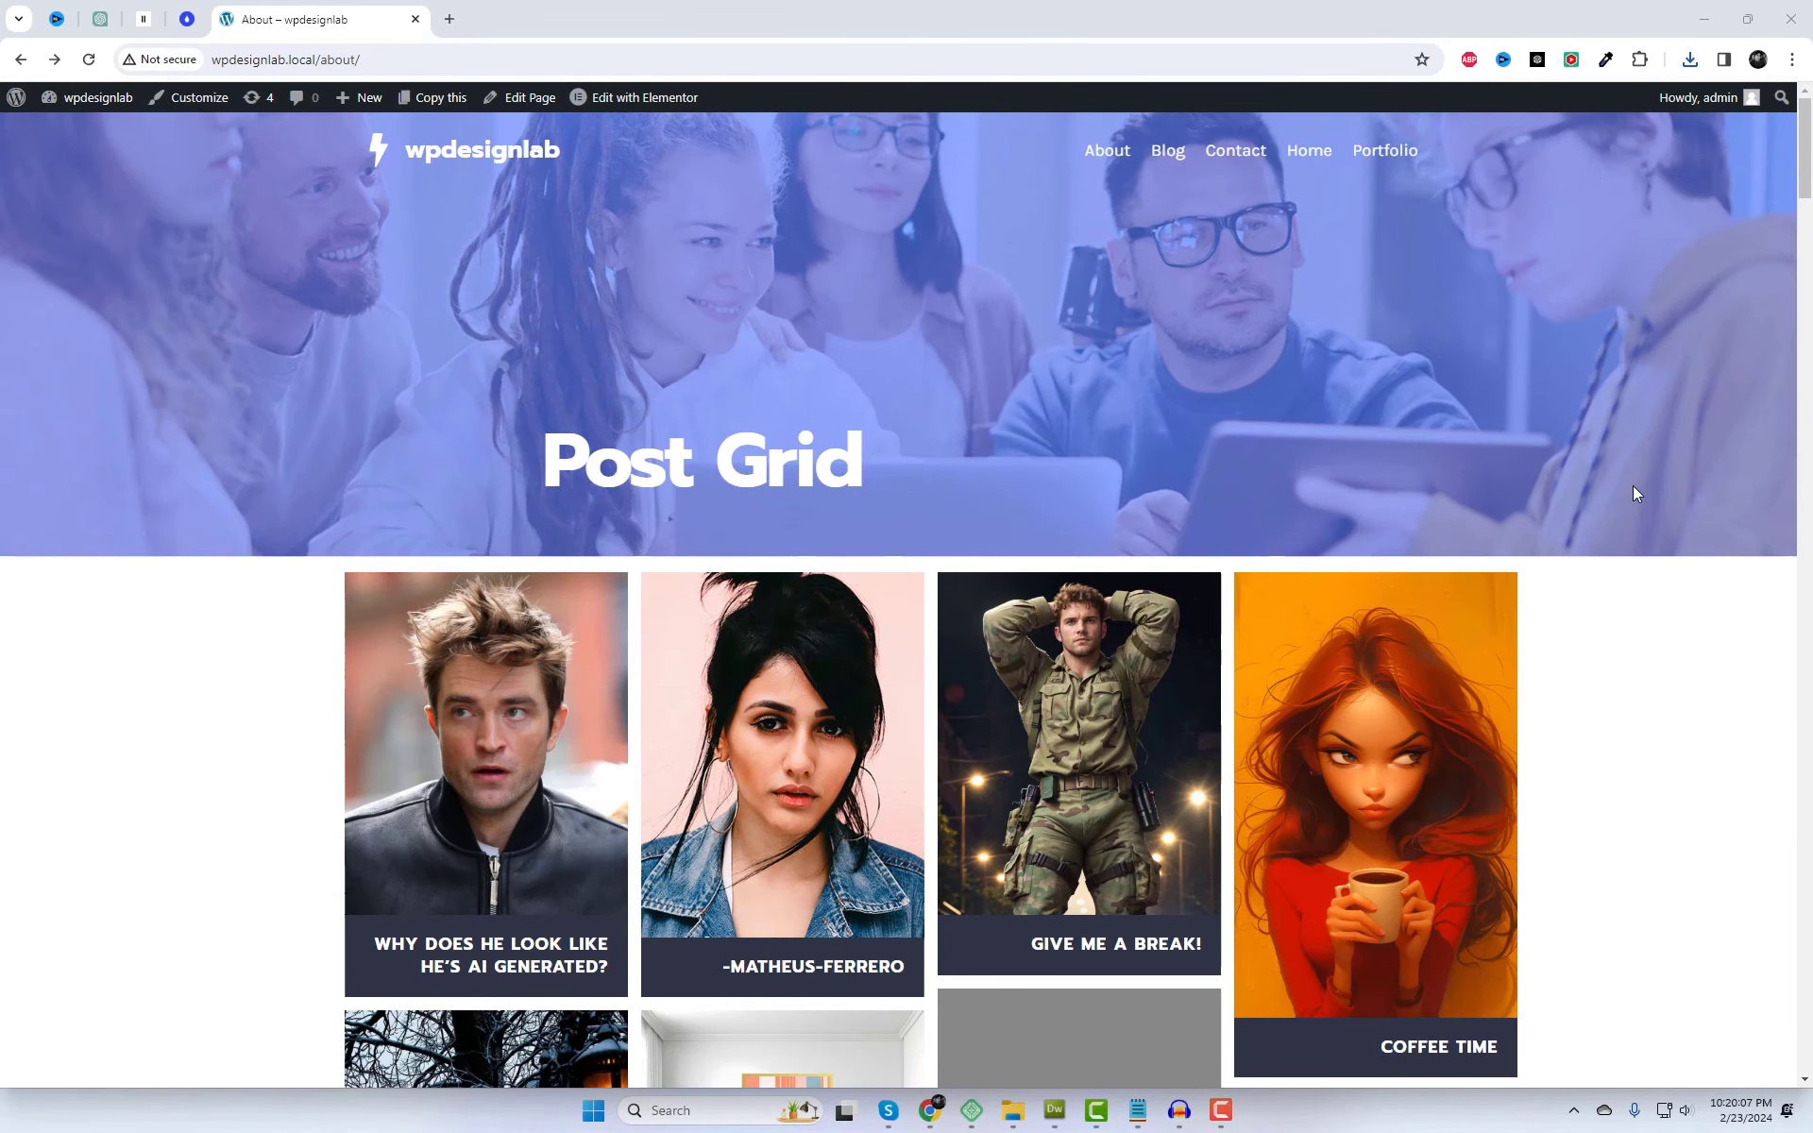
- Scroll down the About page and reload it to rerun the post grid
scroll(1601, 337, down, 2)
scroll(1601, 351, down, 4)
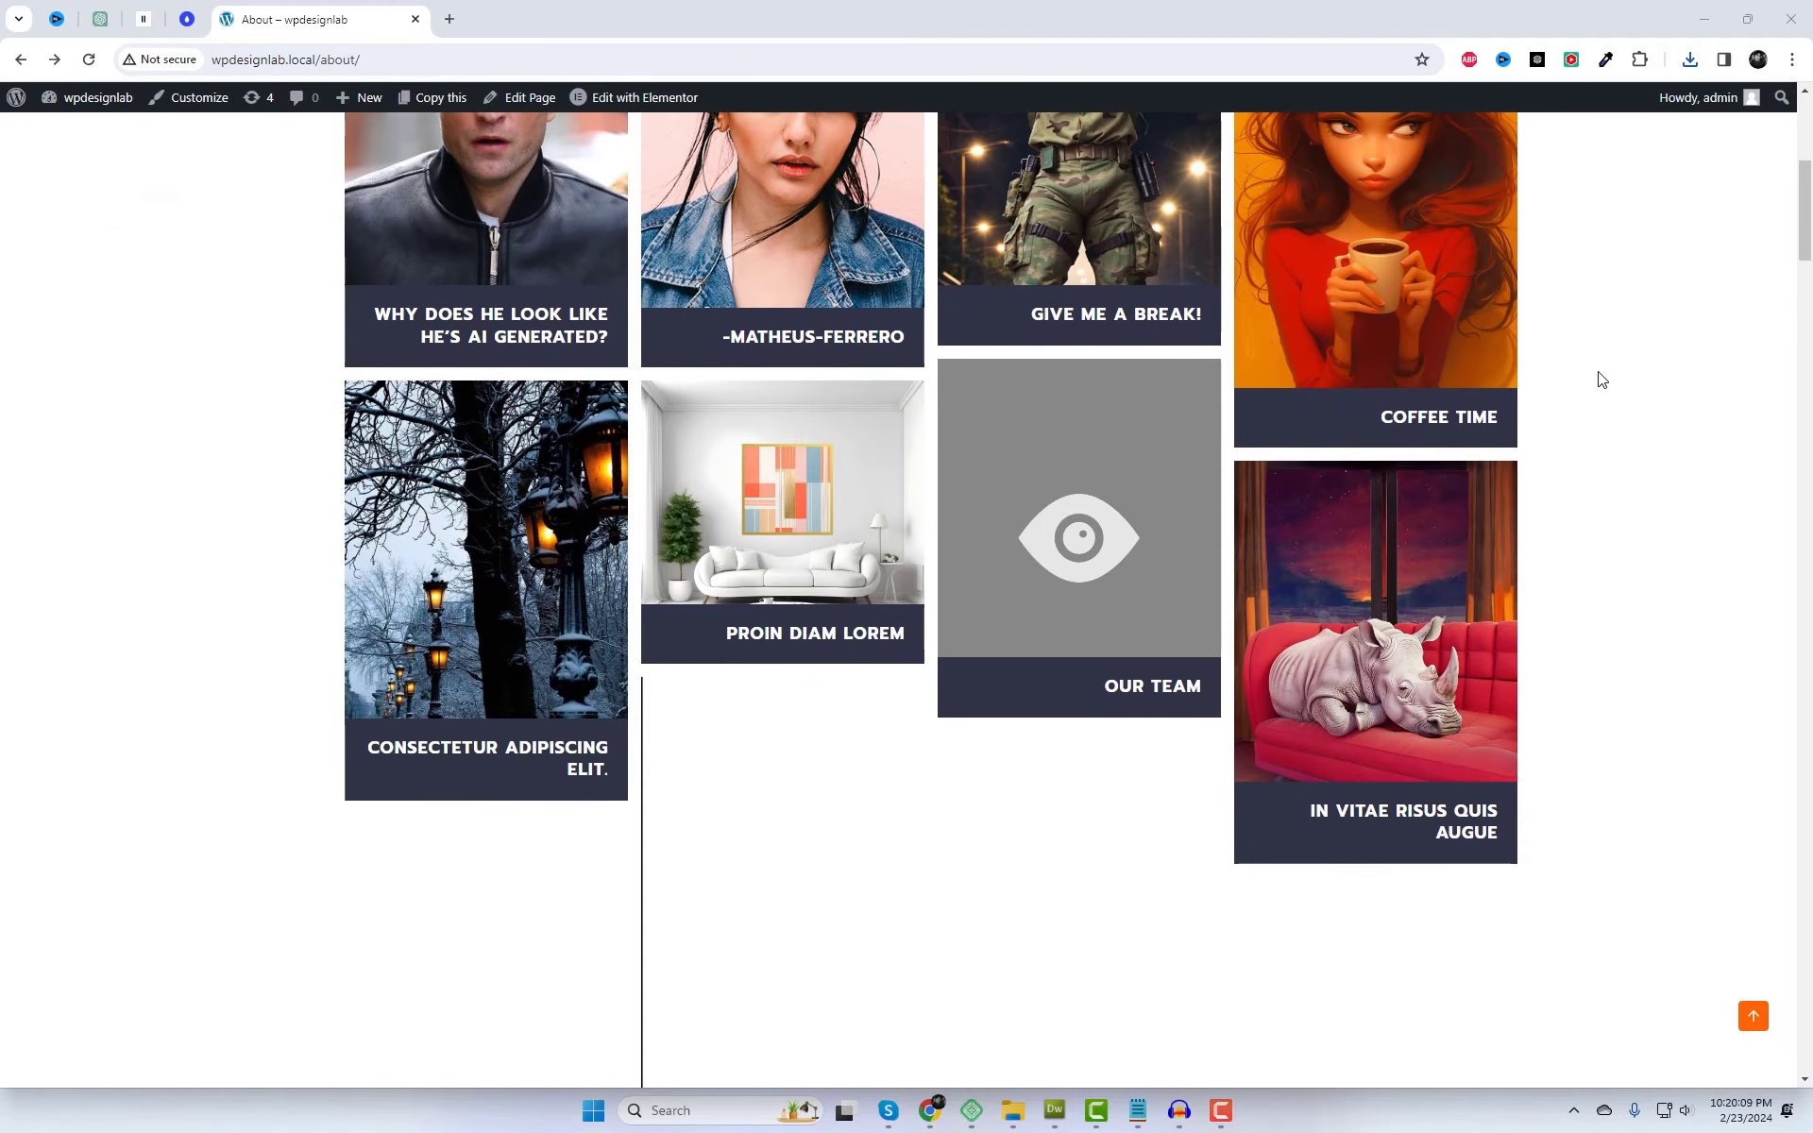
scroll(1602, 378, down, 3)
scroll(1605, 384, down, 4)
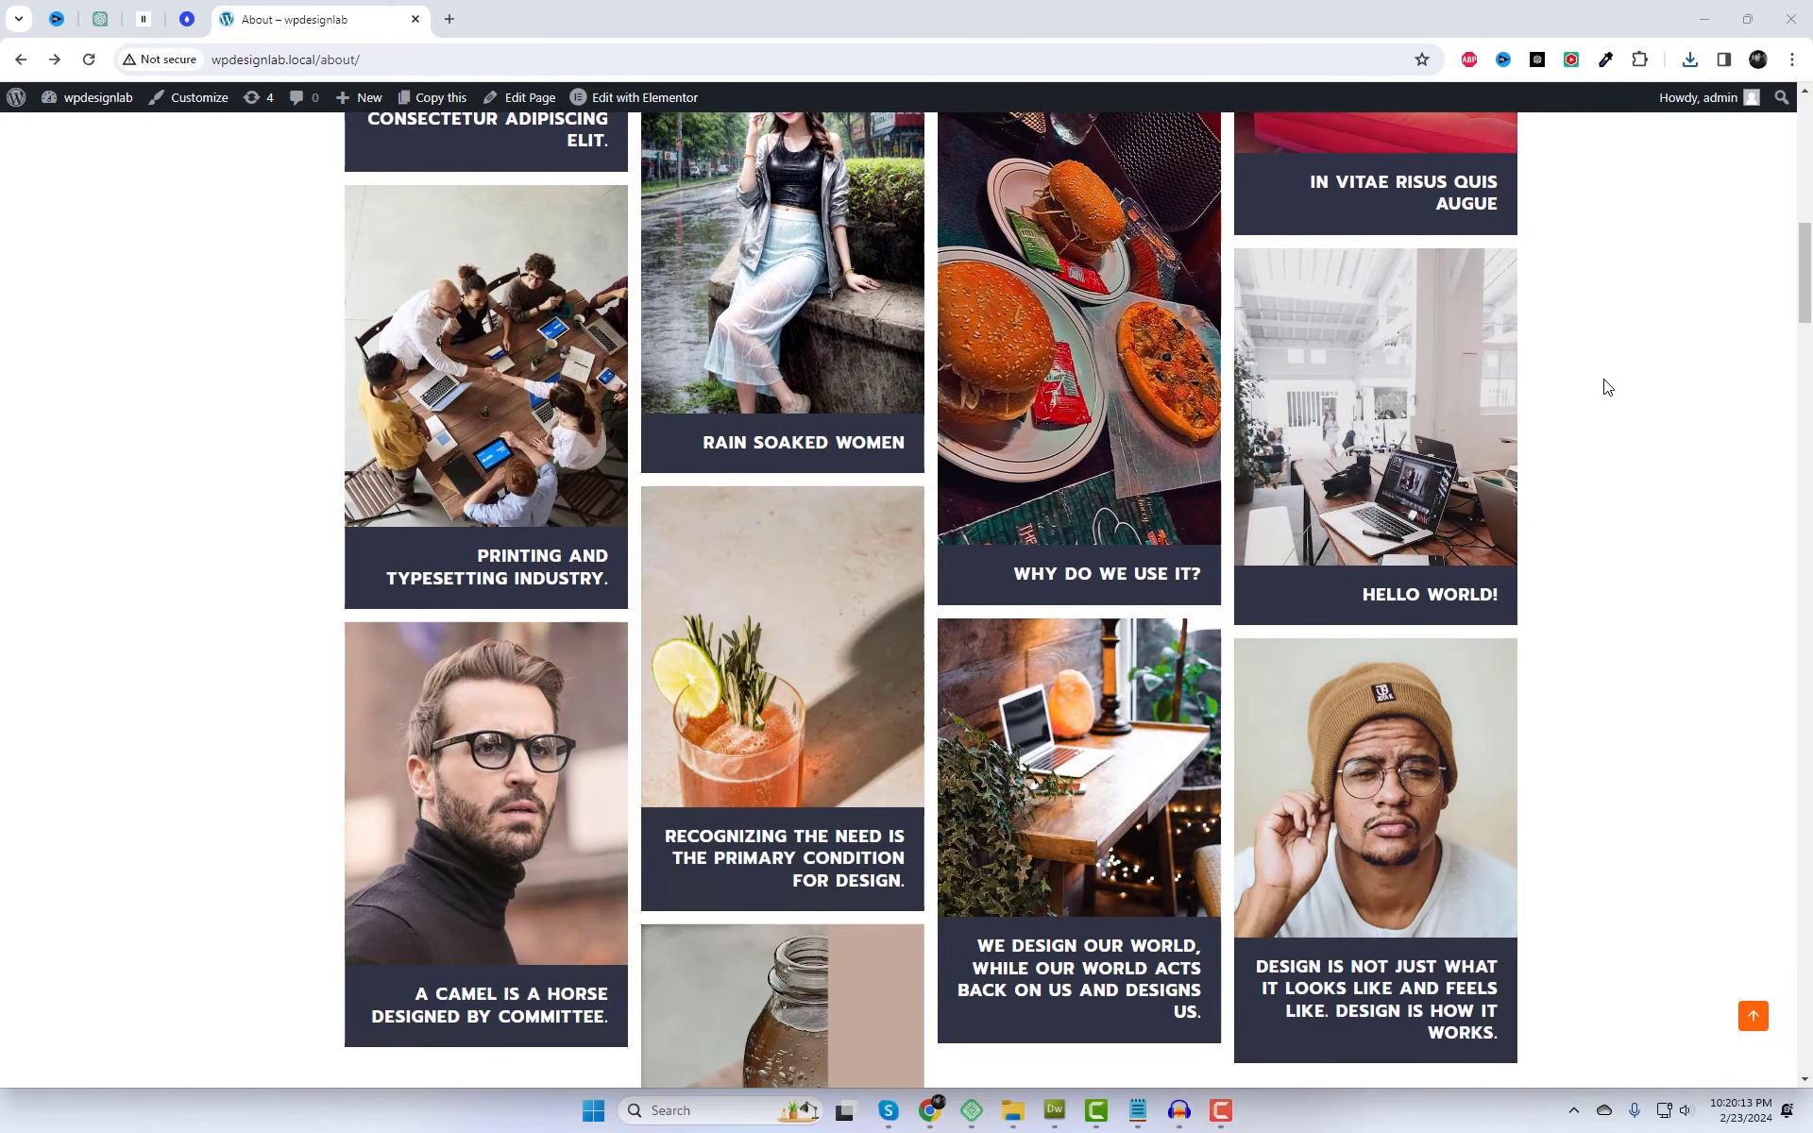
scroll(1606, 387, down, 4)
scroll(1605, 387, down, 3)
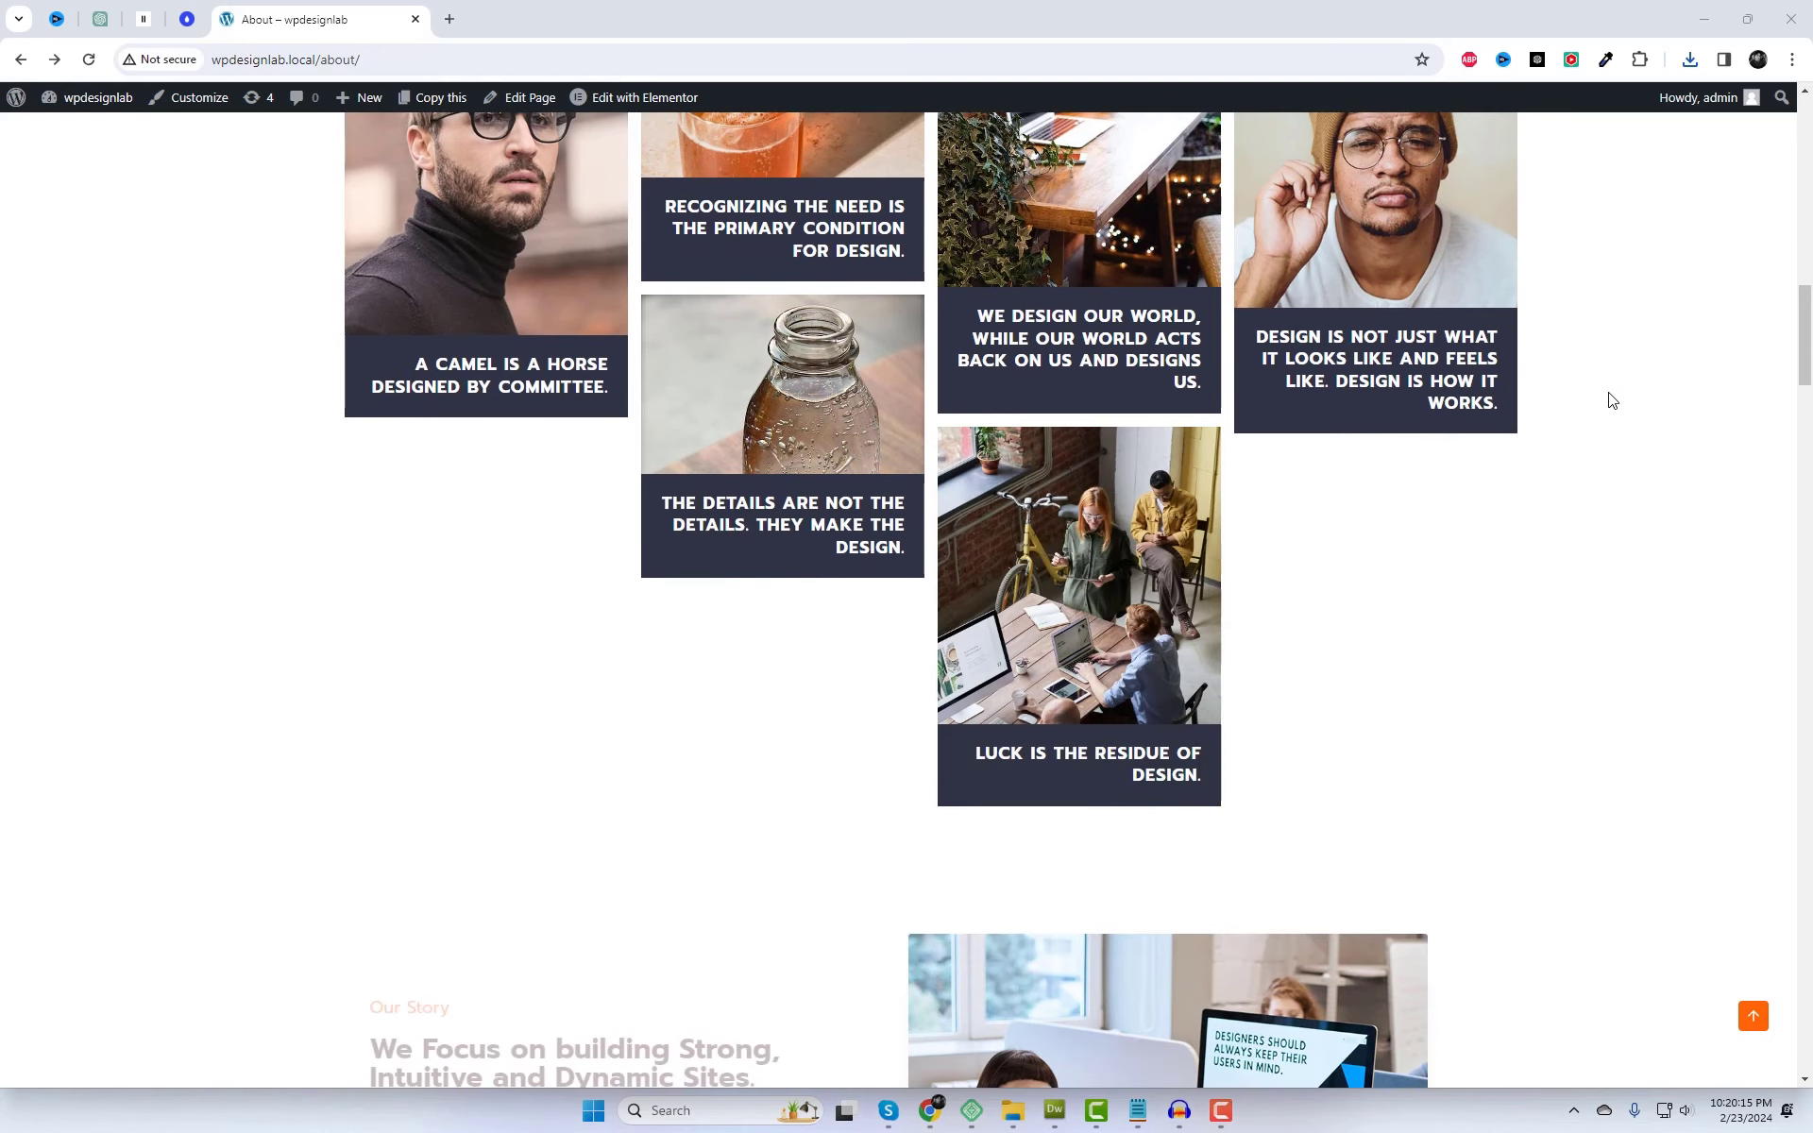
drag(1804, 335, 1804, 146)
right_click(1471, 294)
click(1470, 366)
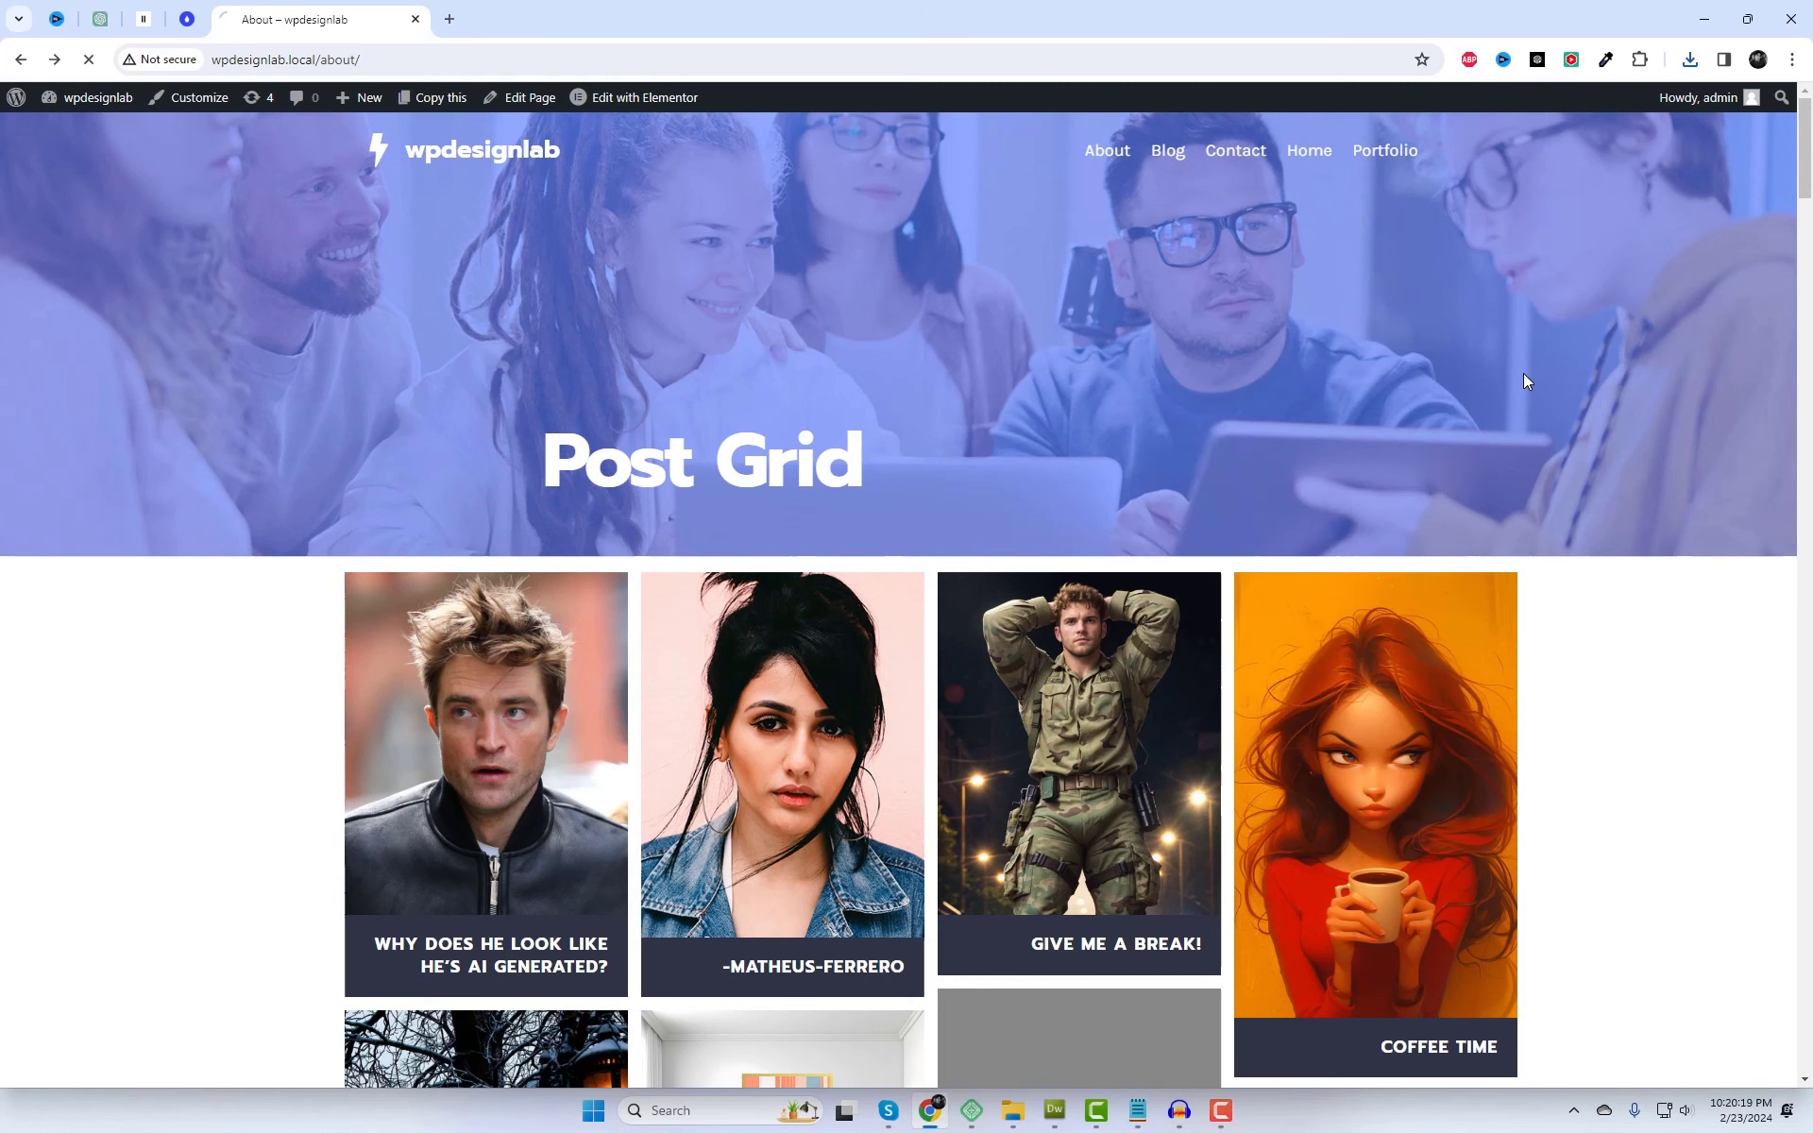
- Scroll through the reloaded post grid to review its posts
scroll(1574, 458, down, 3)
scroll(1575, 461, down, 8)
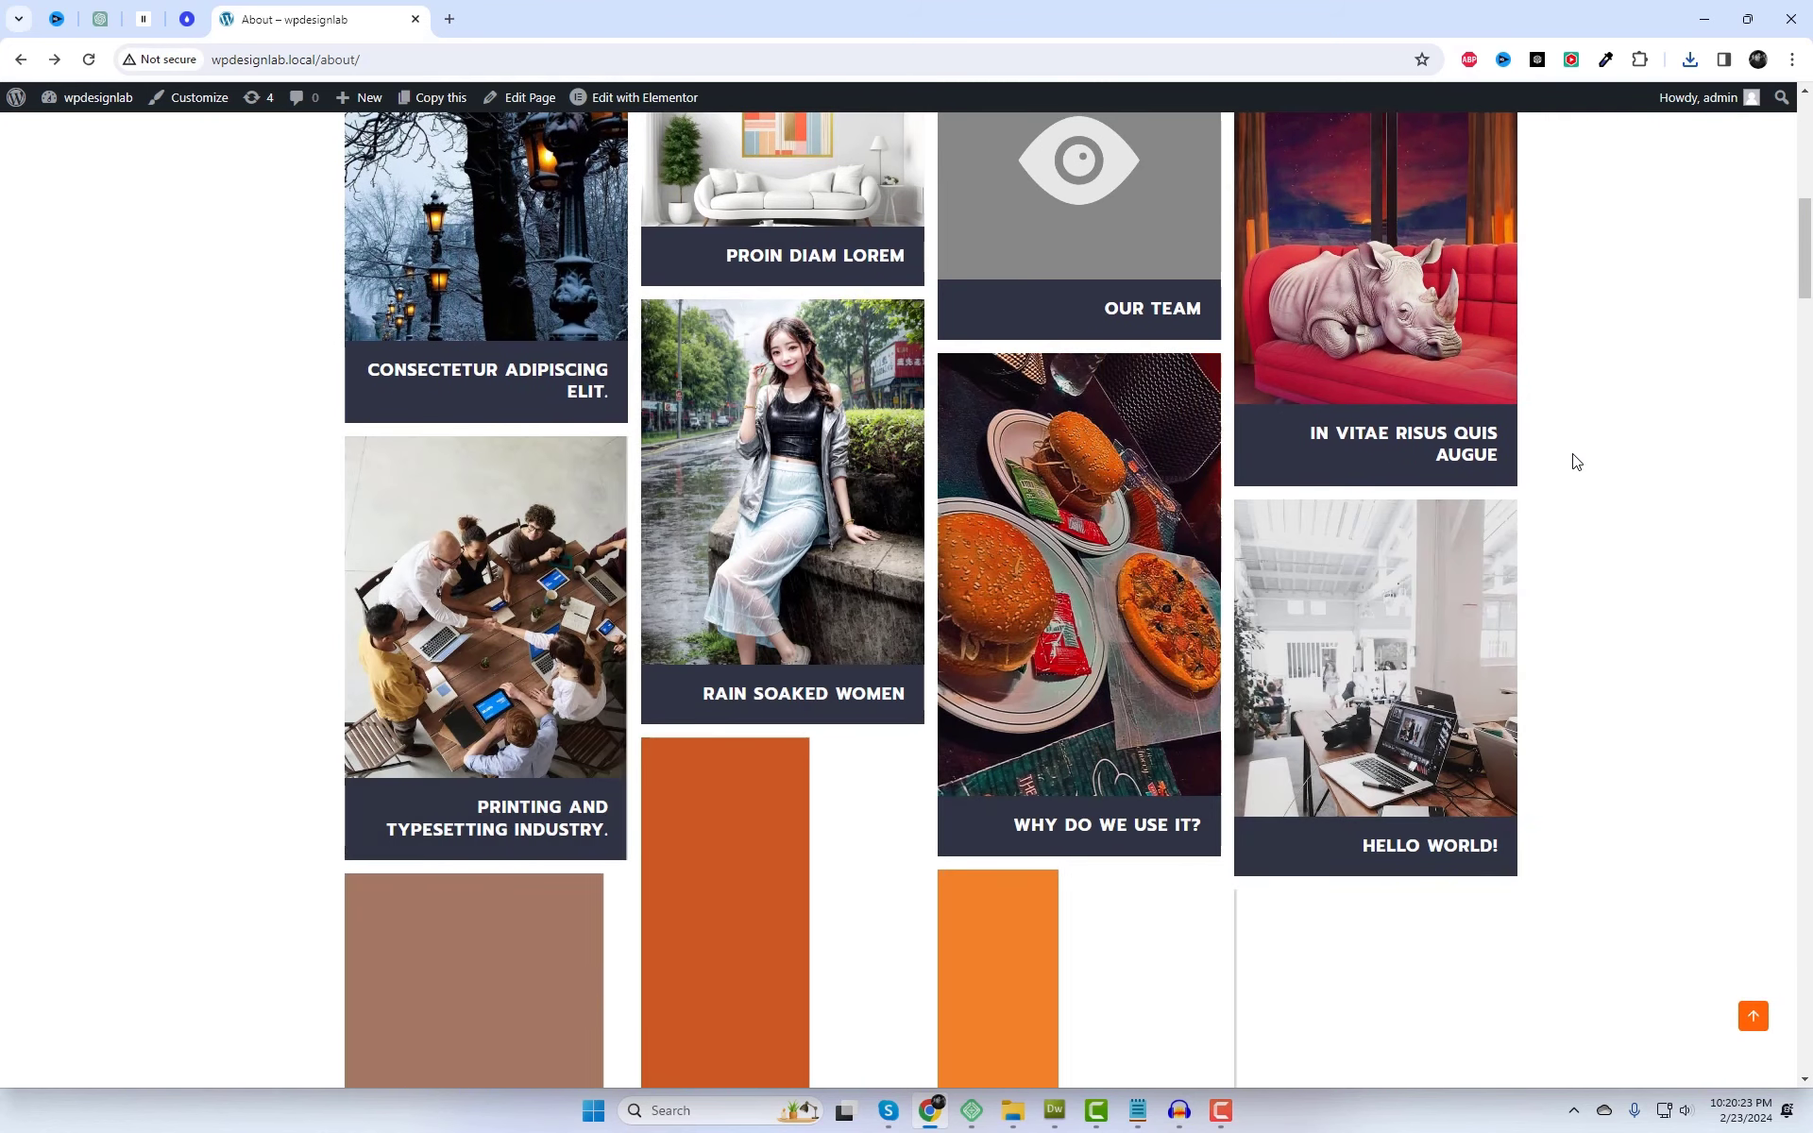
scroll(1575, 460, down, 5)
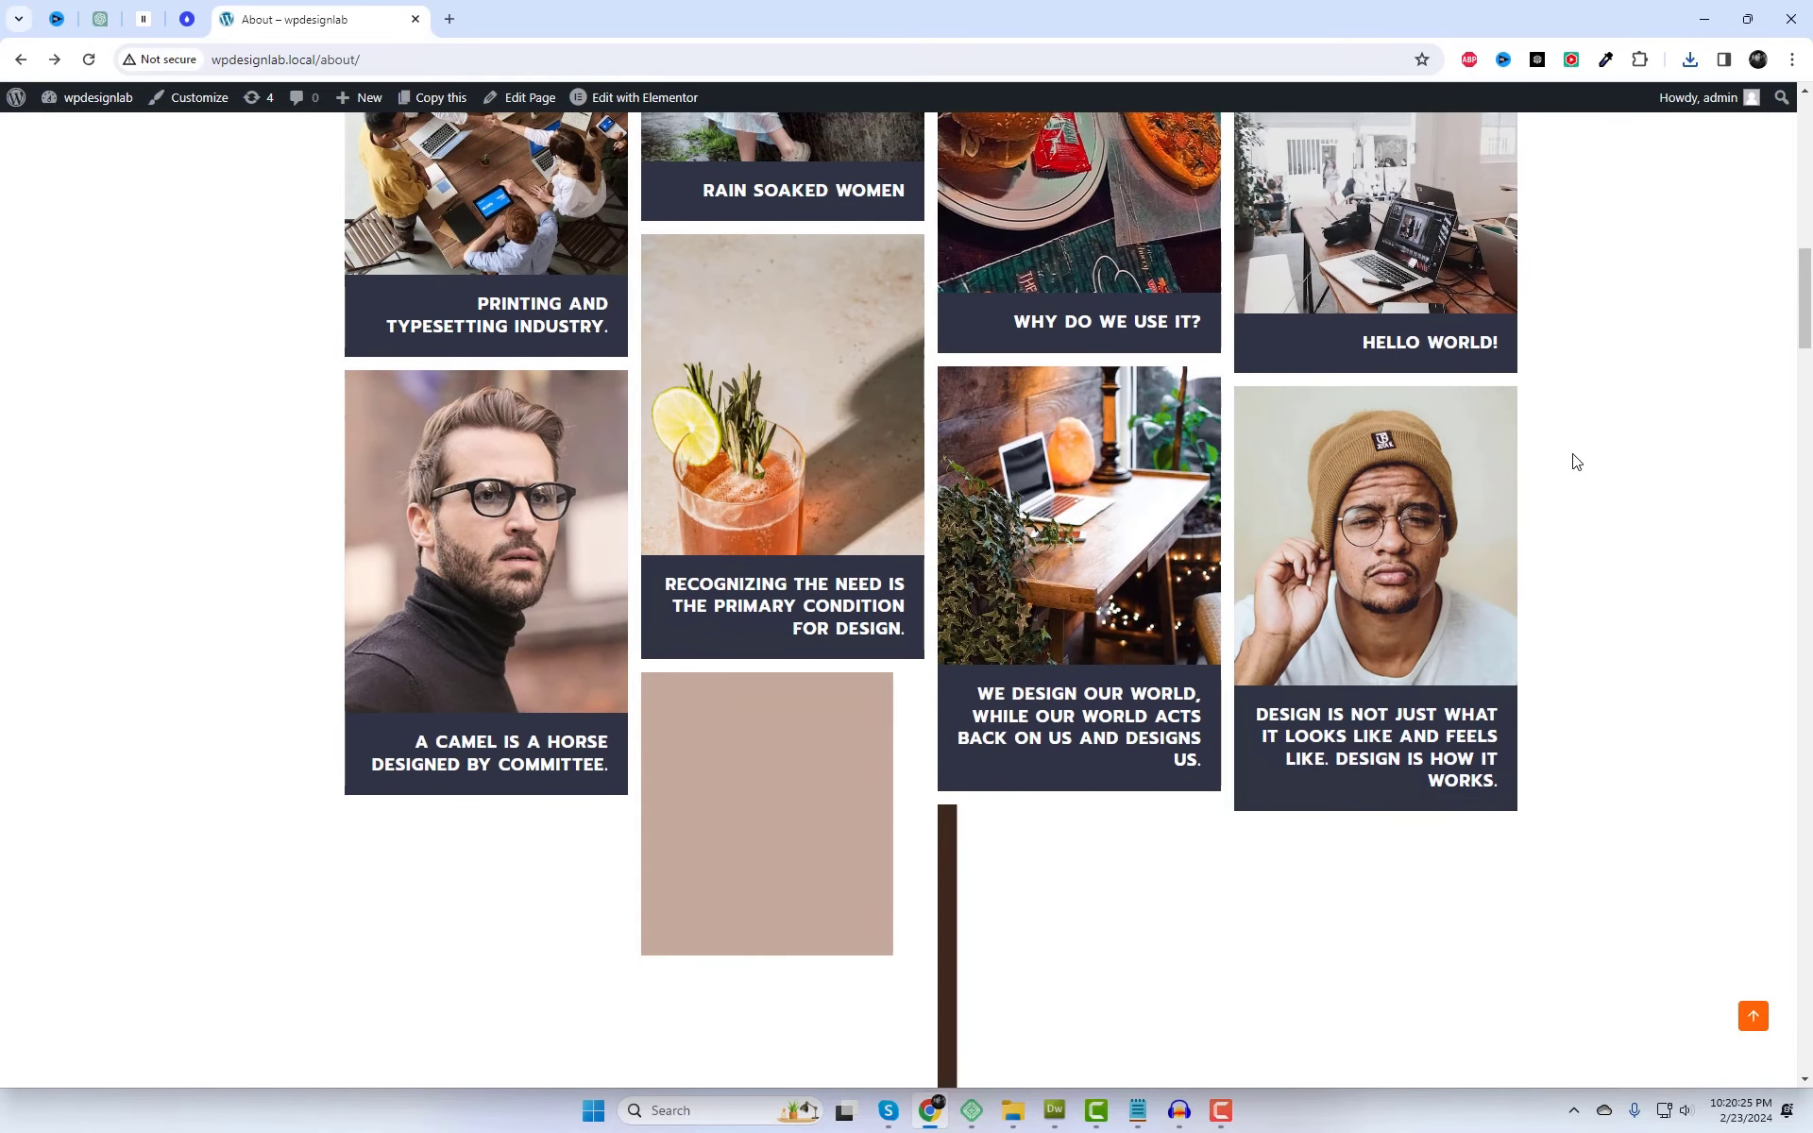
scroll(1572, 459, down, 3)
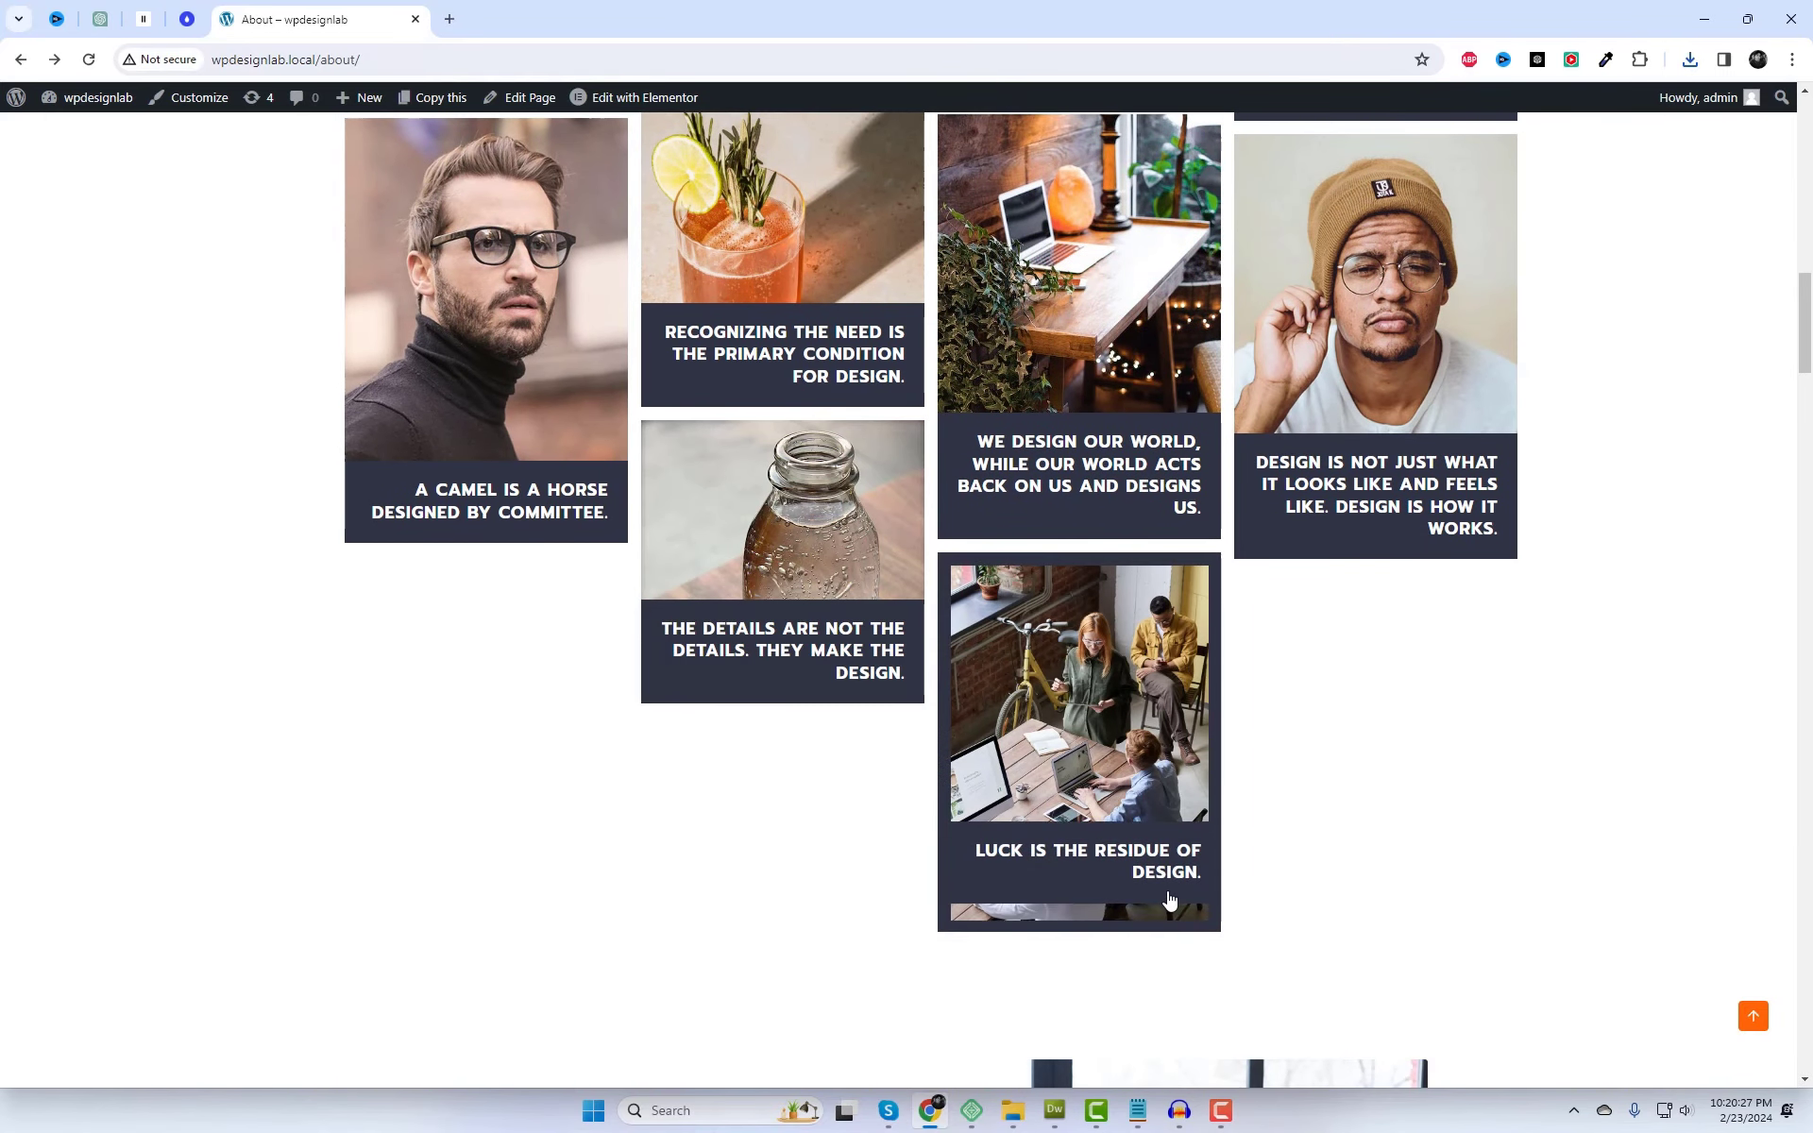
scroll(882, 623, up, 9)
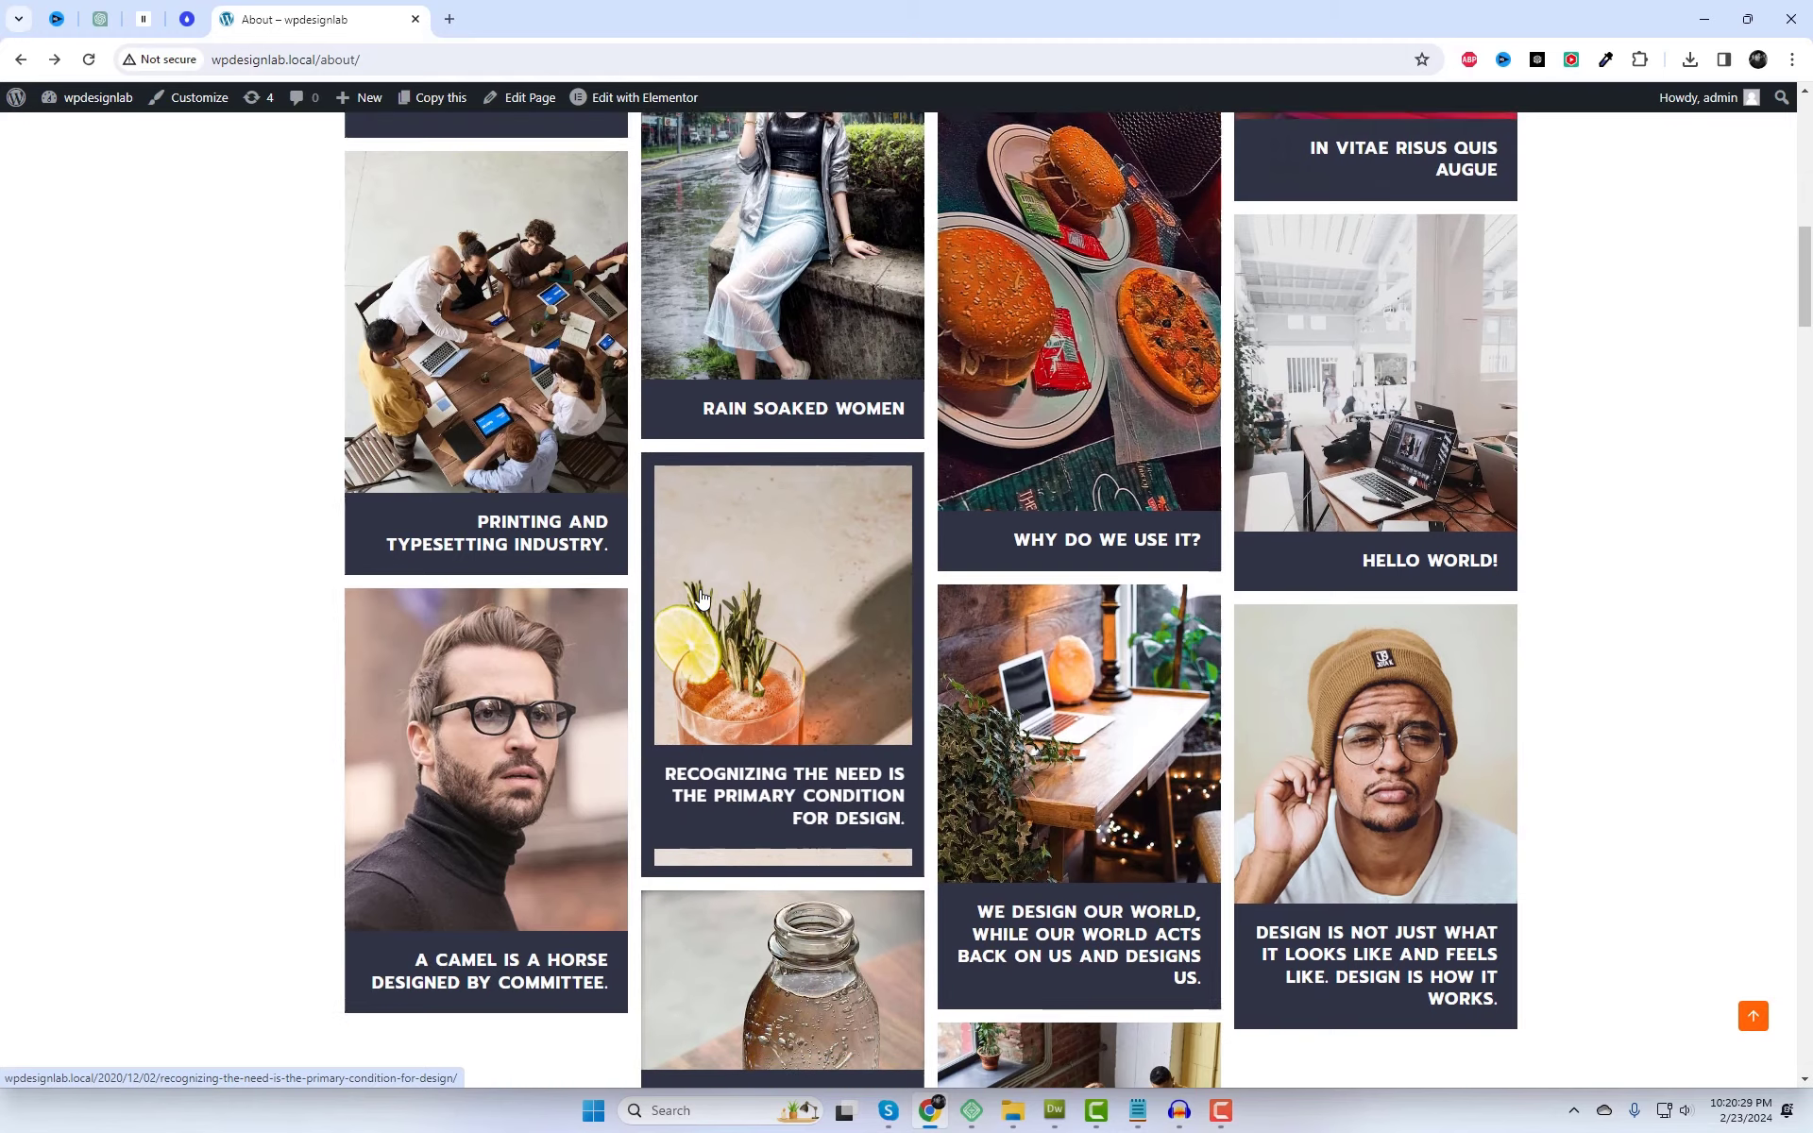
scroll(580, 477, up, 7)
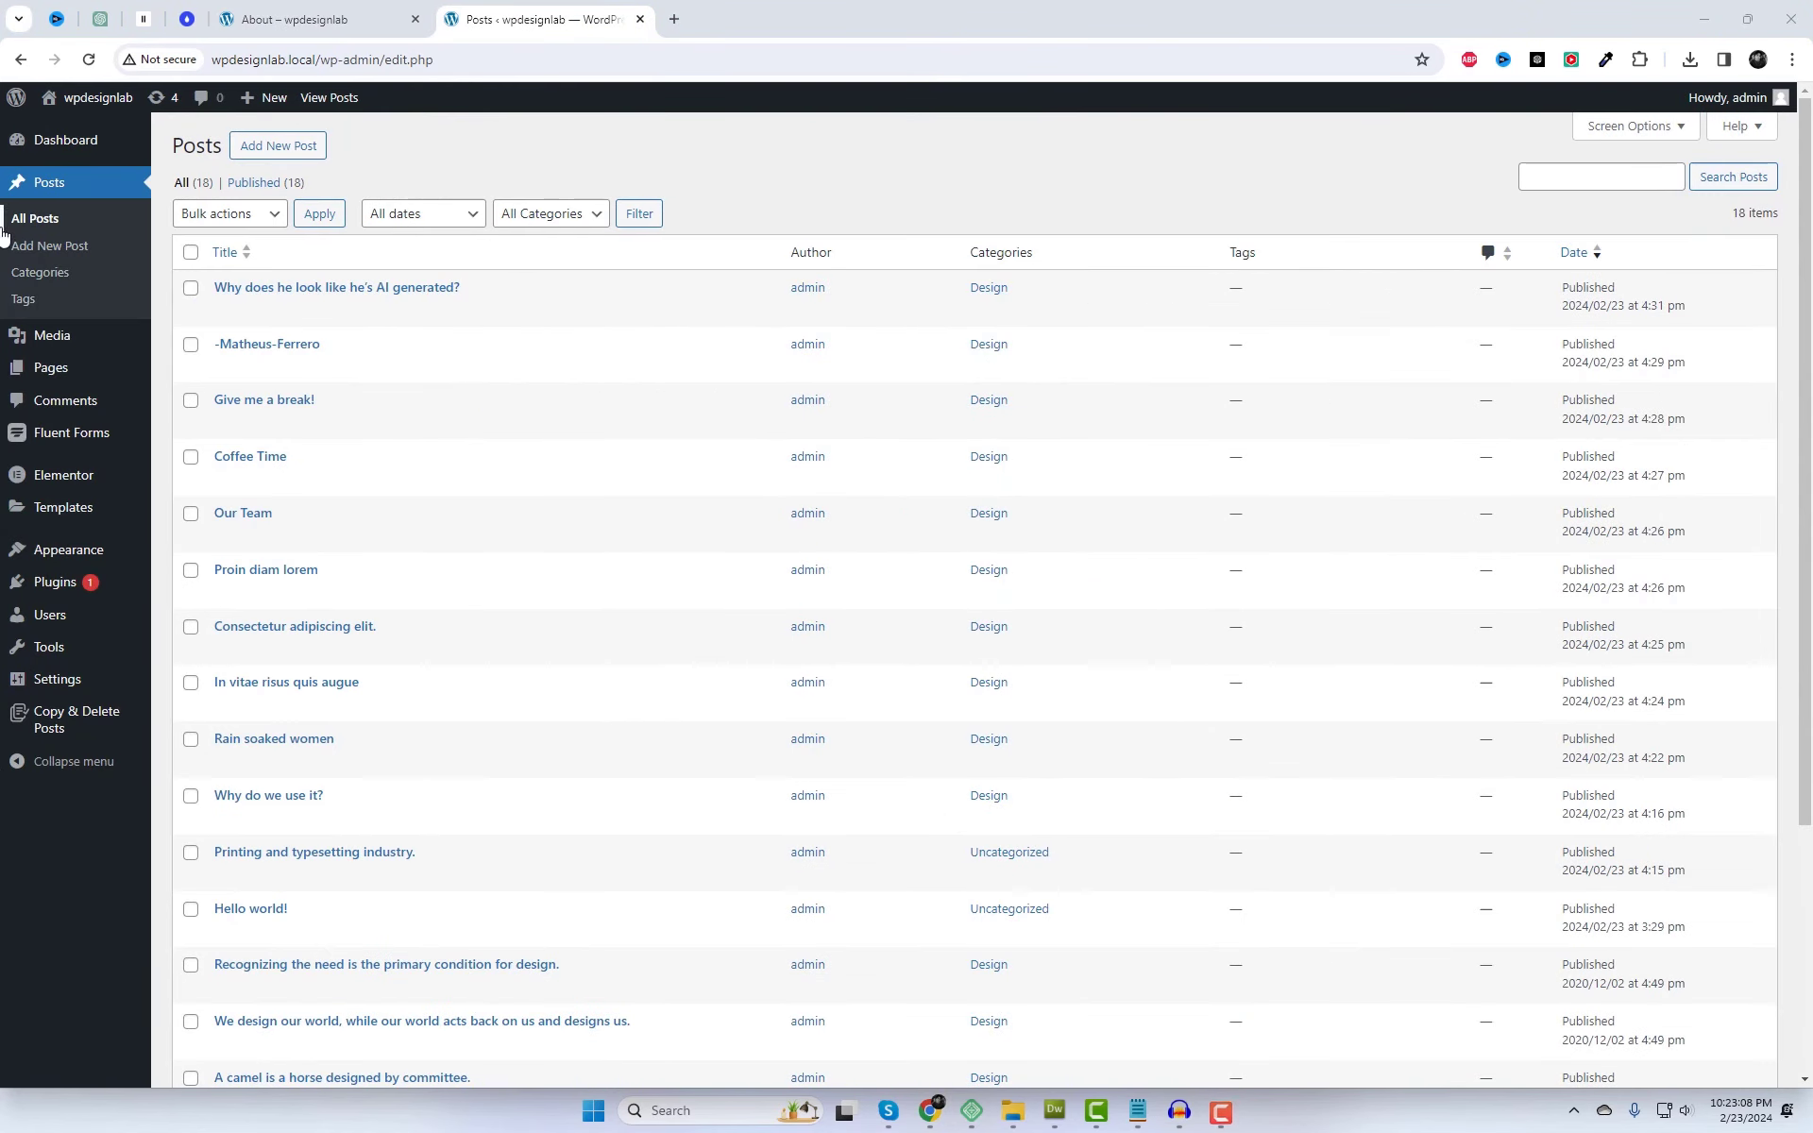
scroll(655, 615, down, 4)
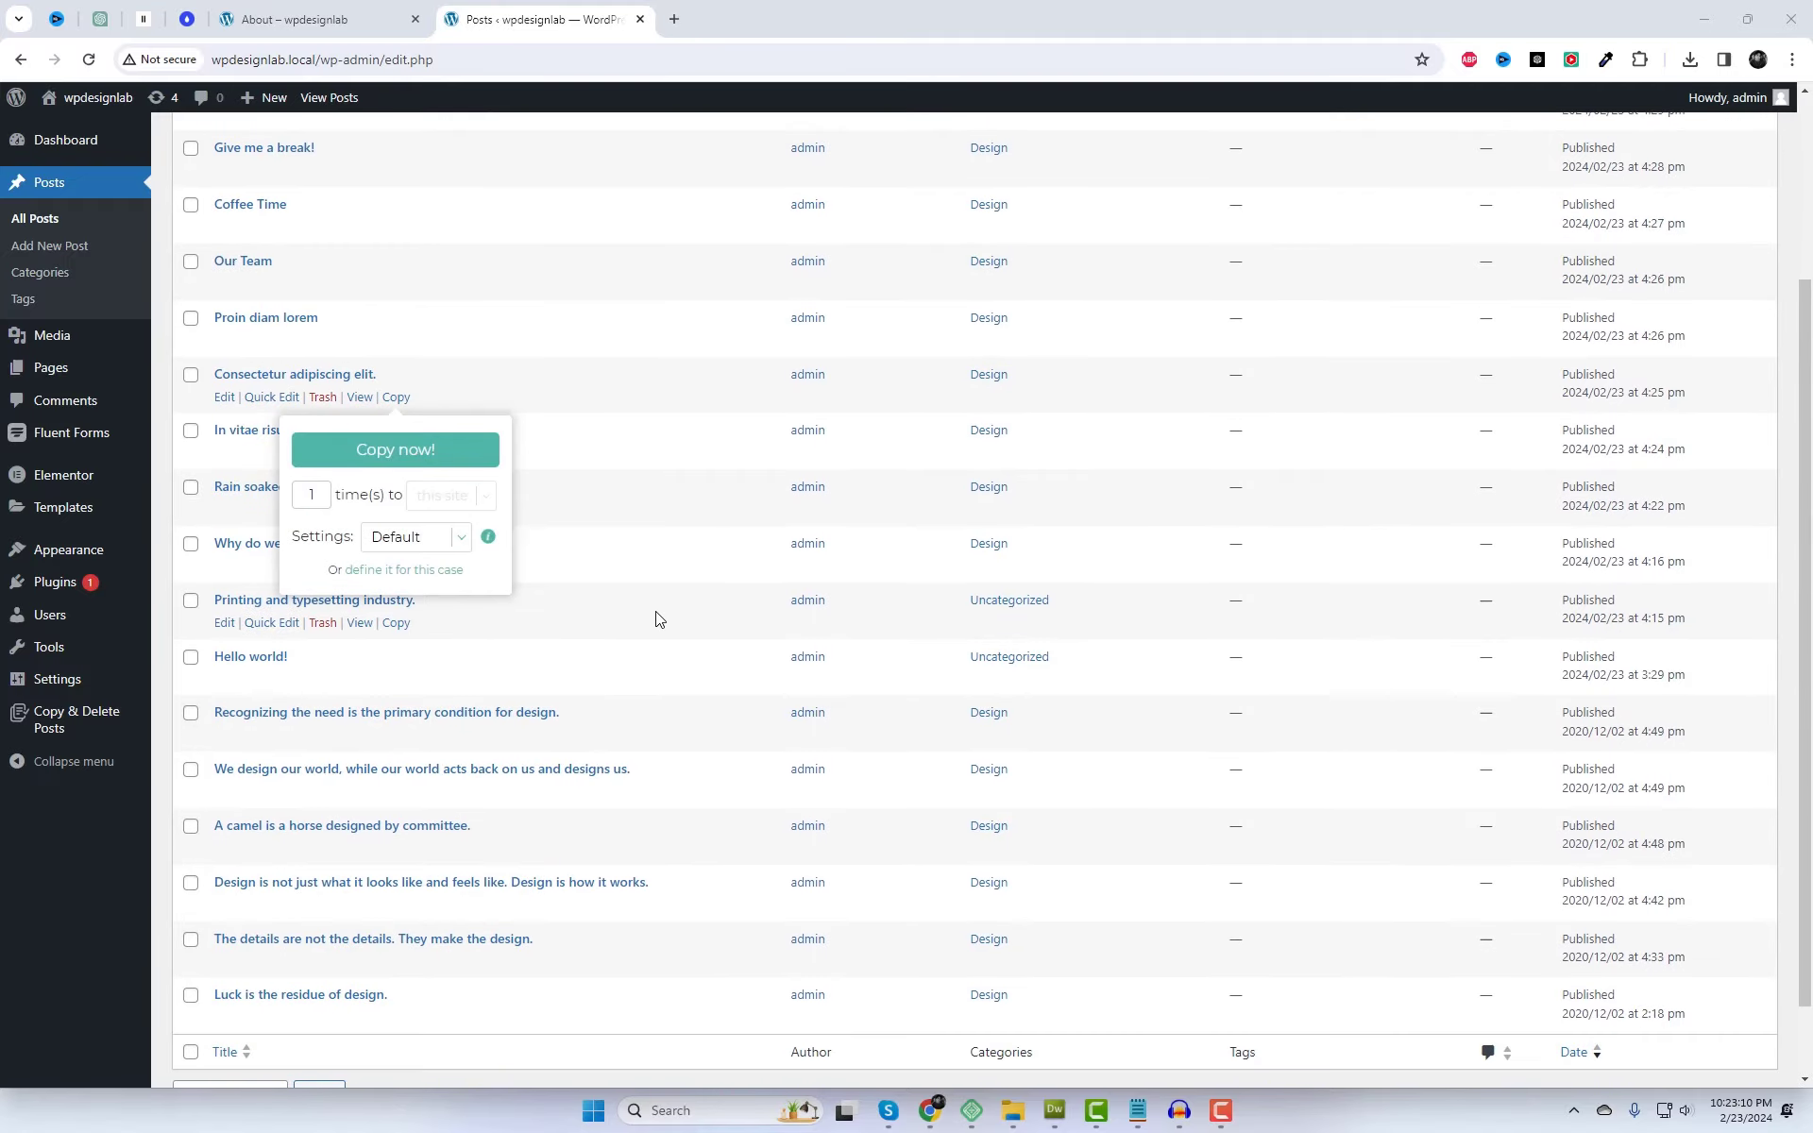
- Copy the title 'Luck is the residue of design.' and search for it on the About page
drag(388, 909, 209, 908)
key(ctrl+c)
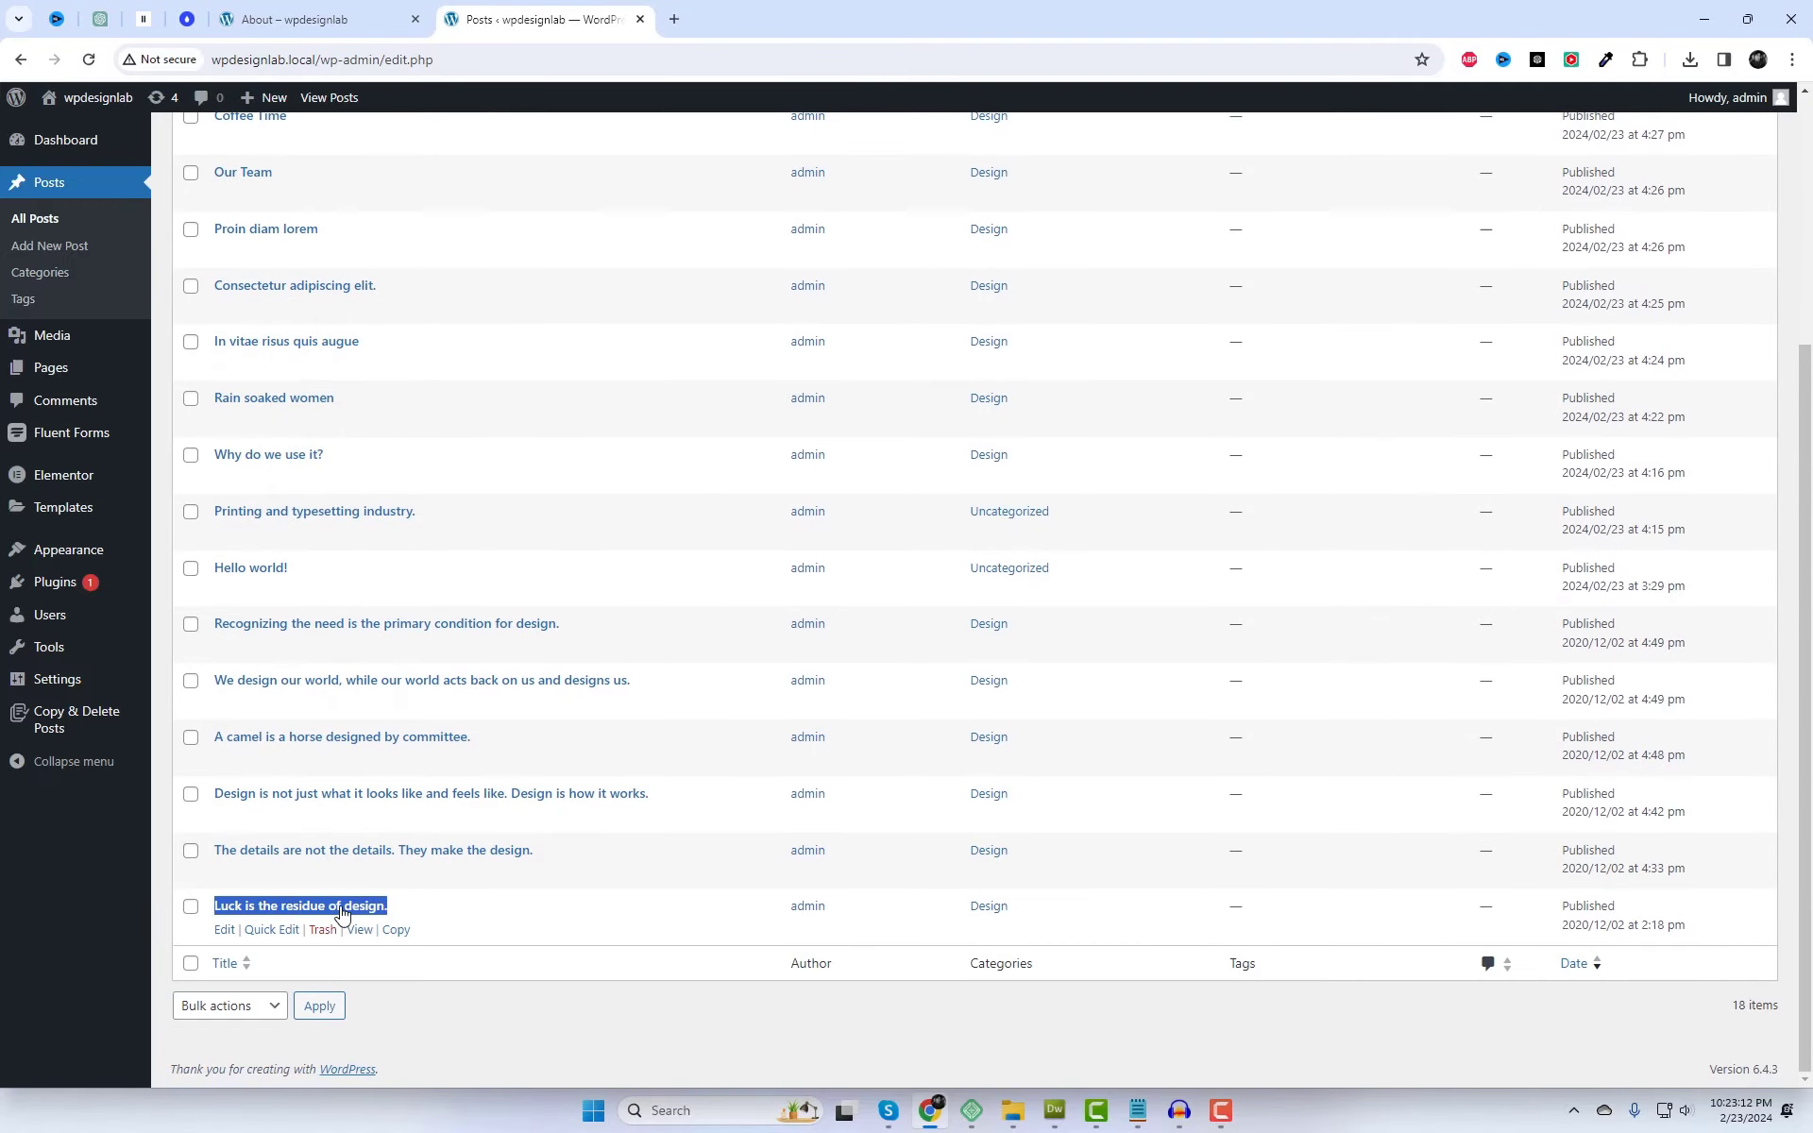
click(289, 17)
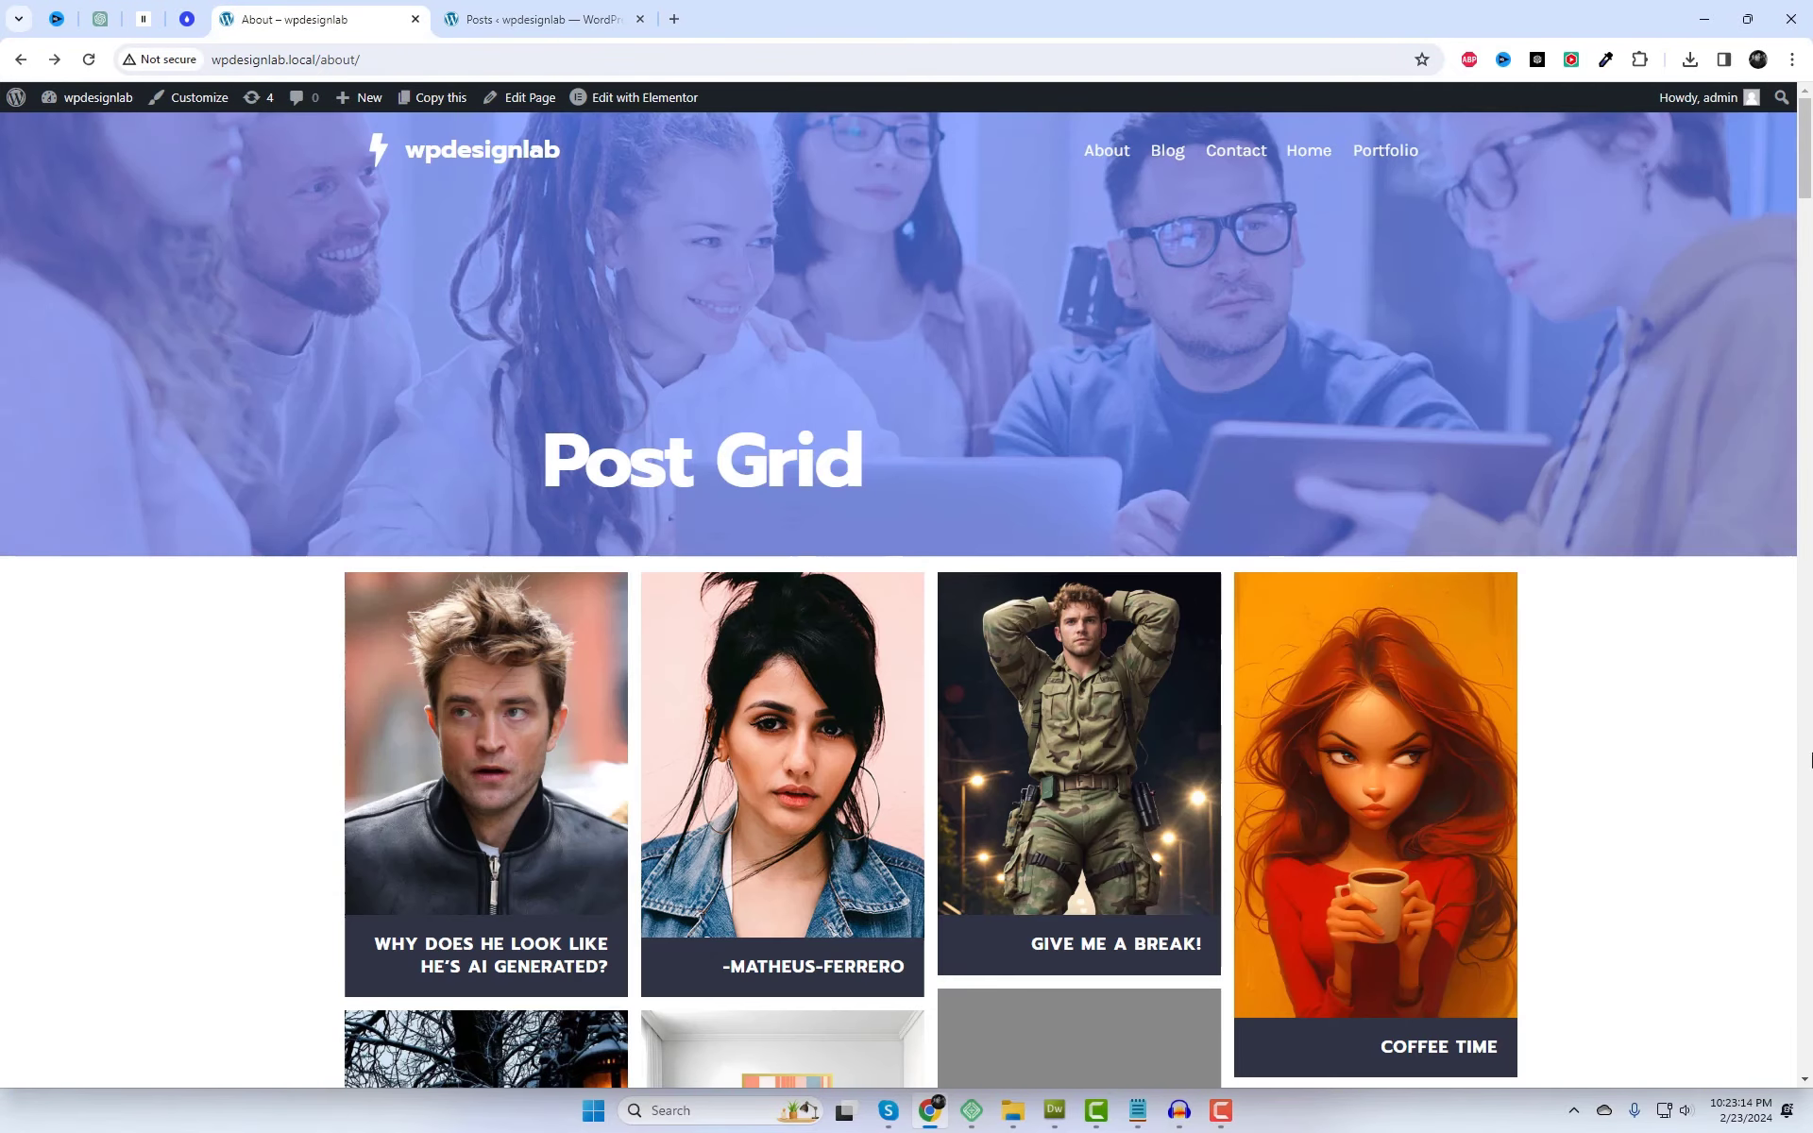
key(ctrl+f)
key(ctrl+v)
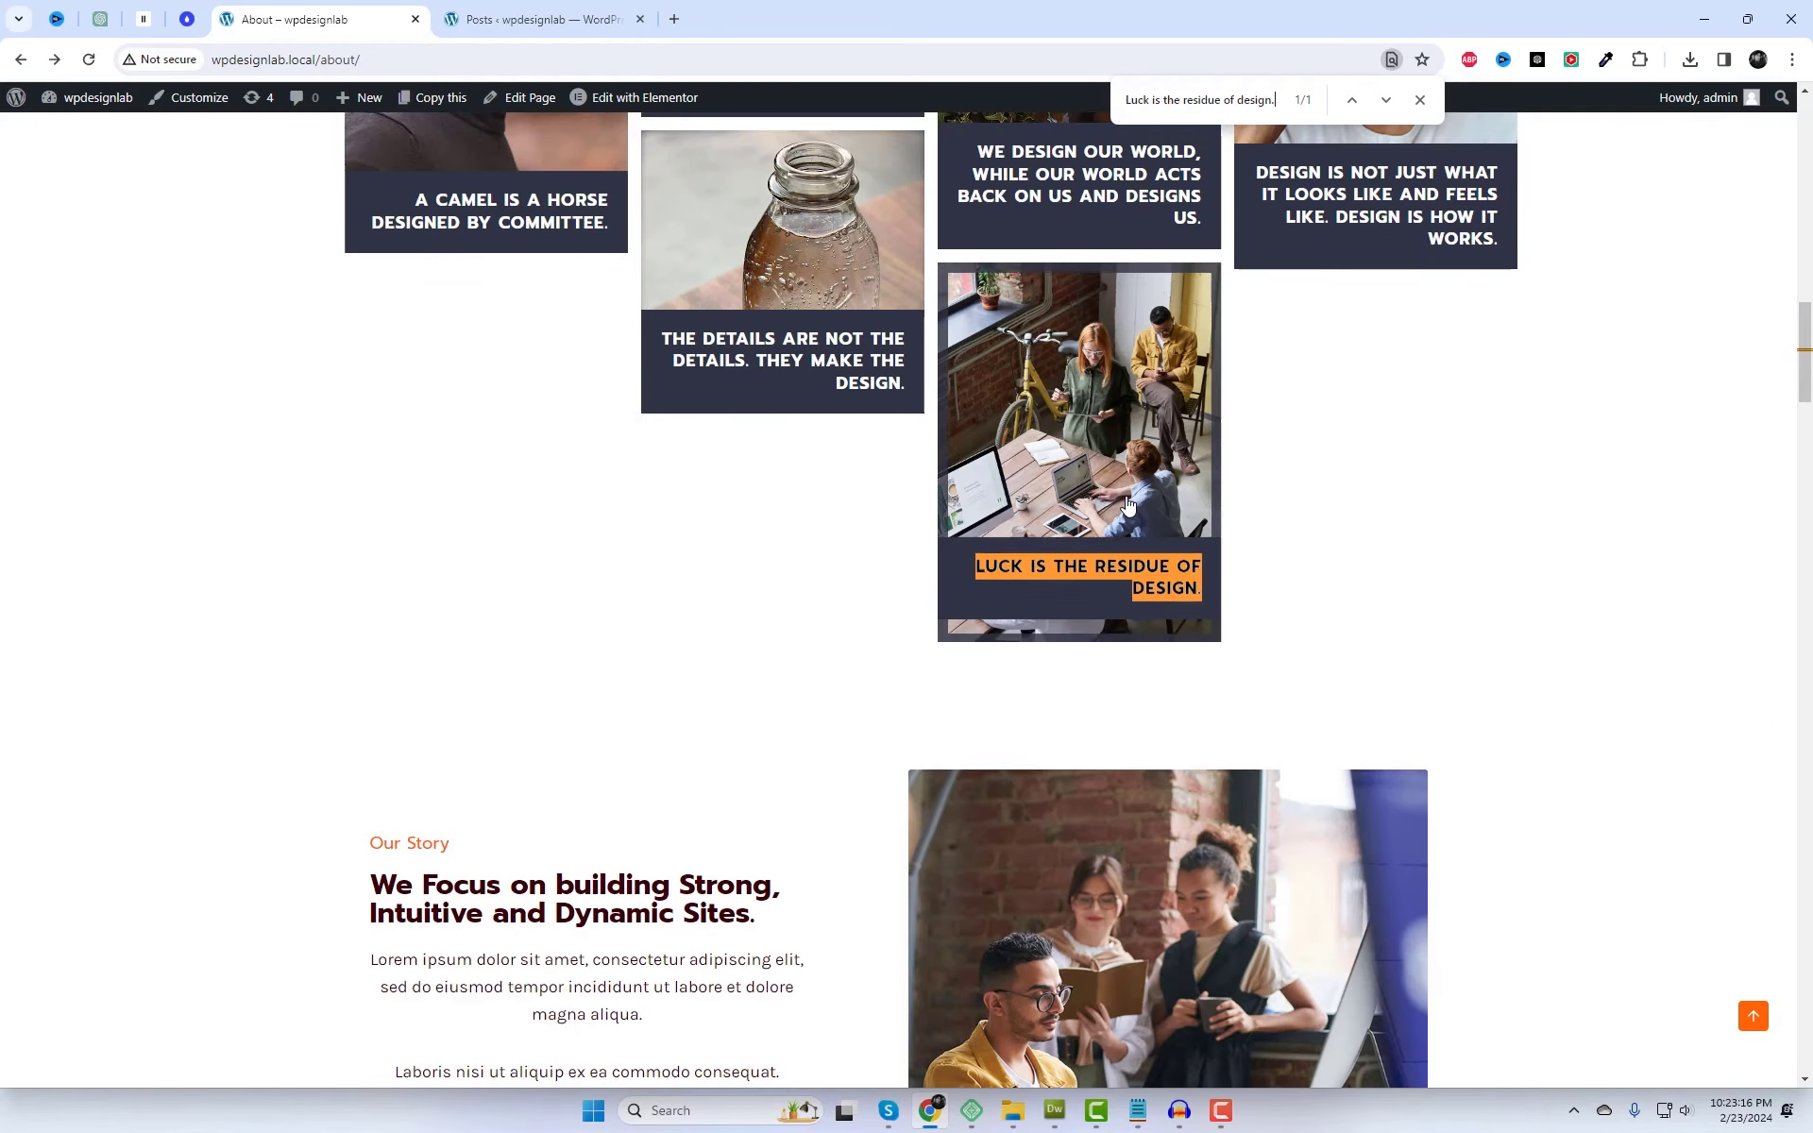
drag(1807, 414, 1807, 217)
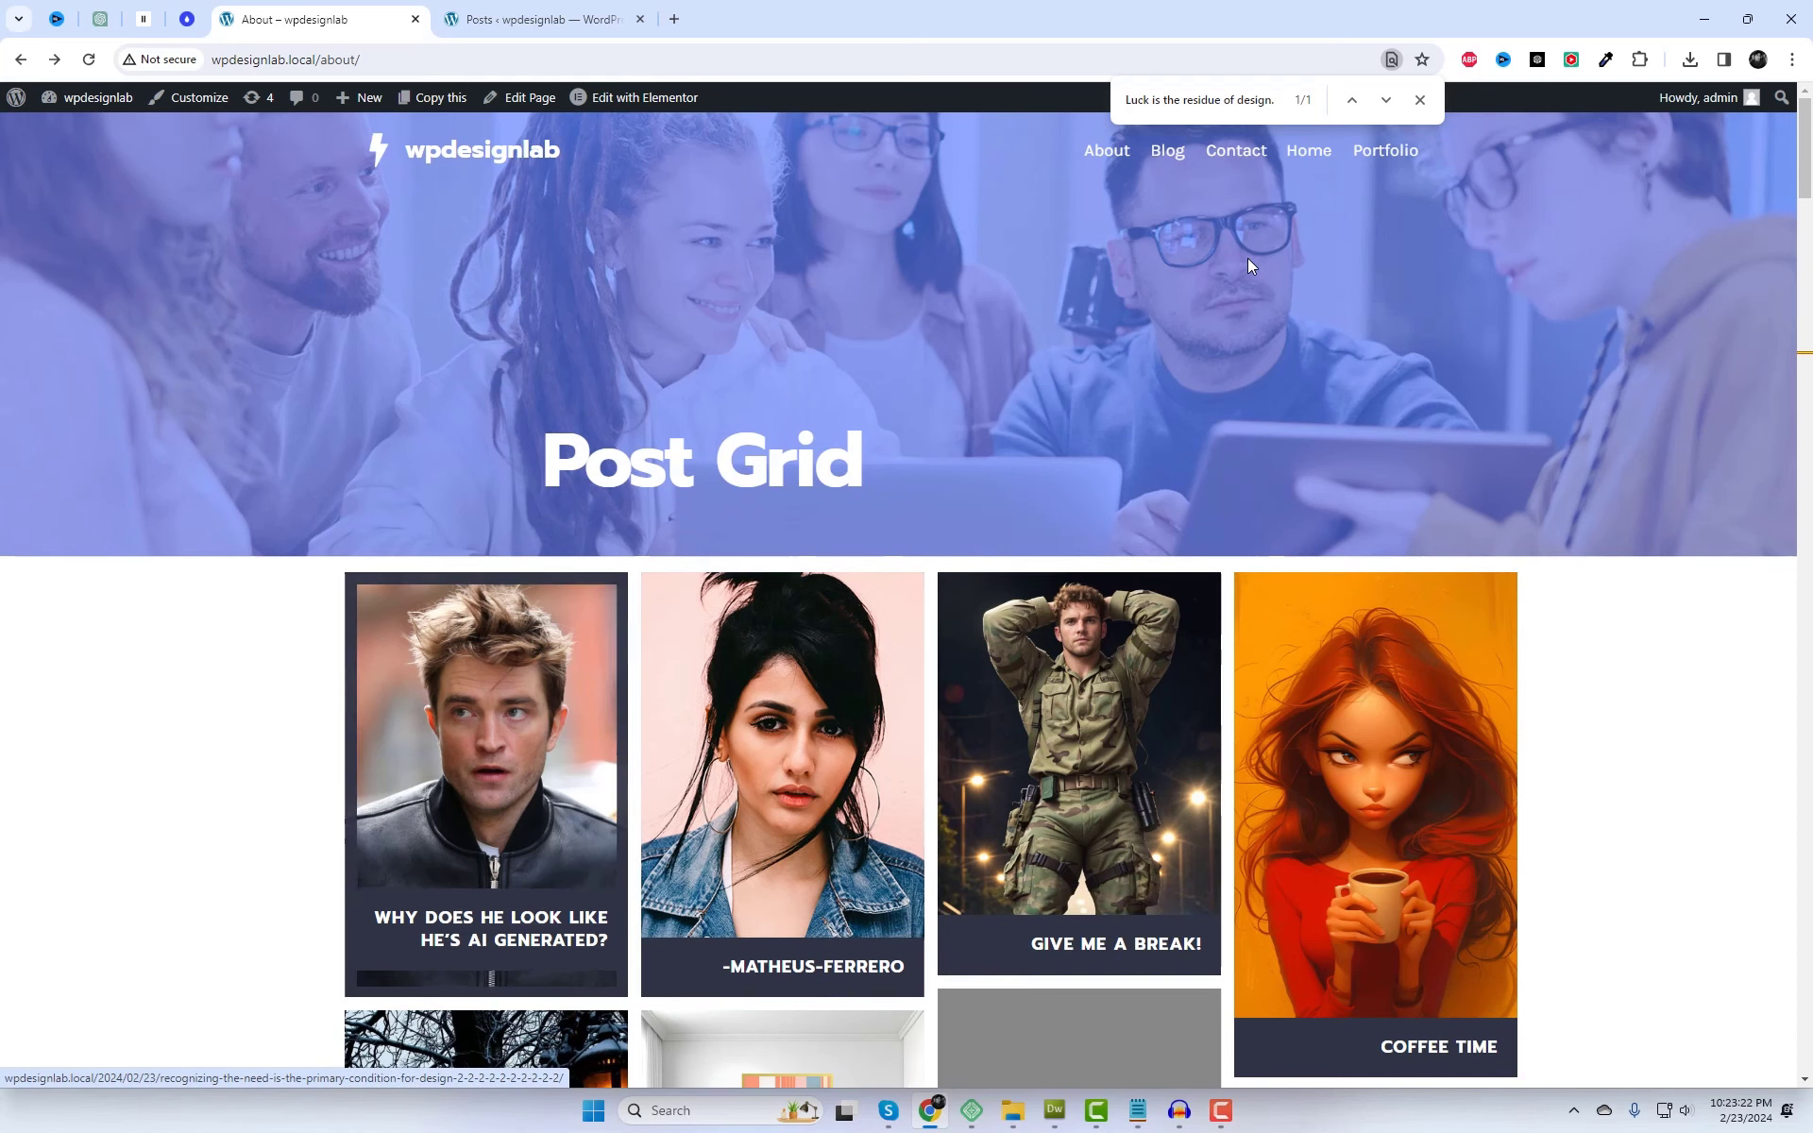
click(1419, 99)
scroll(1621, 863, down, 5)
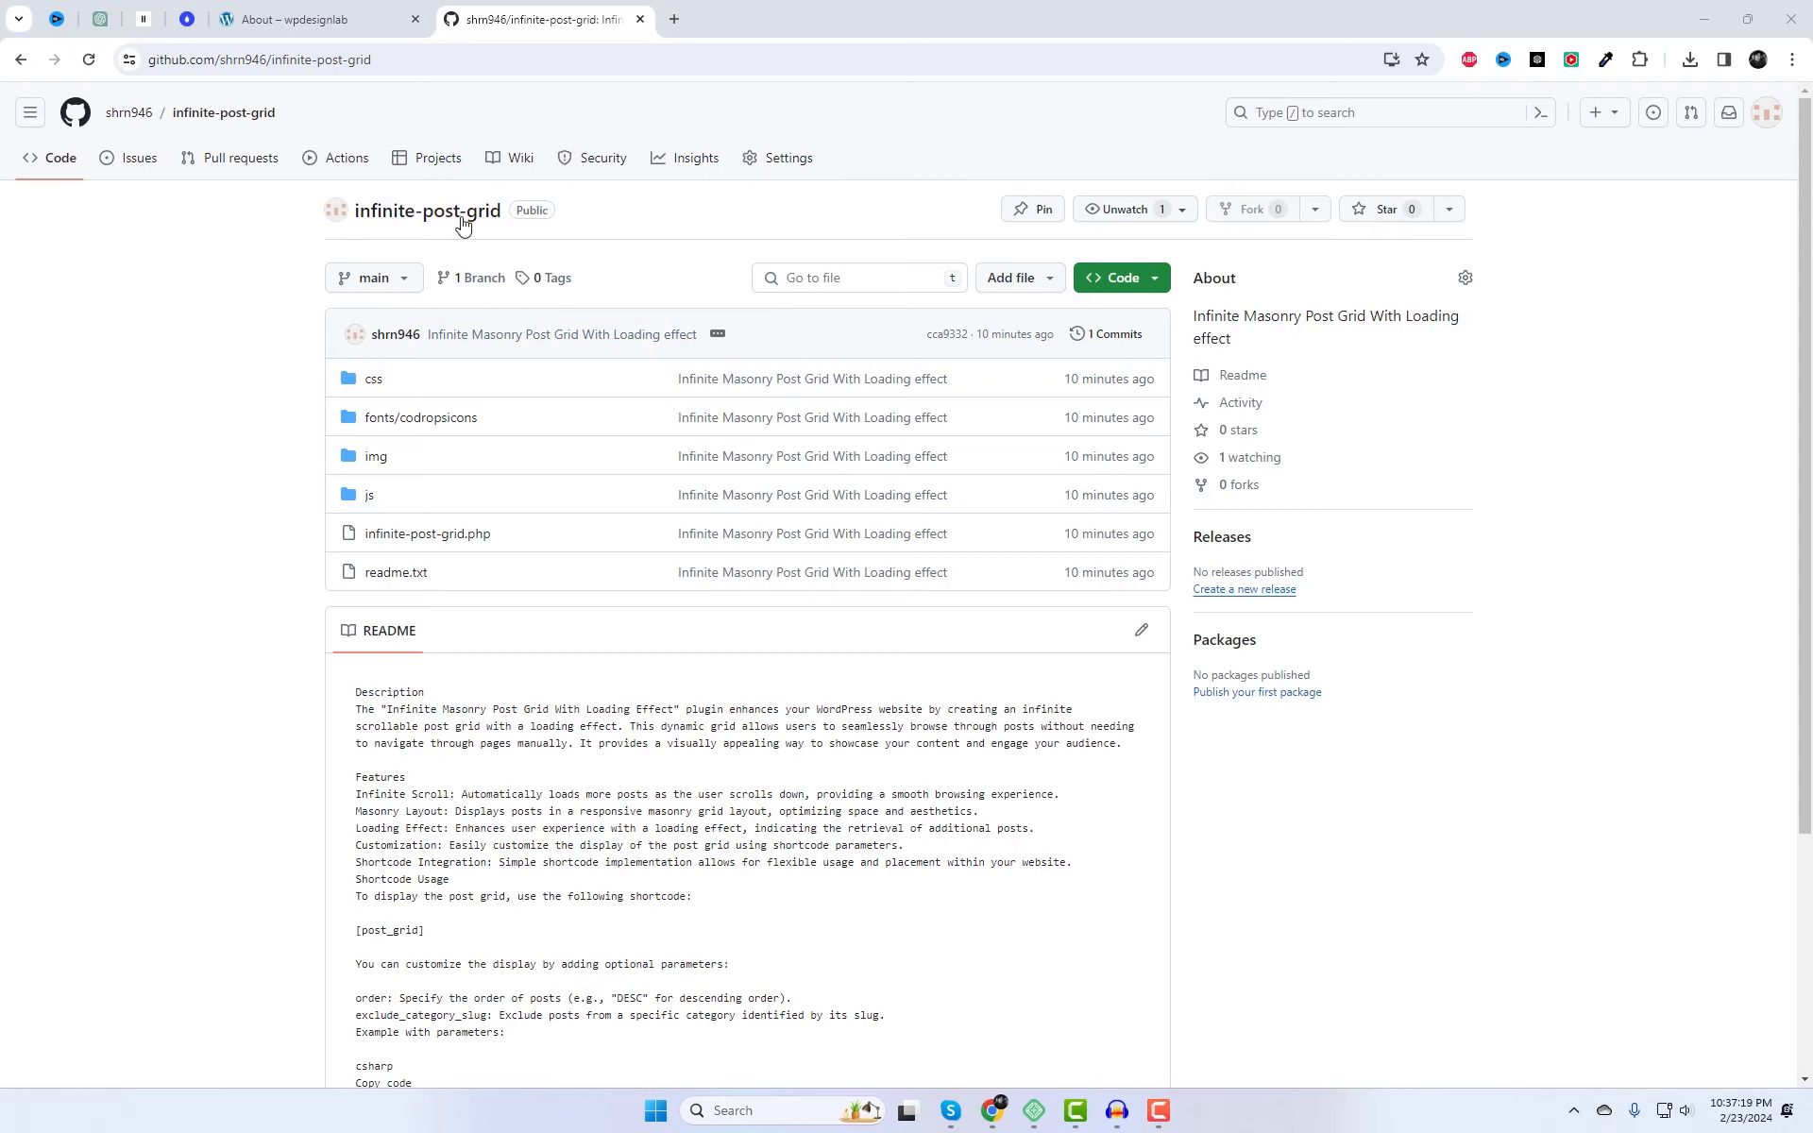
- Download the repository as infinite-post-grid-main.zip and show it in its folder
drag(520, 219, 616, 221)
click(1116, 287)
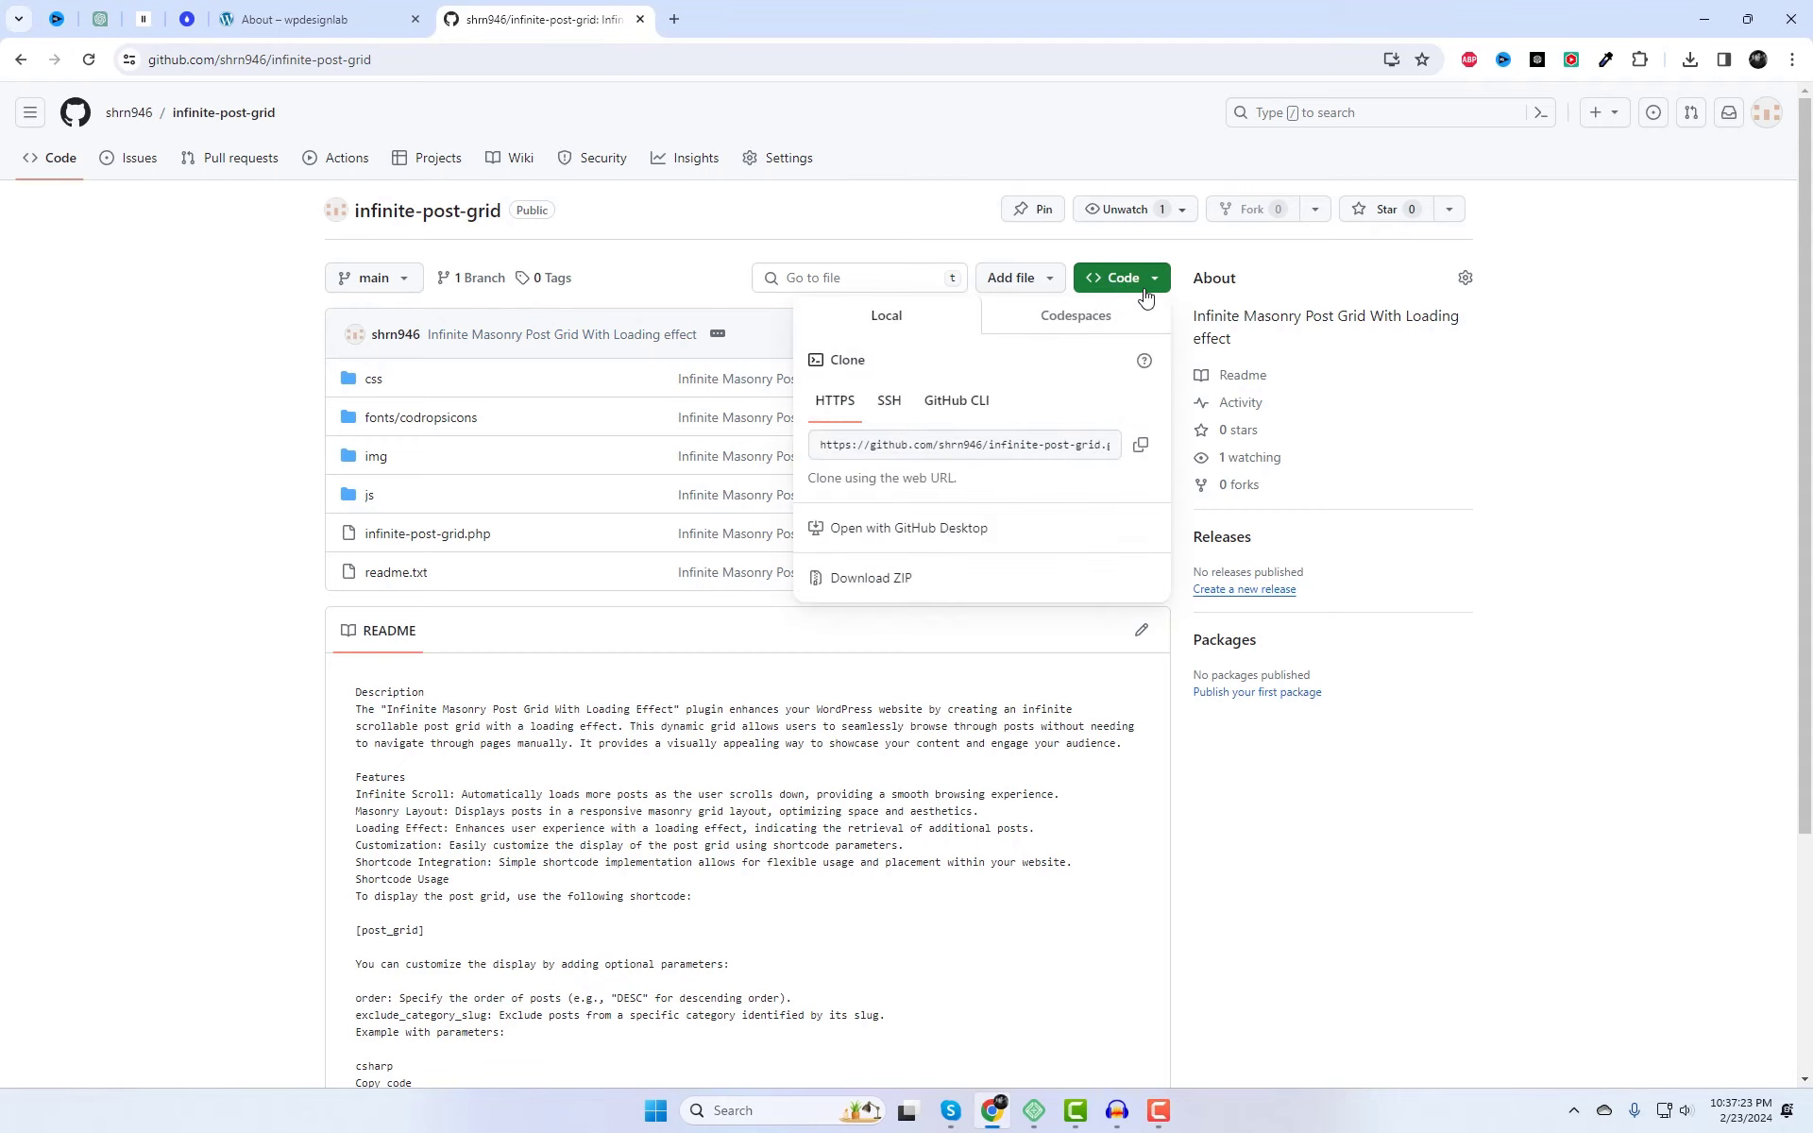
click(875, 580)
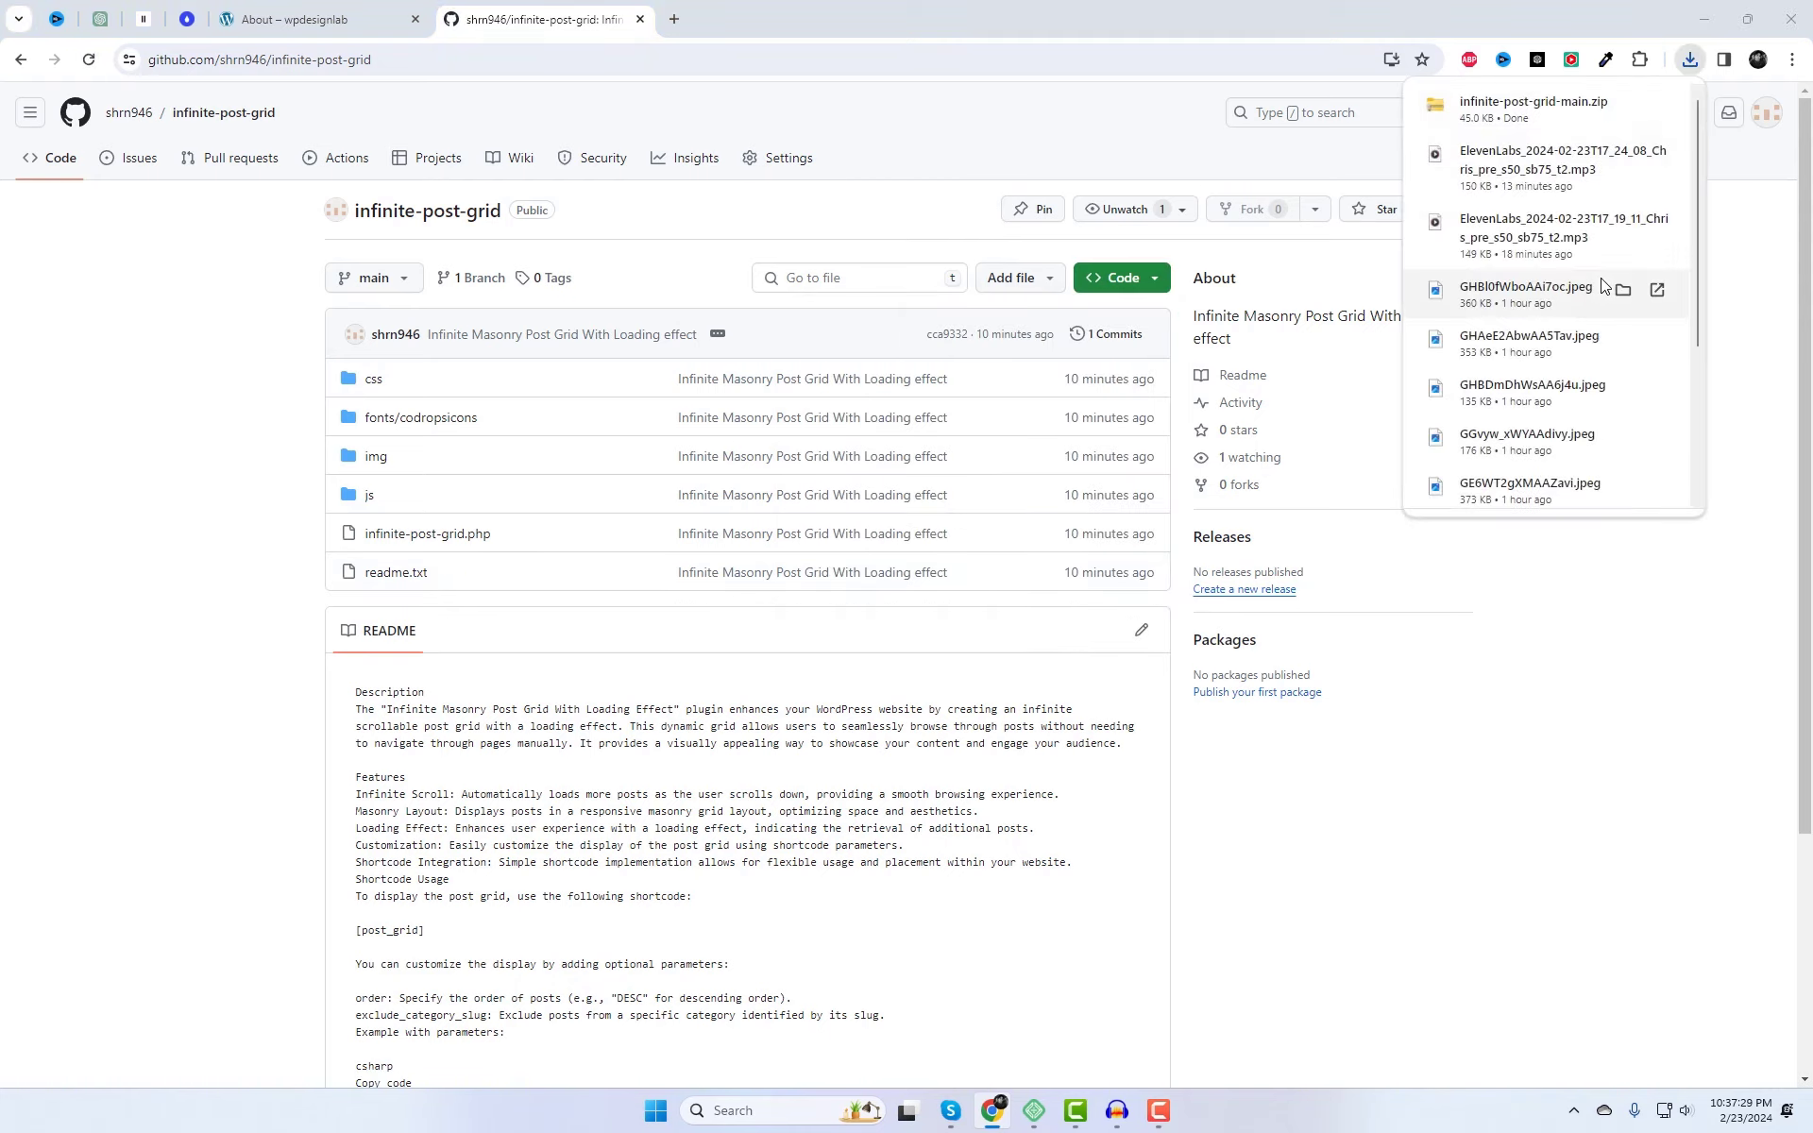
click(1548, 104)
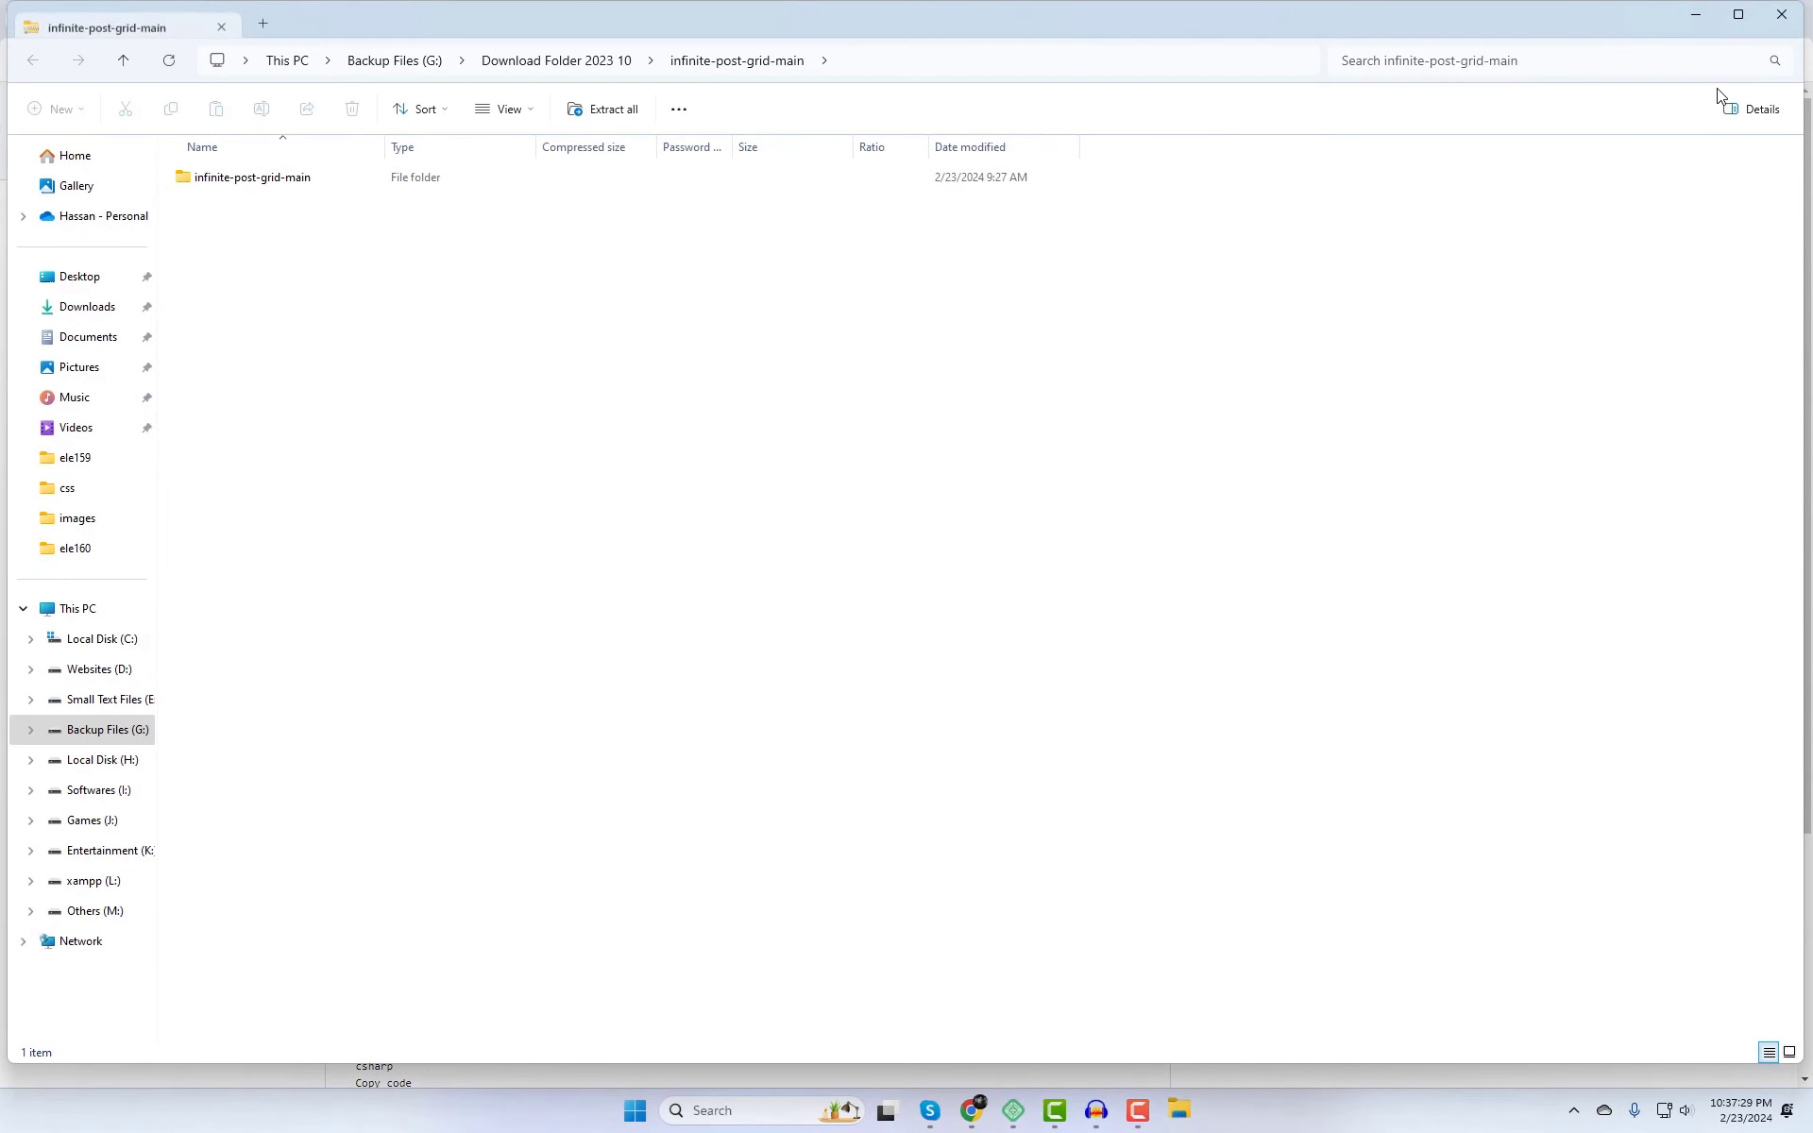
click(1784, 16)
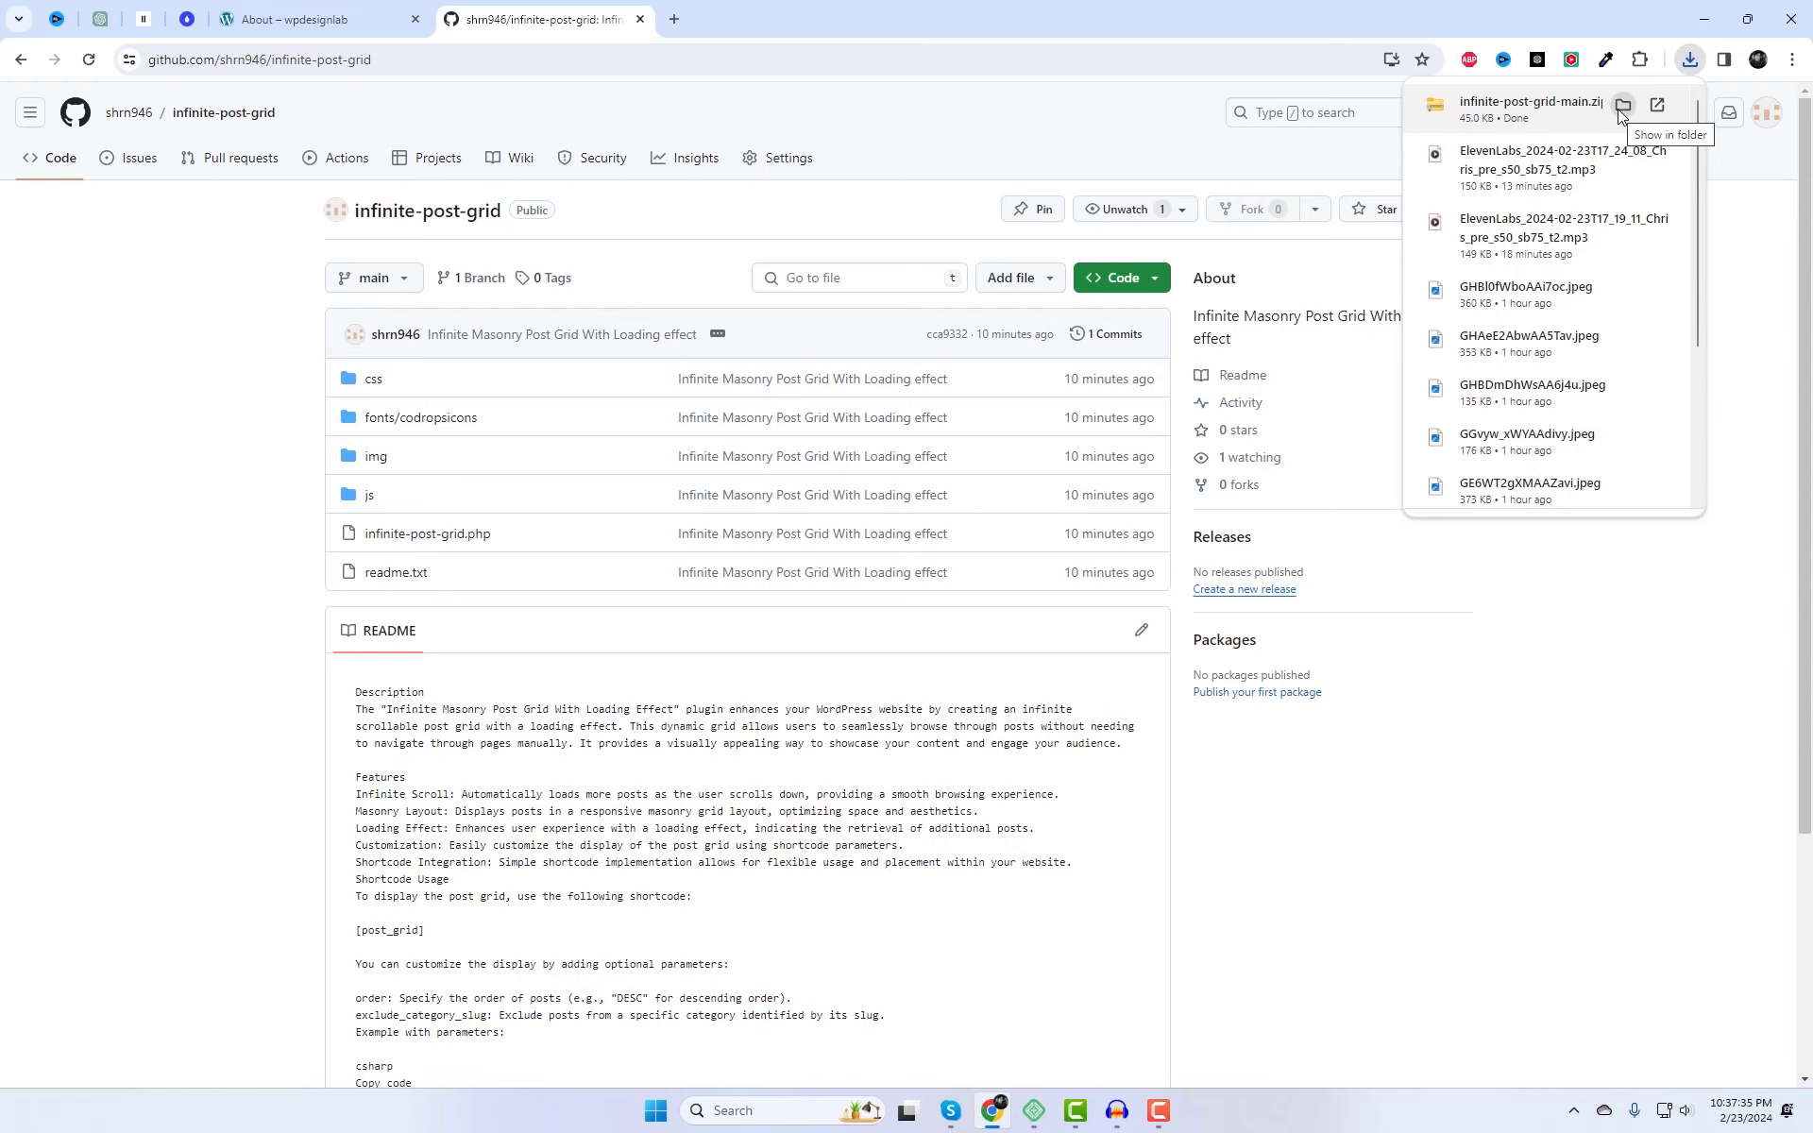
click(1617, 109)
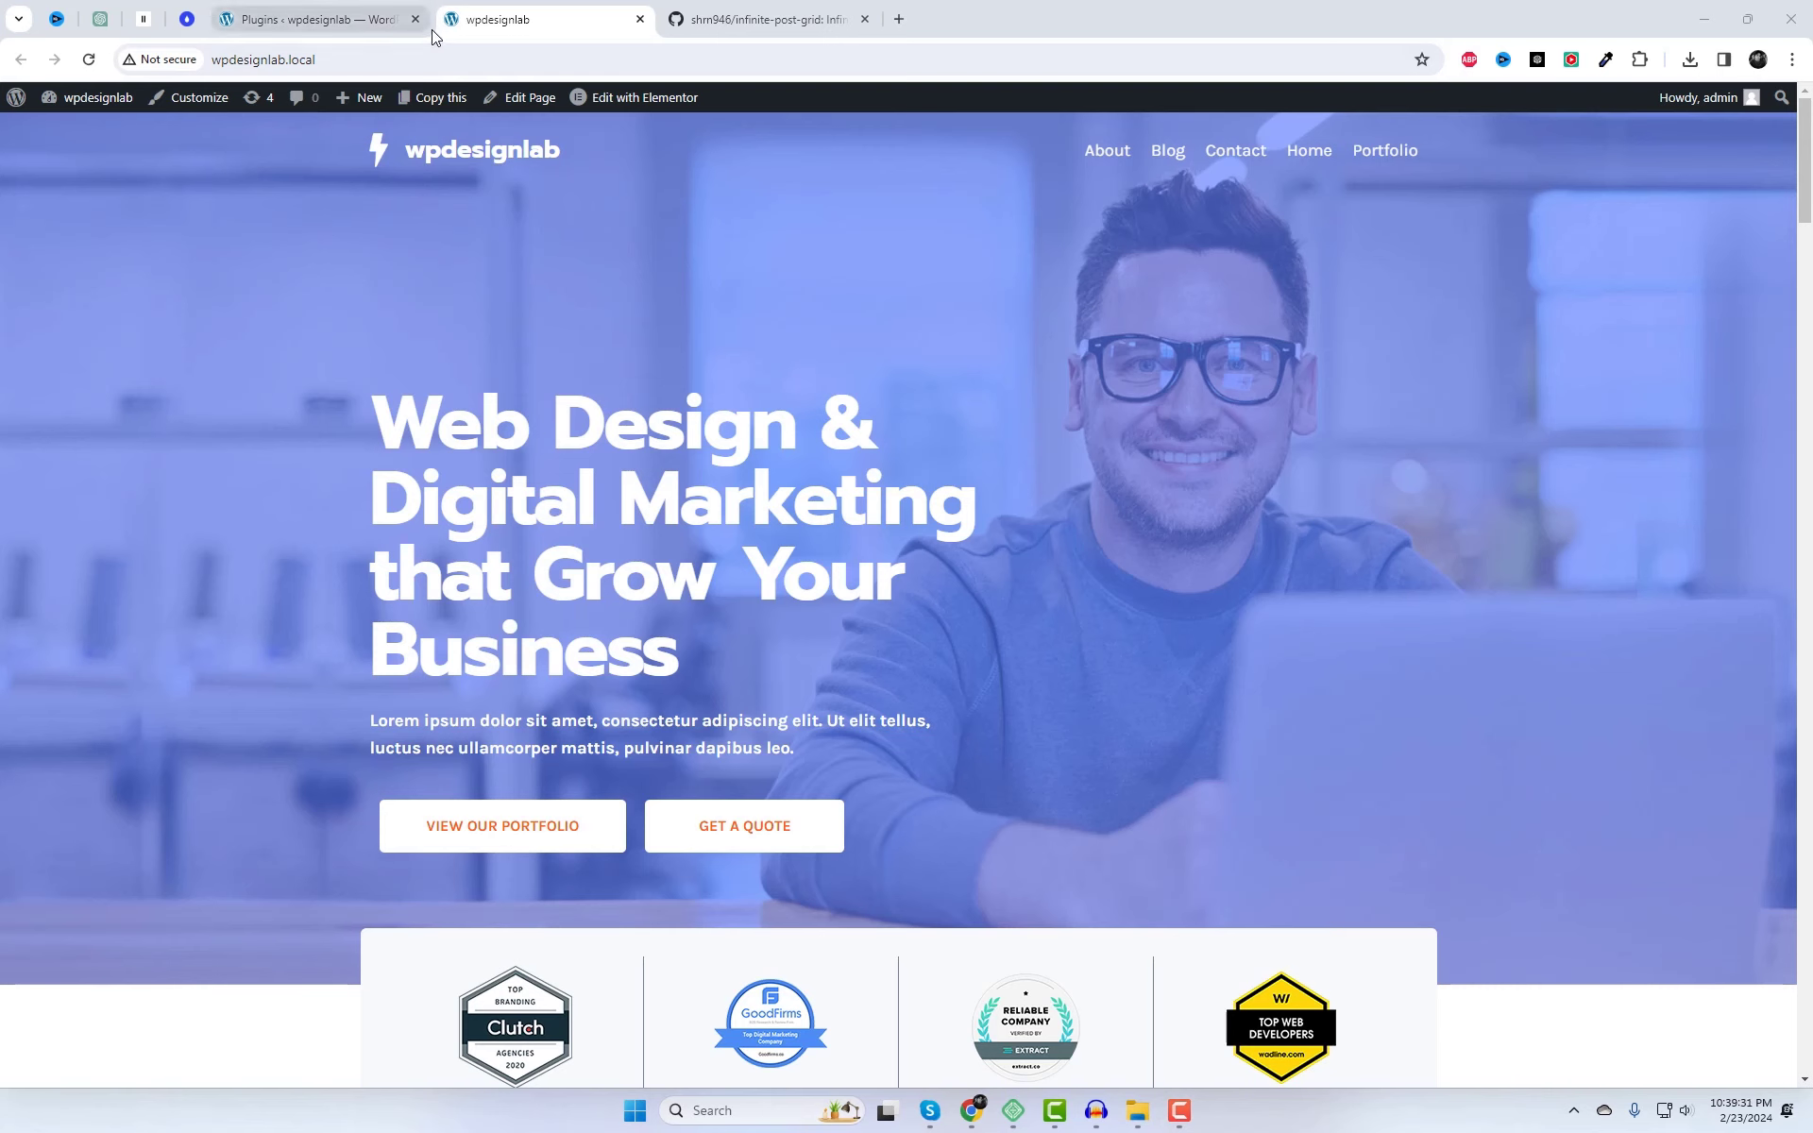
- Choose infinite-post-grid-main.zip in the WordPress plugin upload form
click(315, 13)
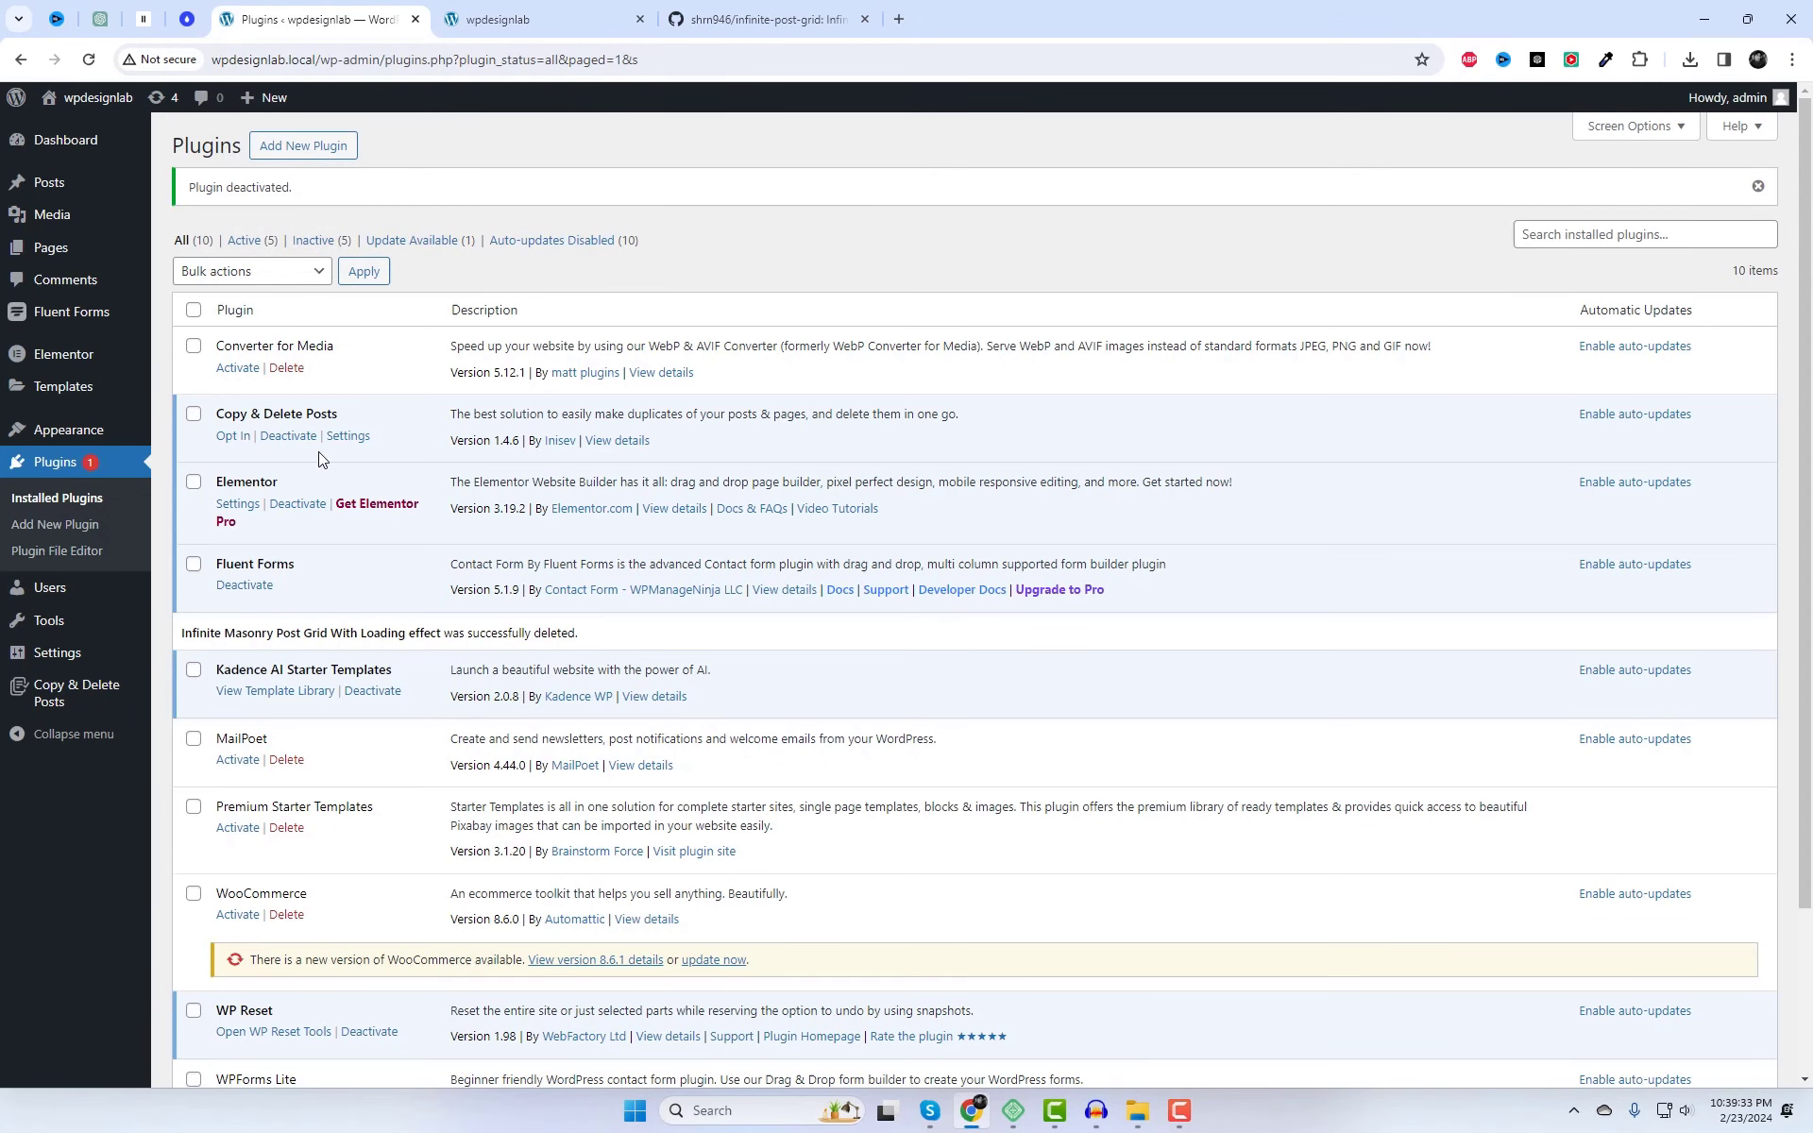
click(82, 499)
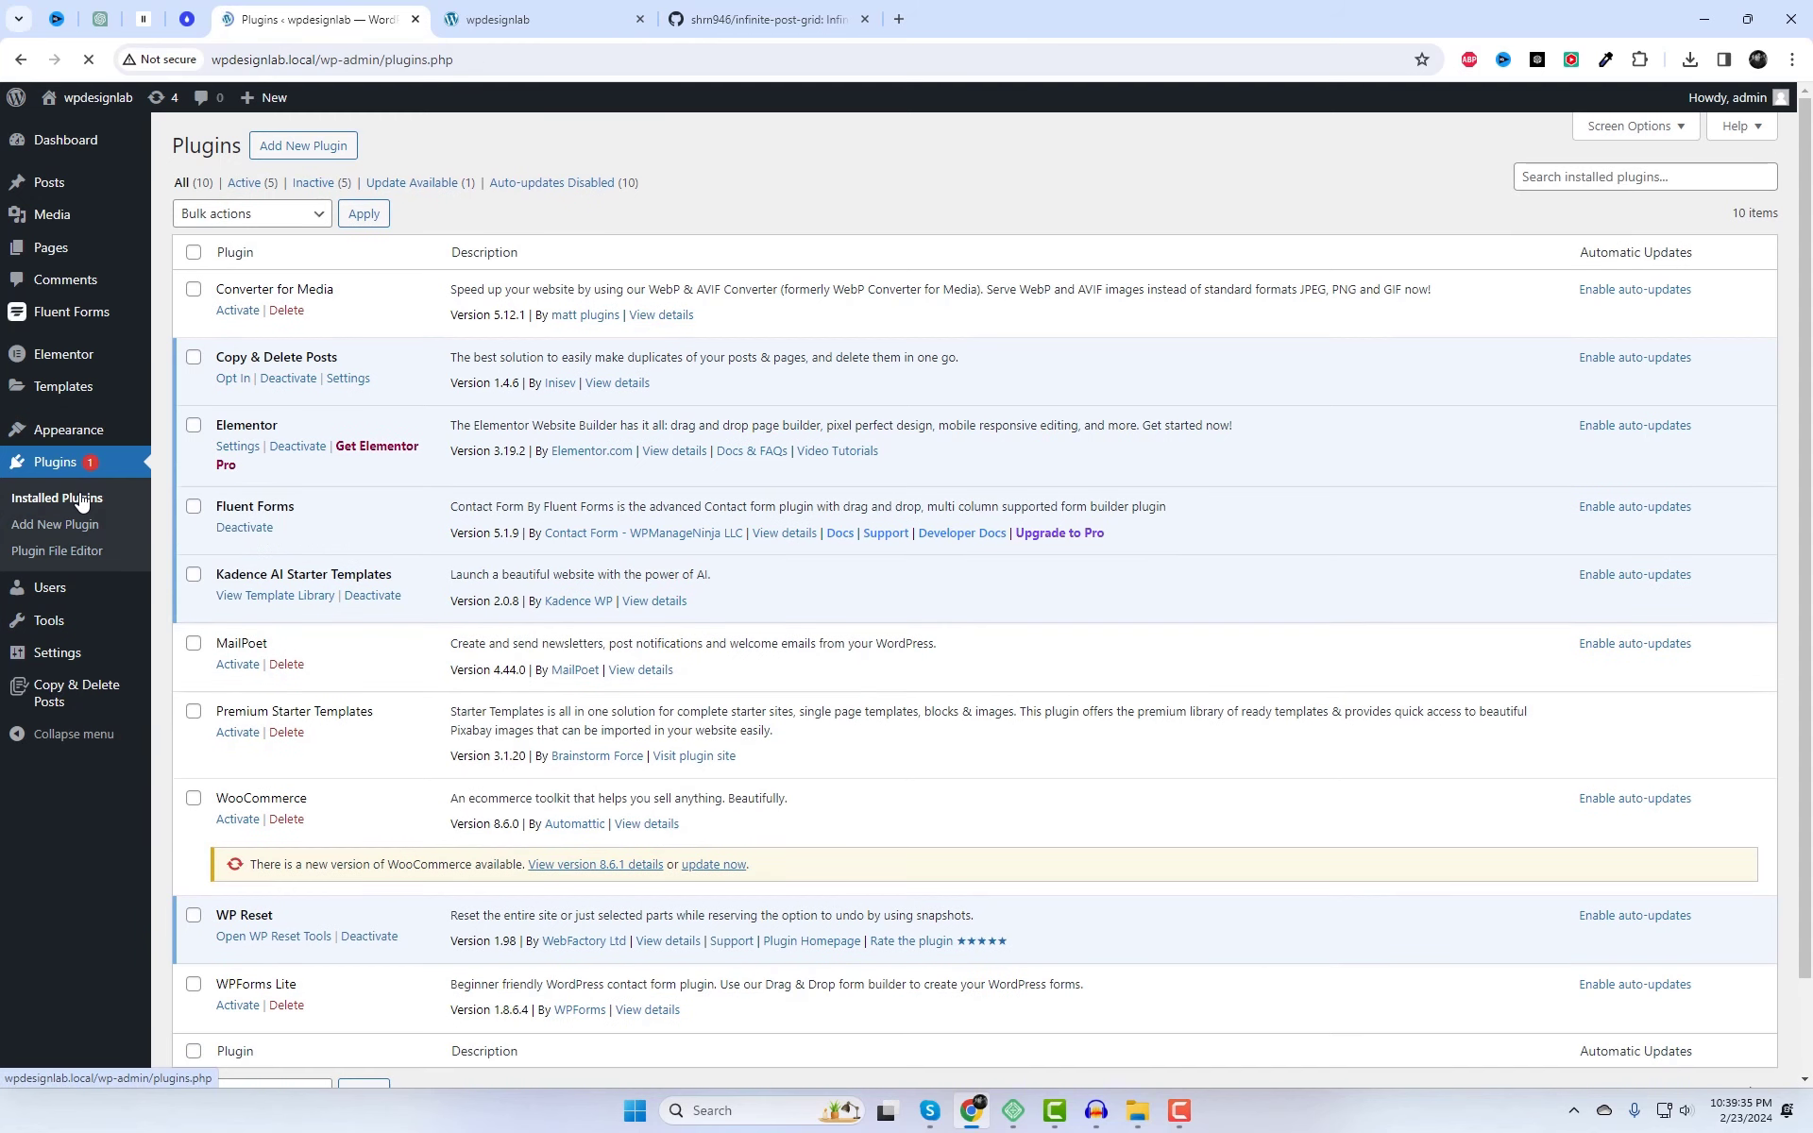
click(322, 146)
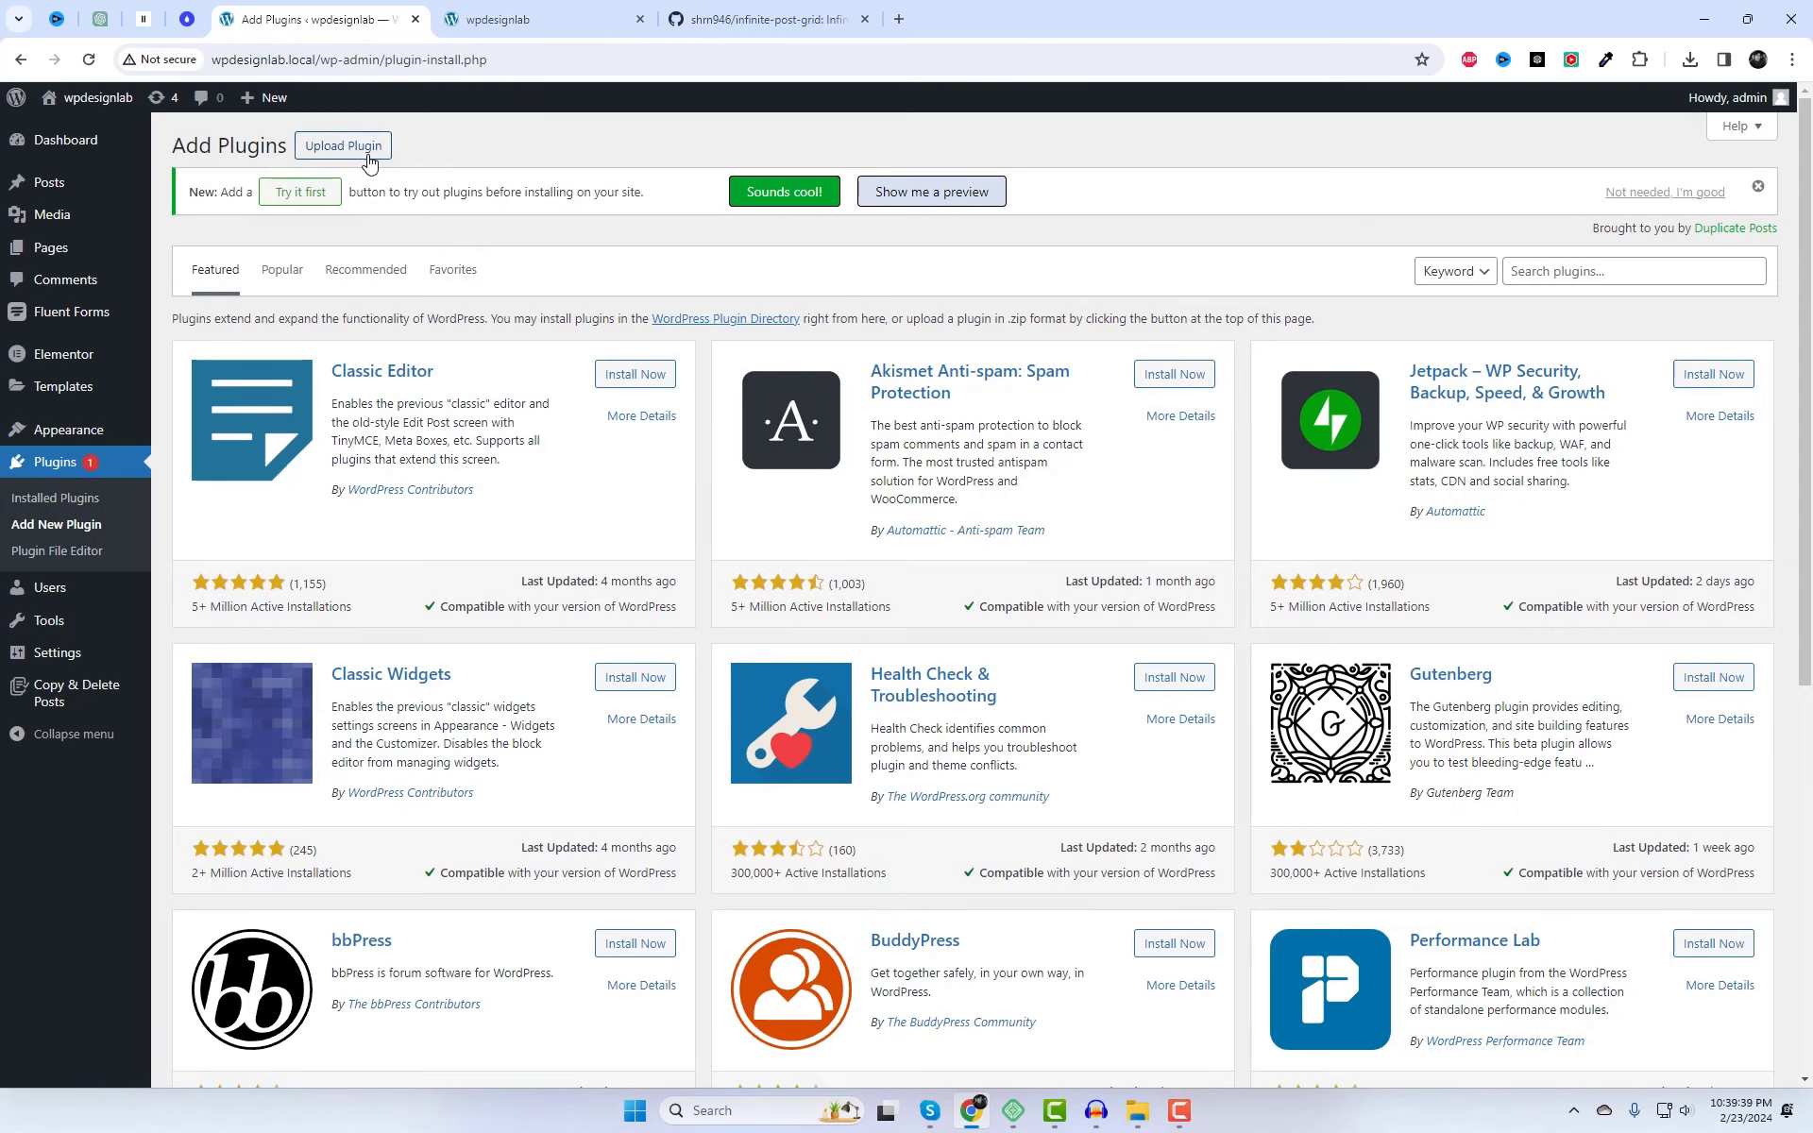
click(367, 151)
click(877, 406)
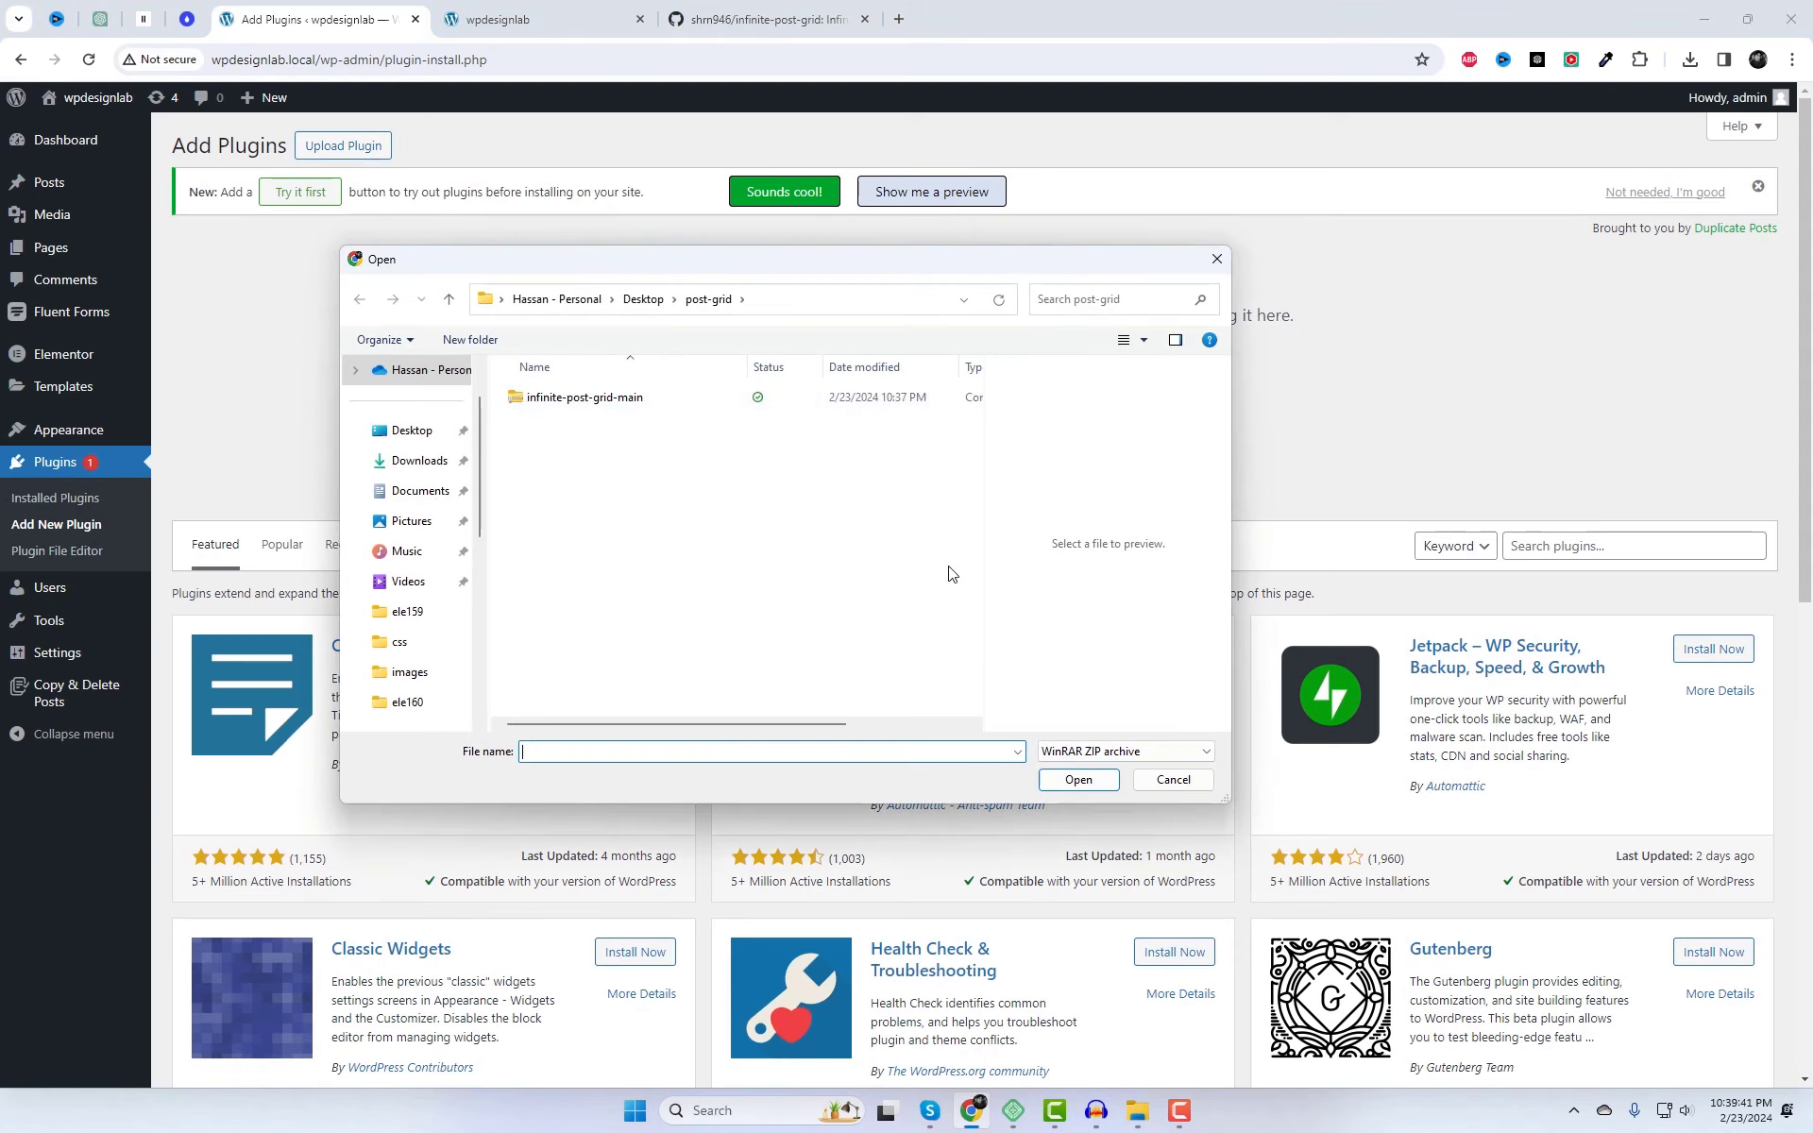
drag(983, 484, 1157, 483)
click(668, 398)
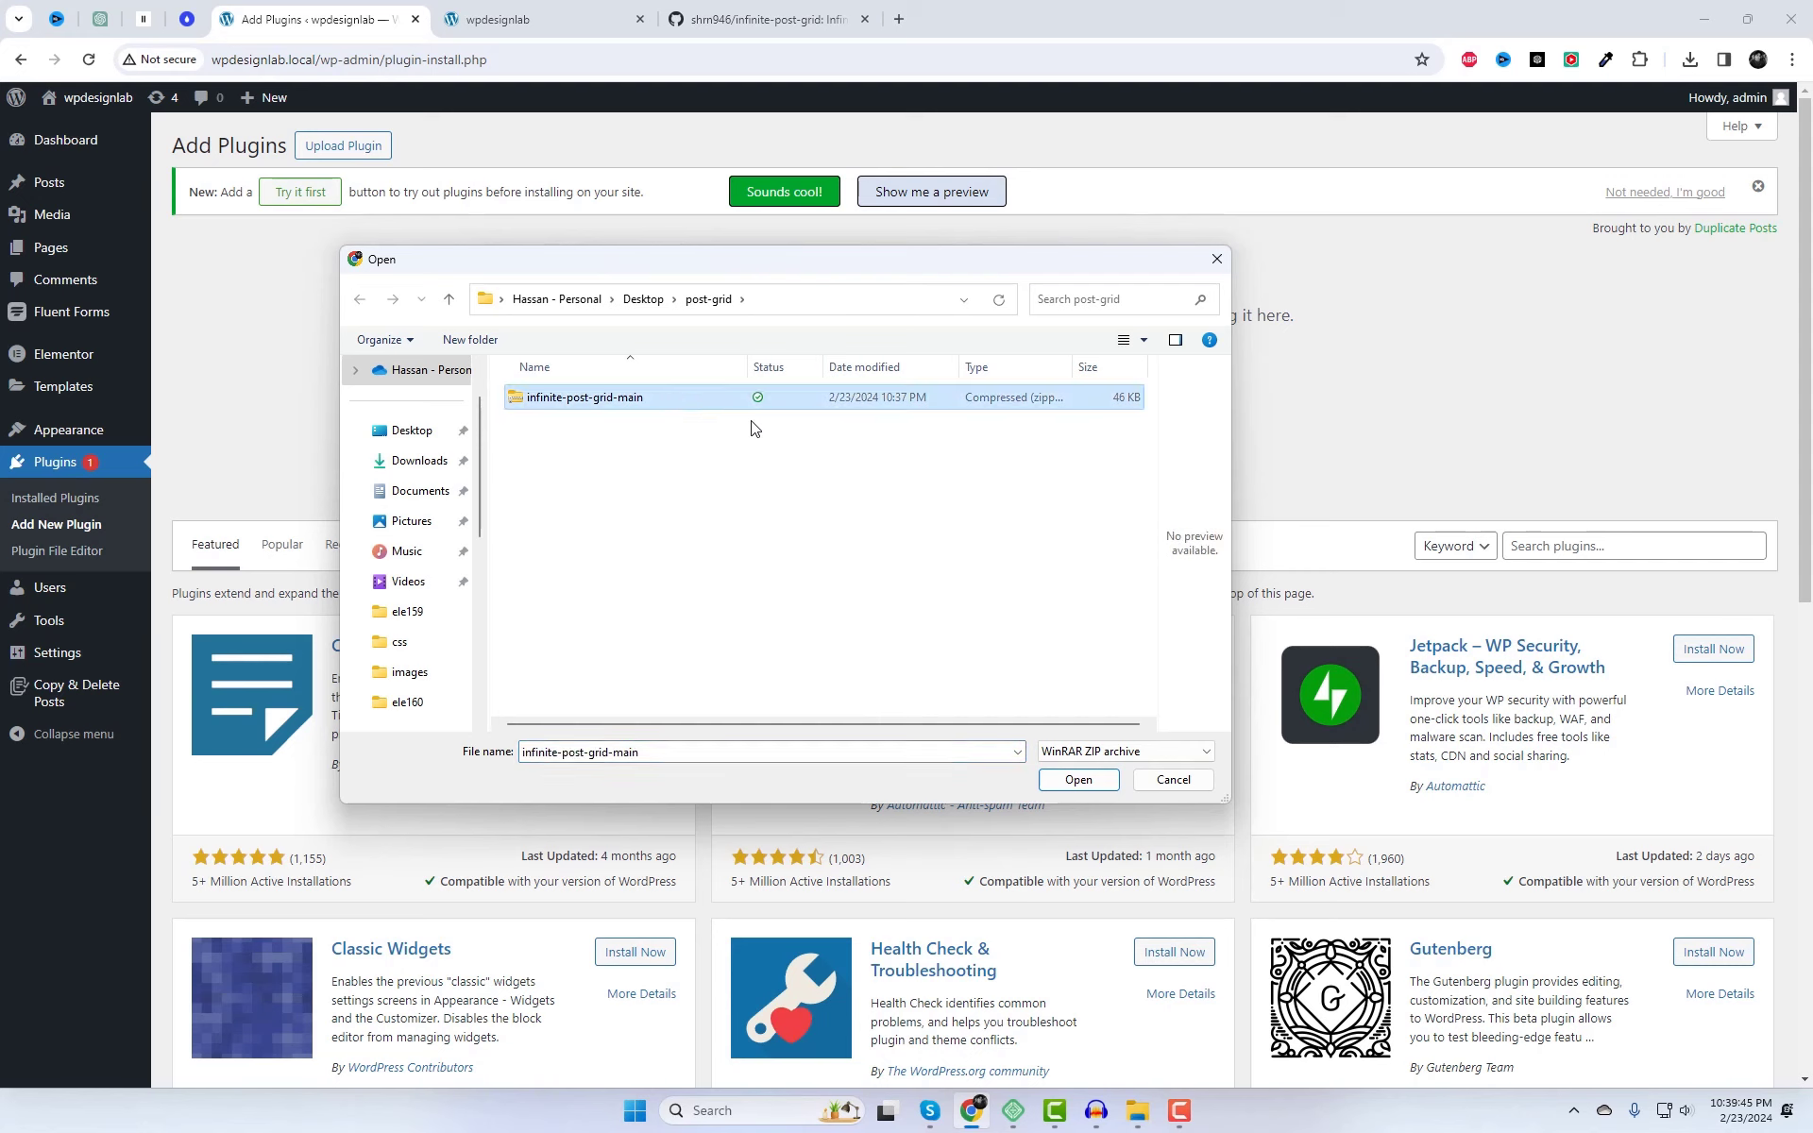
click(1078, 780)
- Install and activate the Infinite Masonry Post Grid With Loading effect plugin
click(1099, 418)
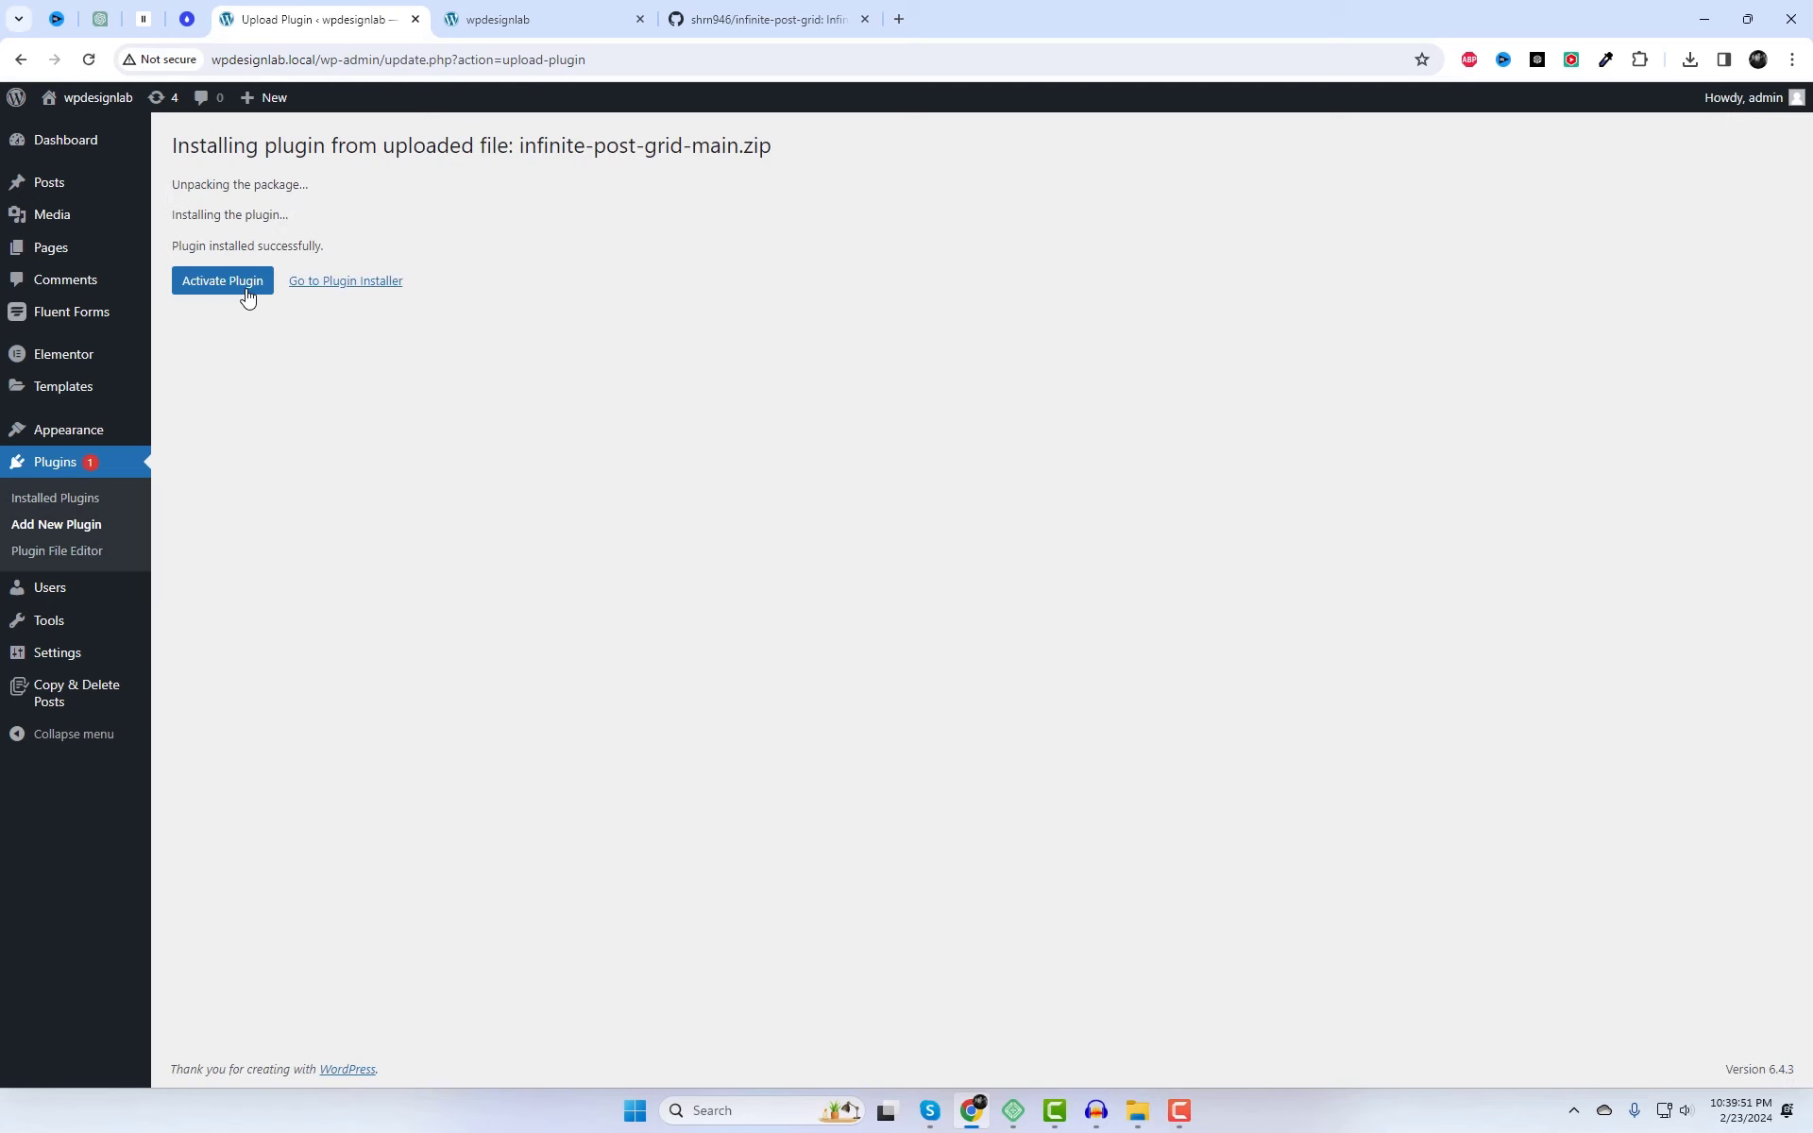
click(248, 298)
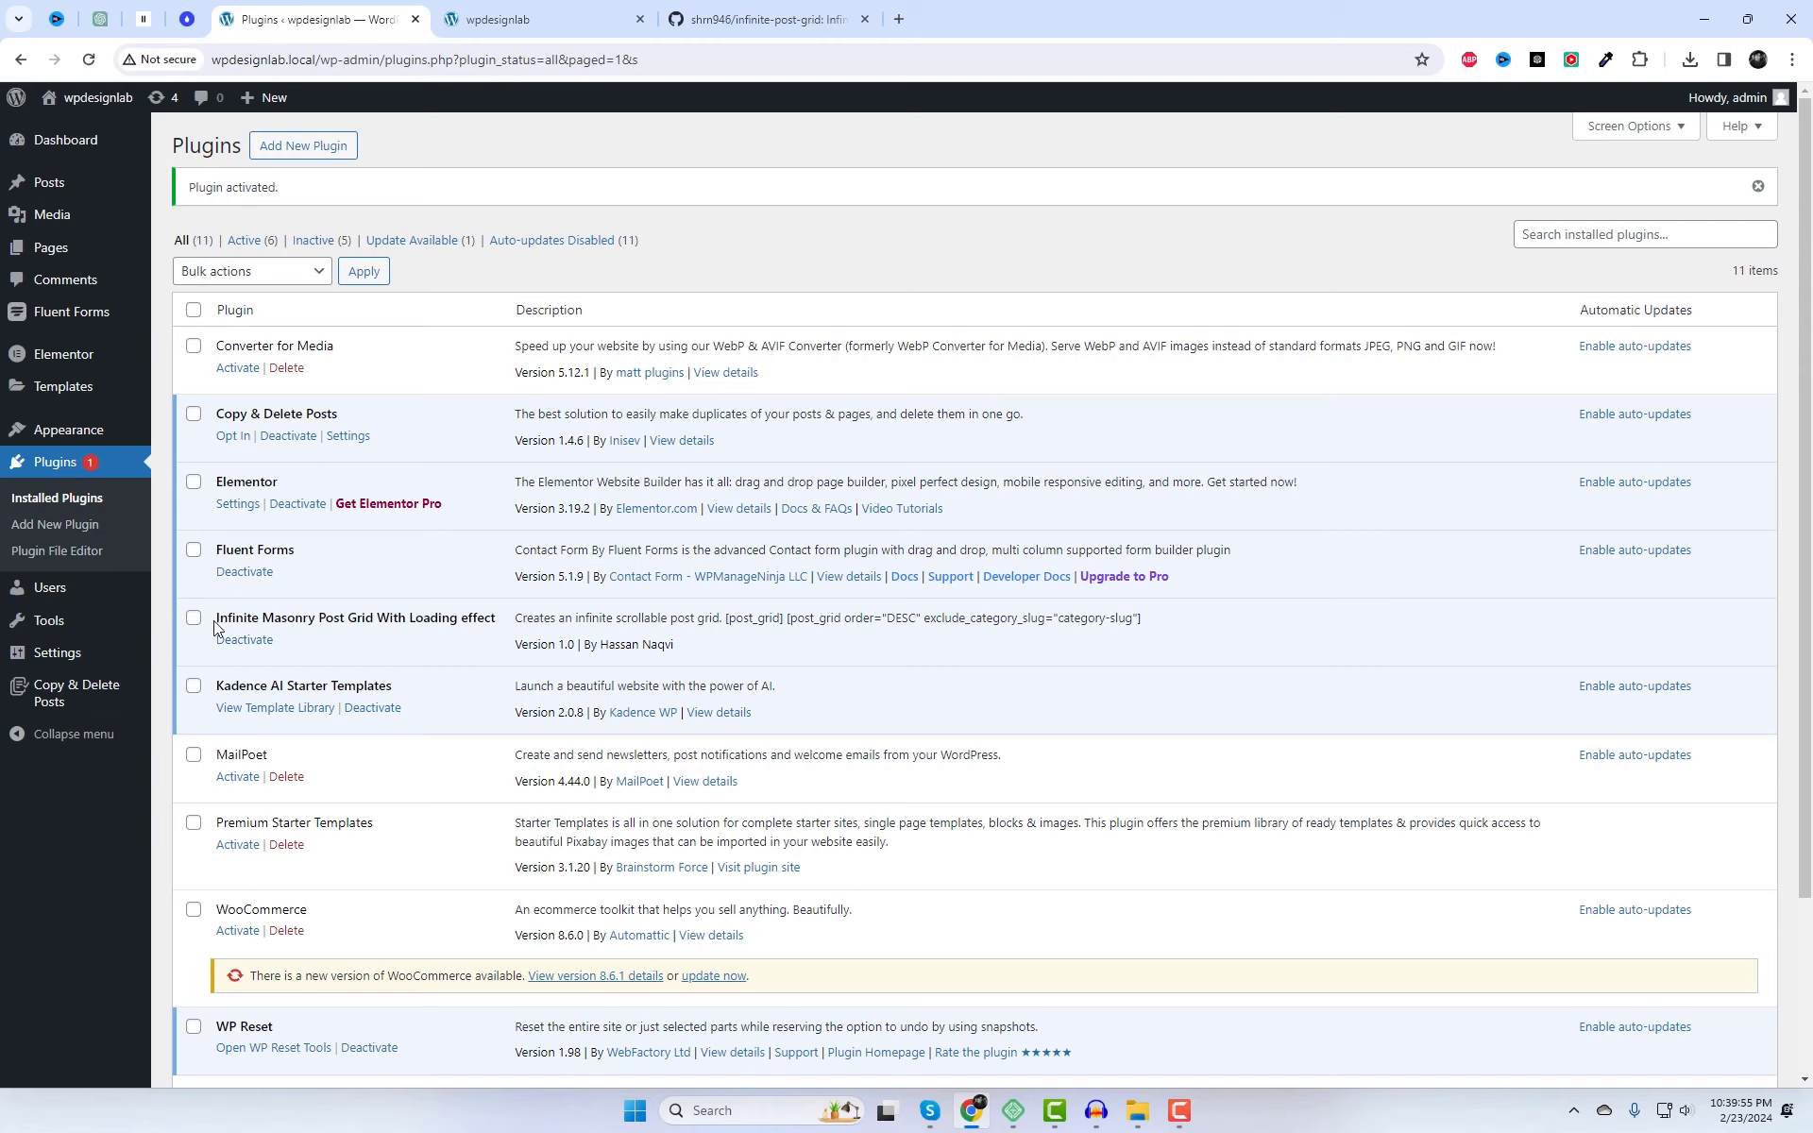
drag(216, 625, 493, 622)
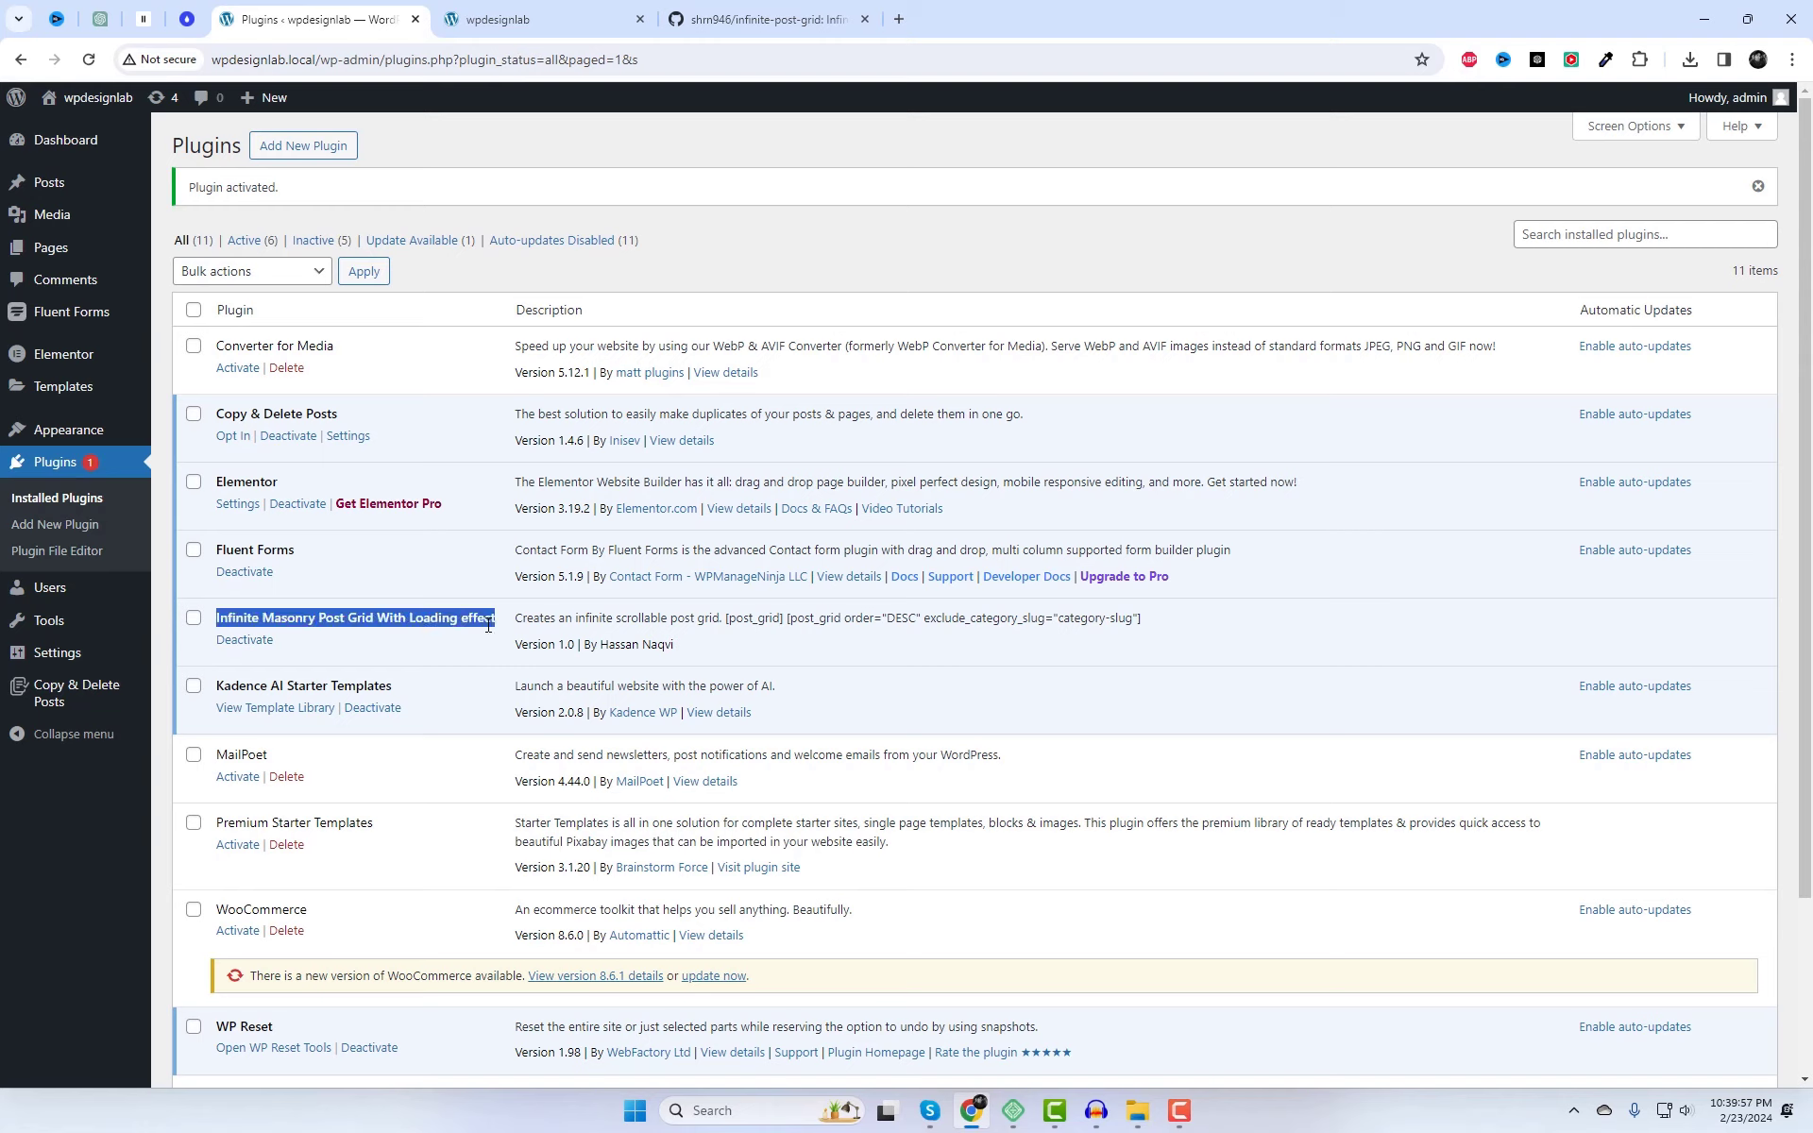
click(493, 649)
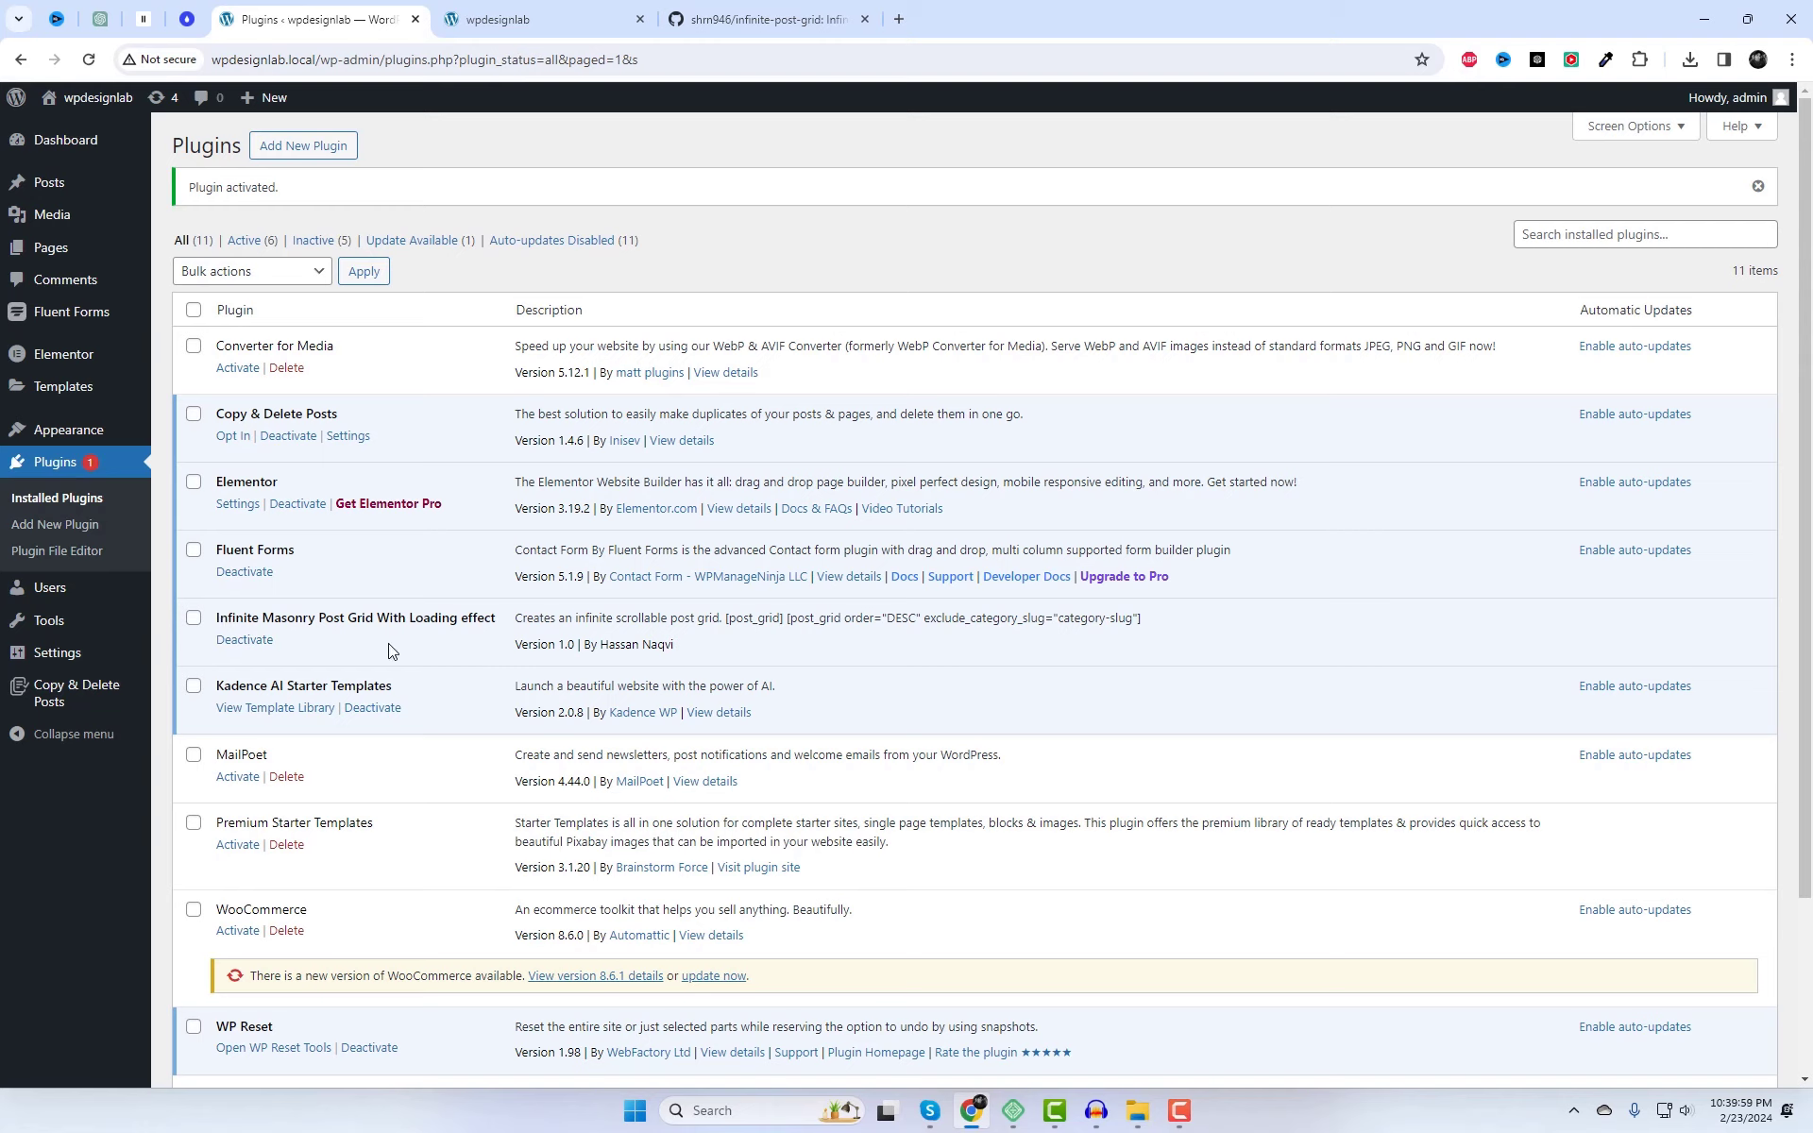
- Copy the [post_grid] shortcode from the Infinite Post Grid settings page
mouse_move(57, 652)
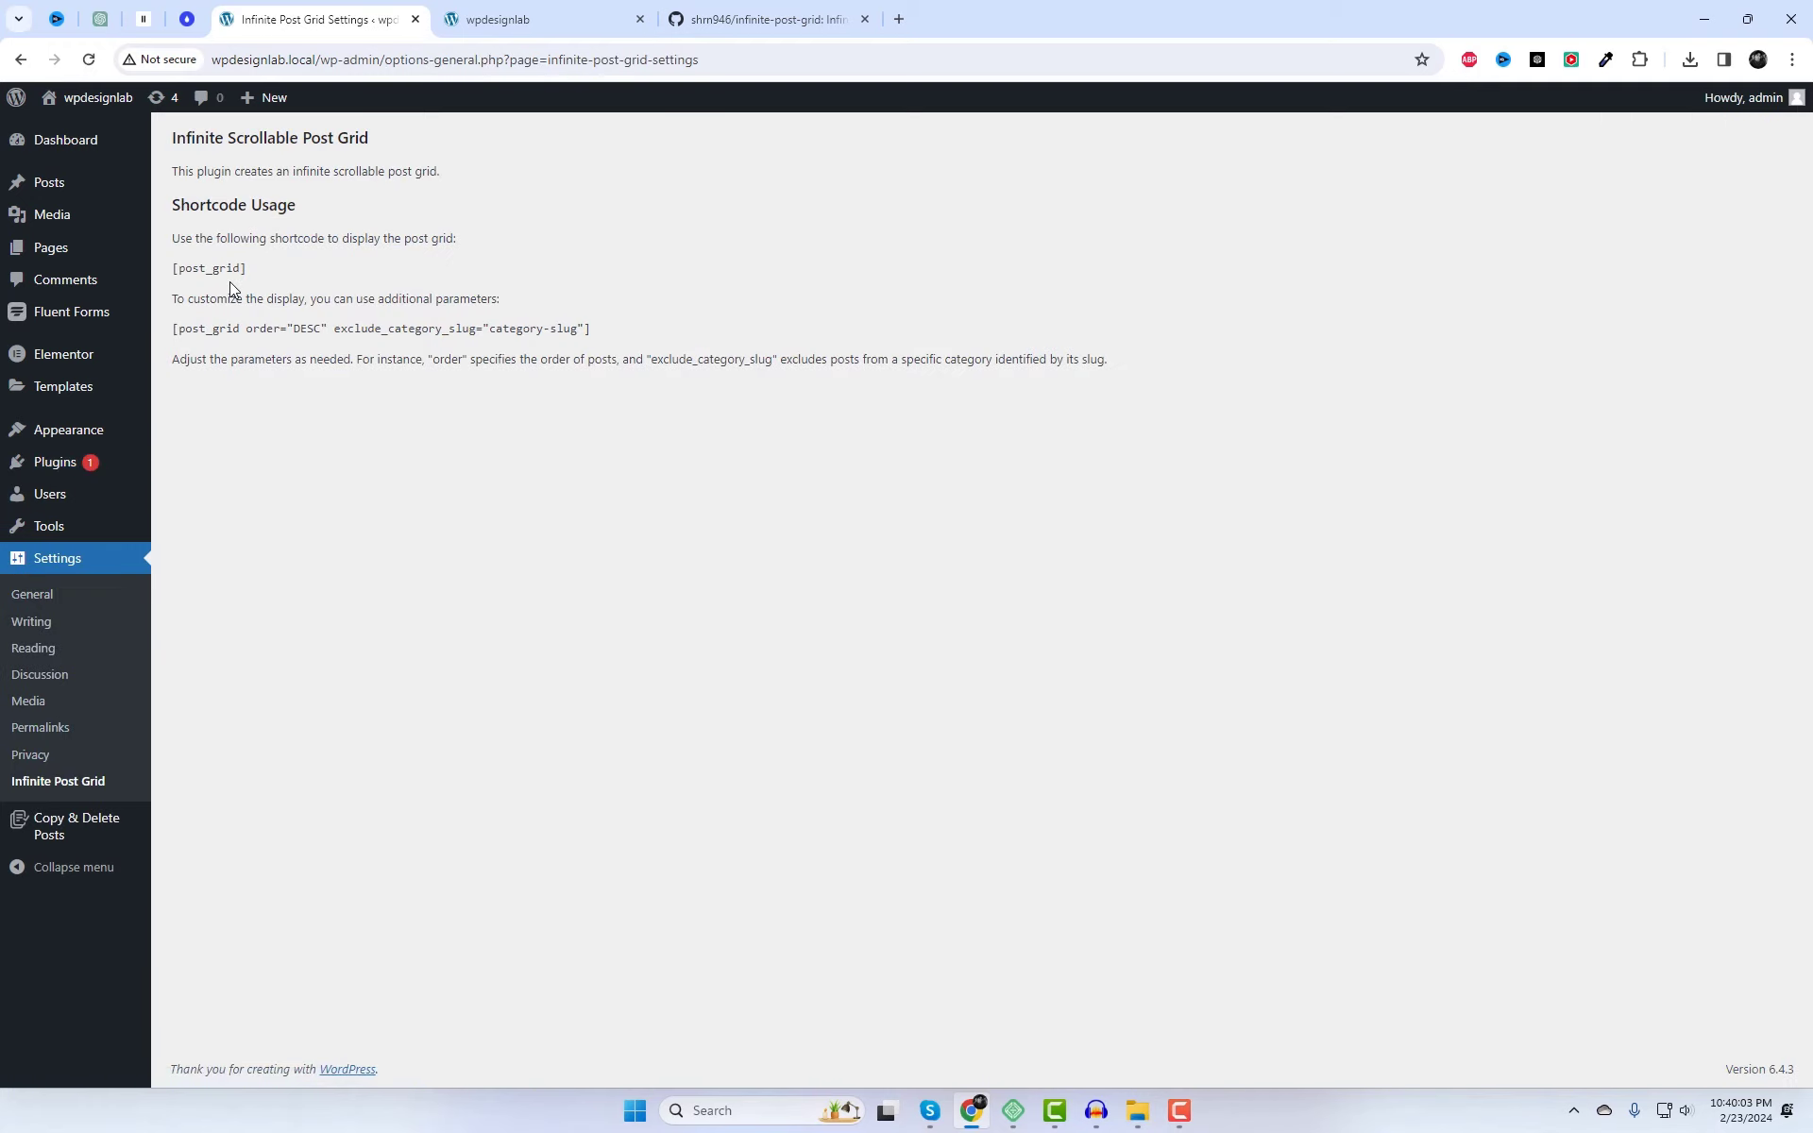
drag(247, 268, 173, 267)
right_click(198, 269)
click(252, 287)
click(742, 498)
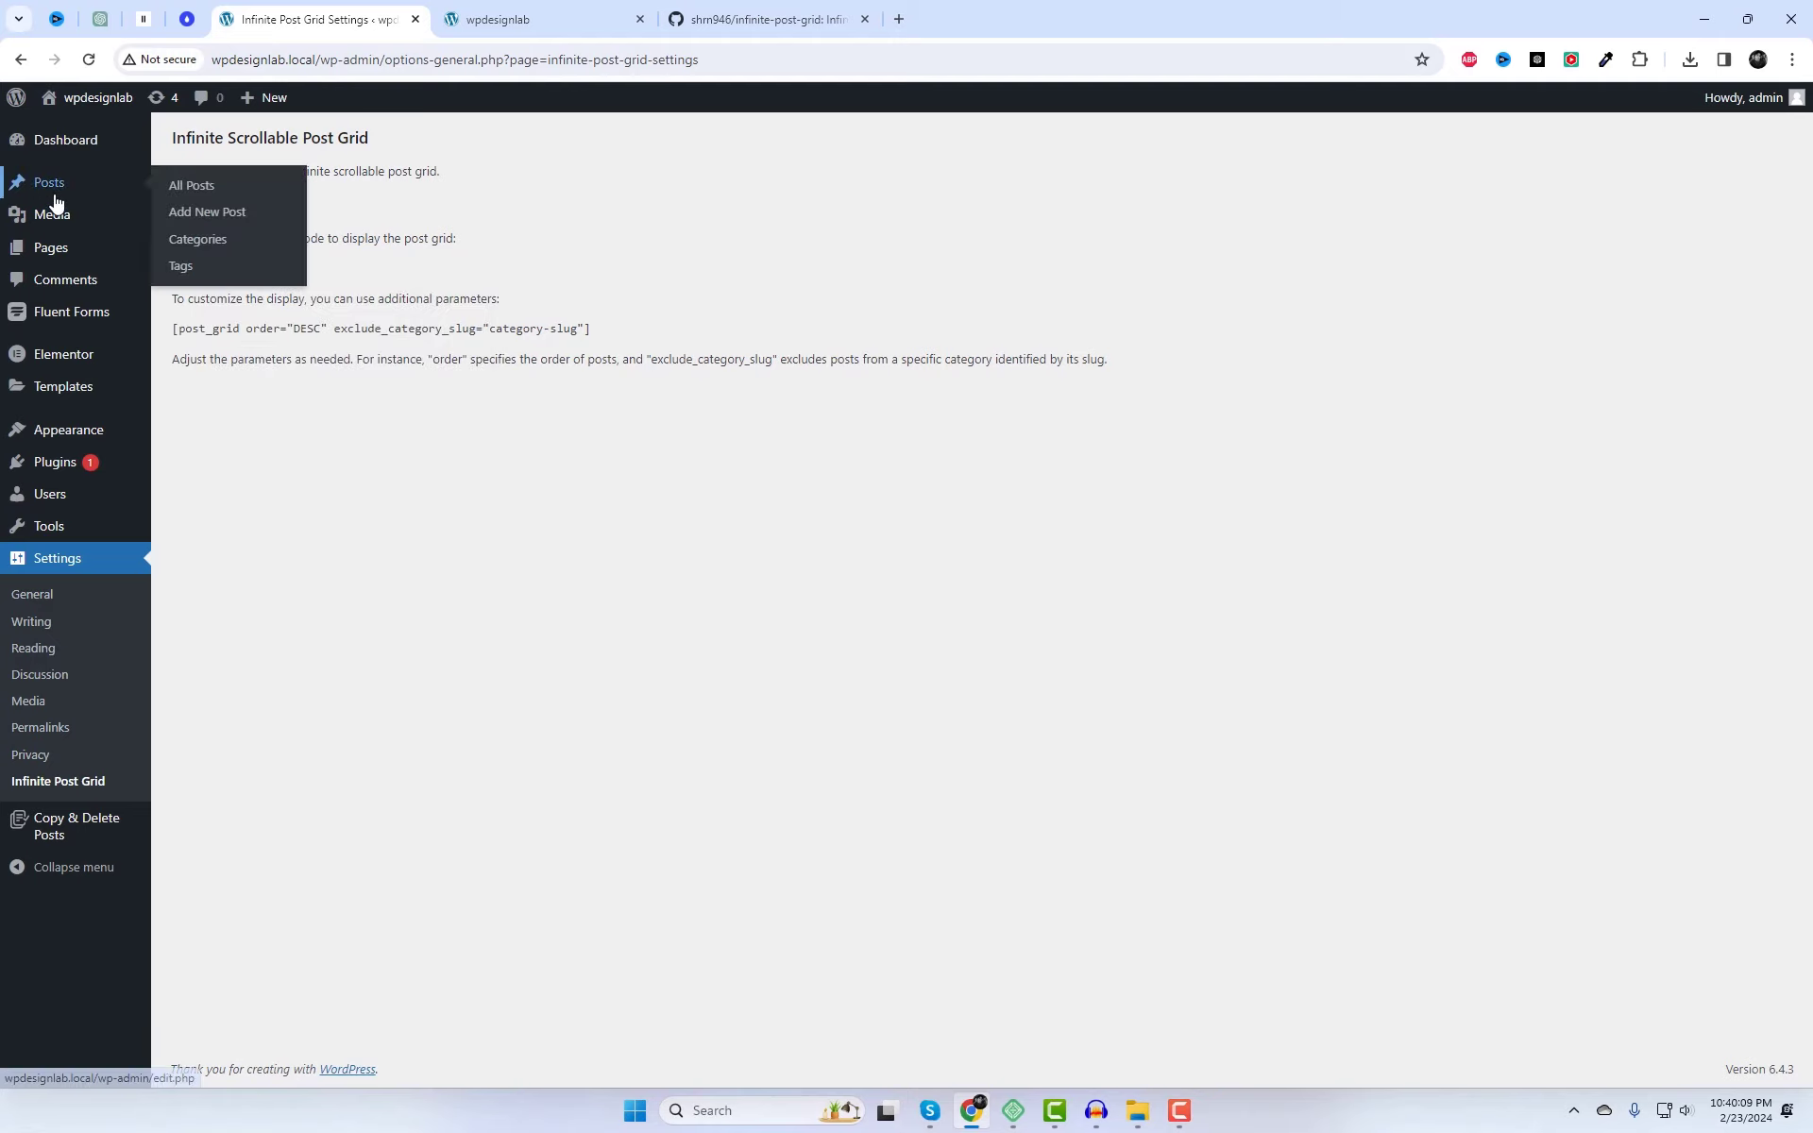
- Check the details of the active Kadence theme
mouse_move(65, 440)
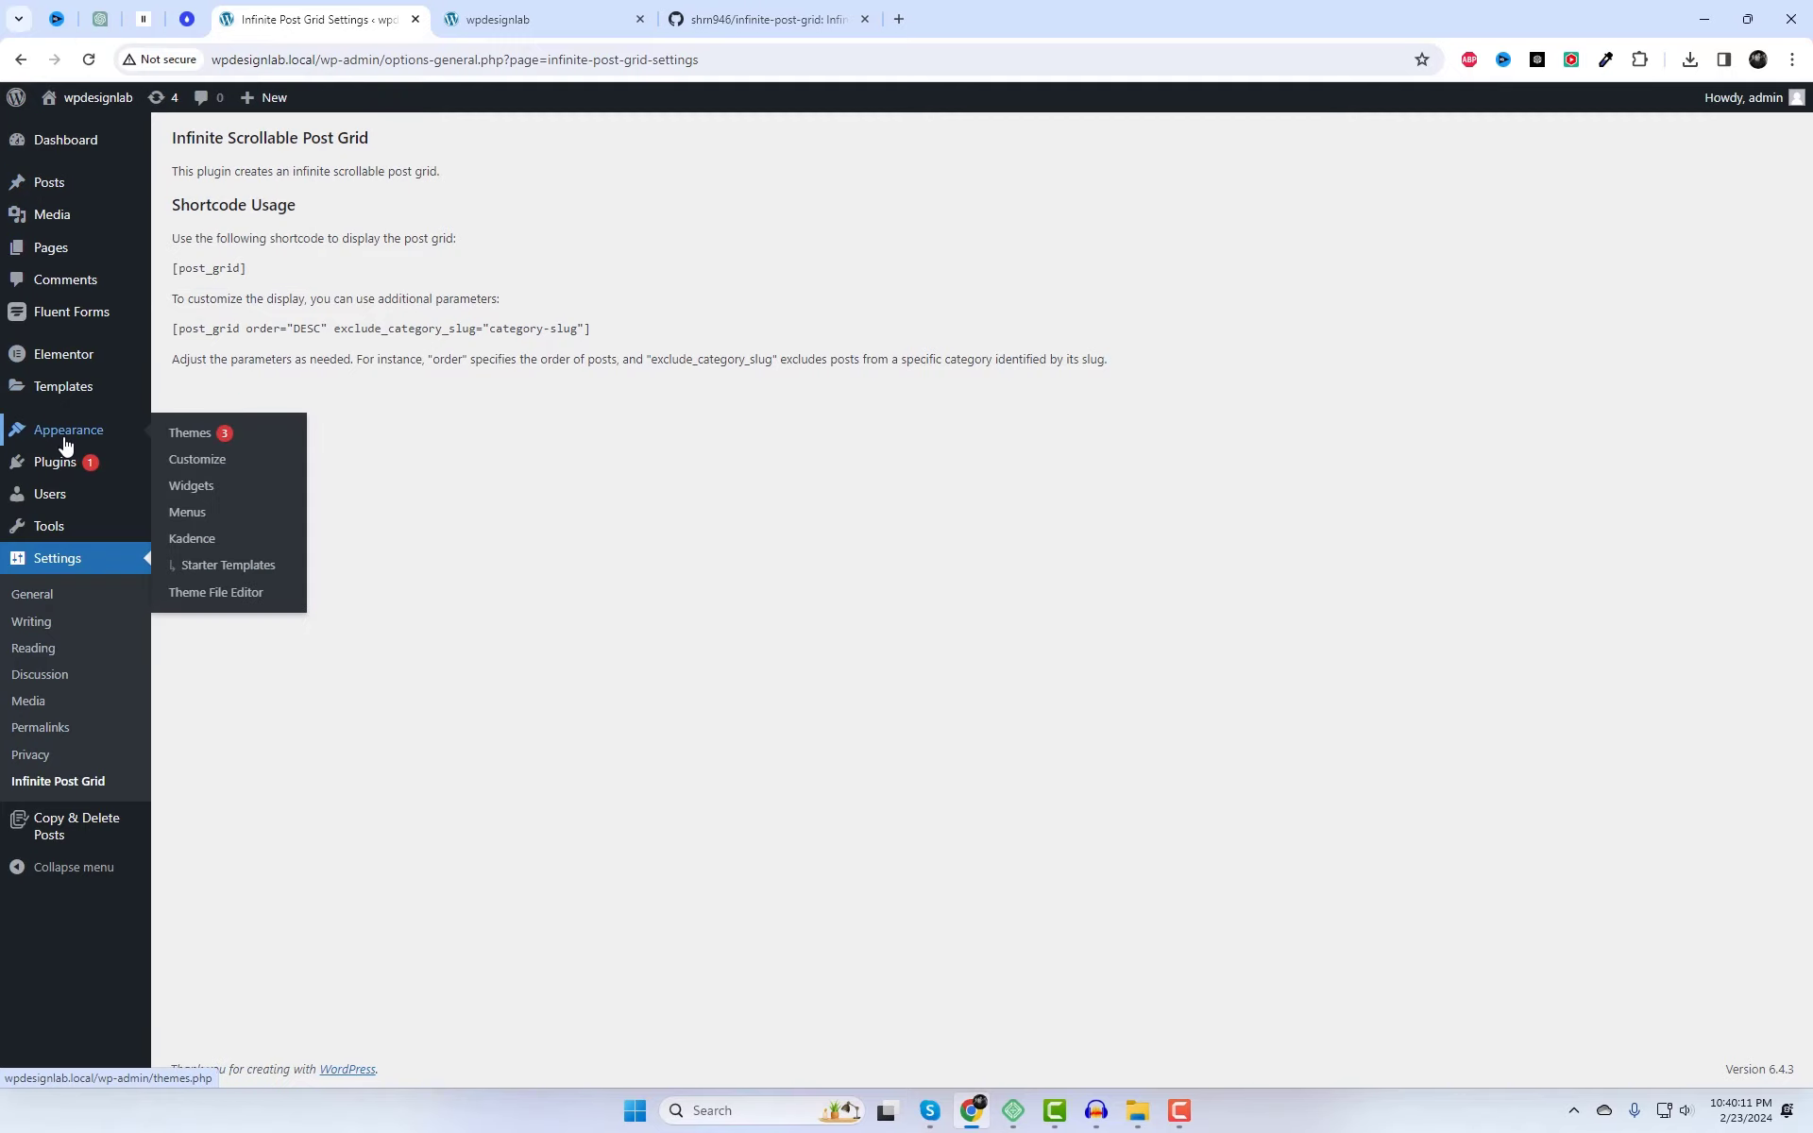
click(235, 442)
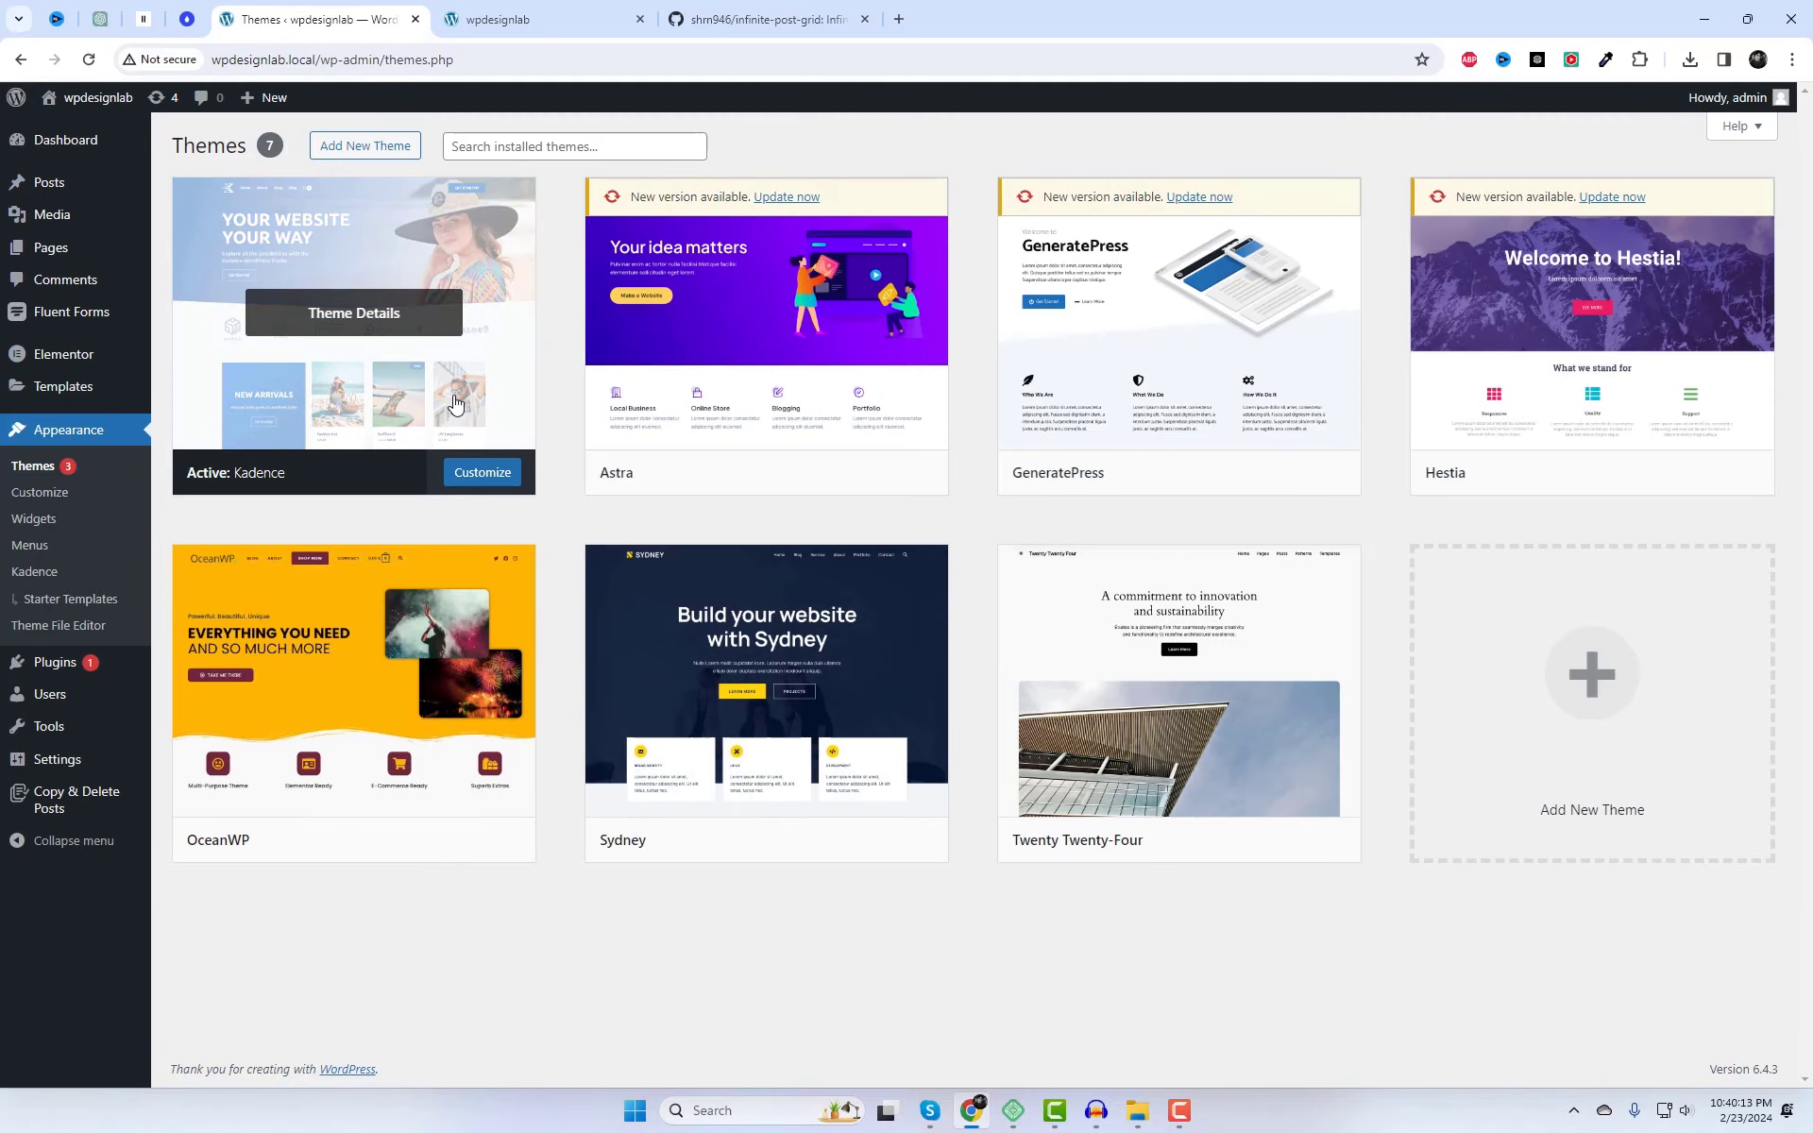
click(454, 403)
drag(1078, 298, 1176, 299)
click(1643, 195)
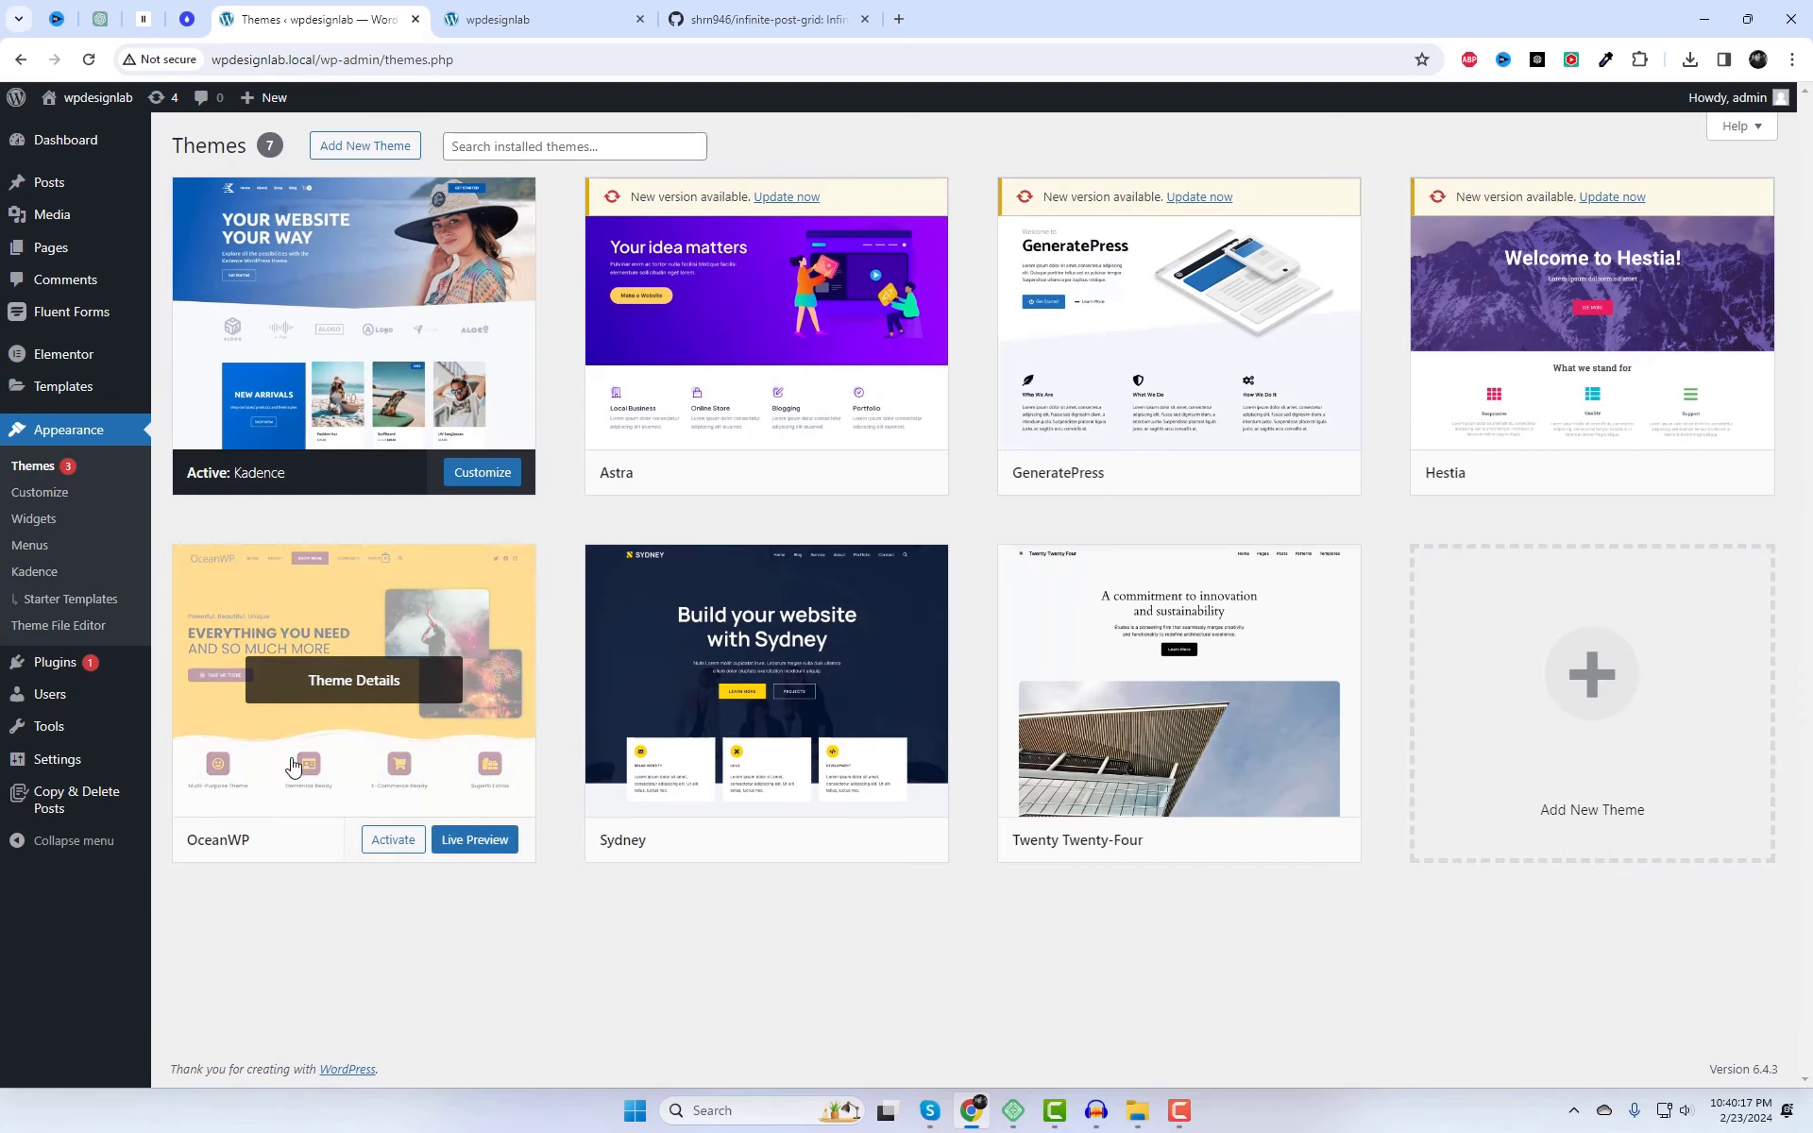
- Review the installed plugins, including Elementor, and the list of all posts
click(188, 663)
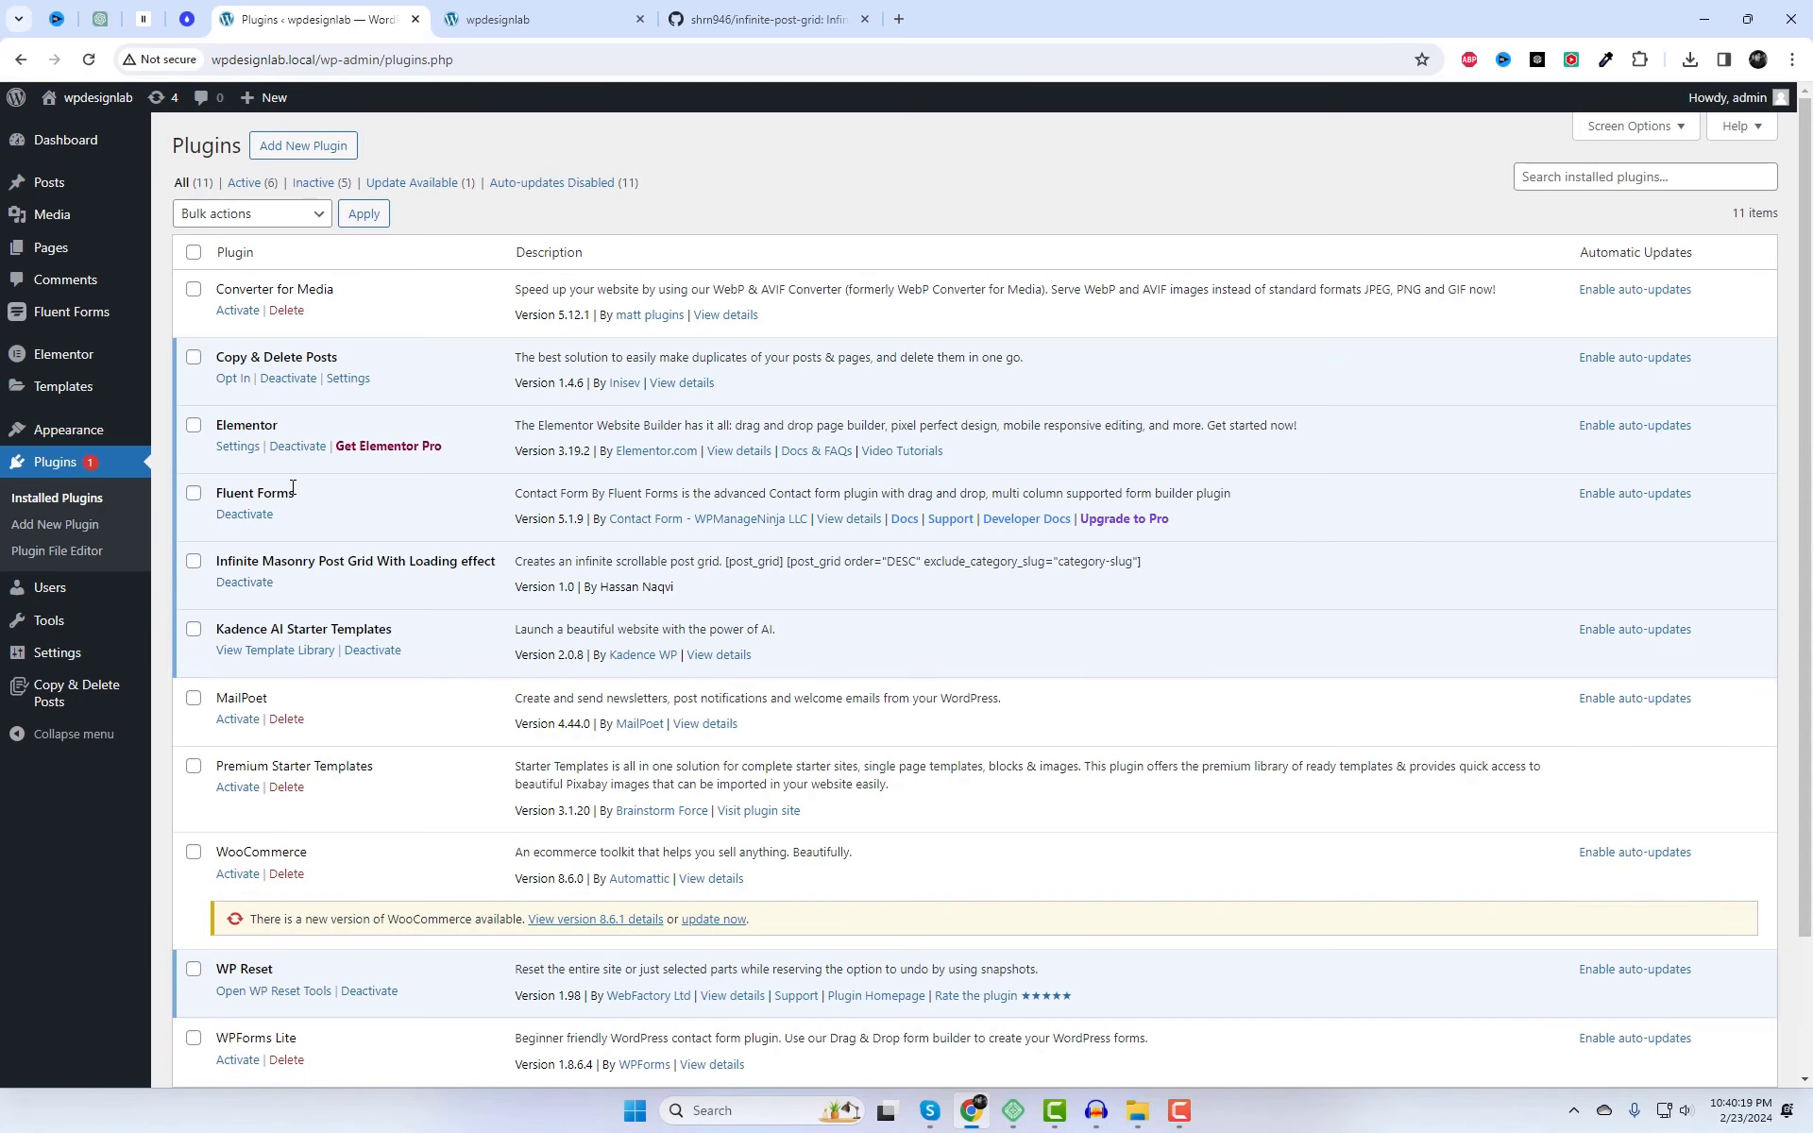
drag(296, 429, 220, 426)
click(464, 392)
mouse_move(92, 191)
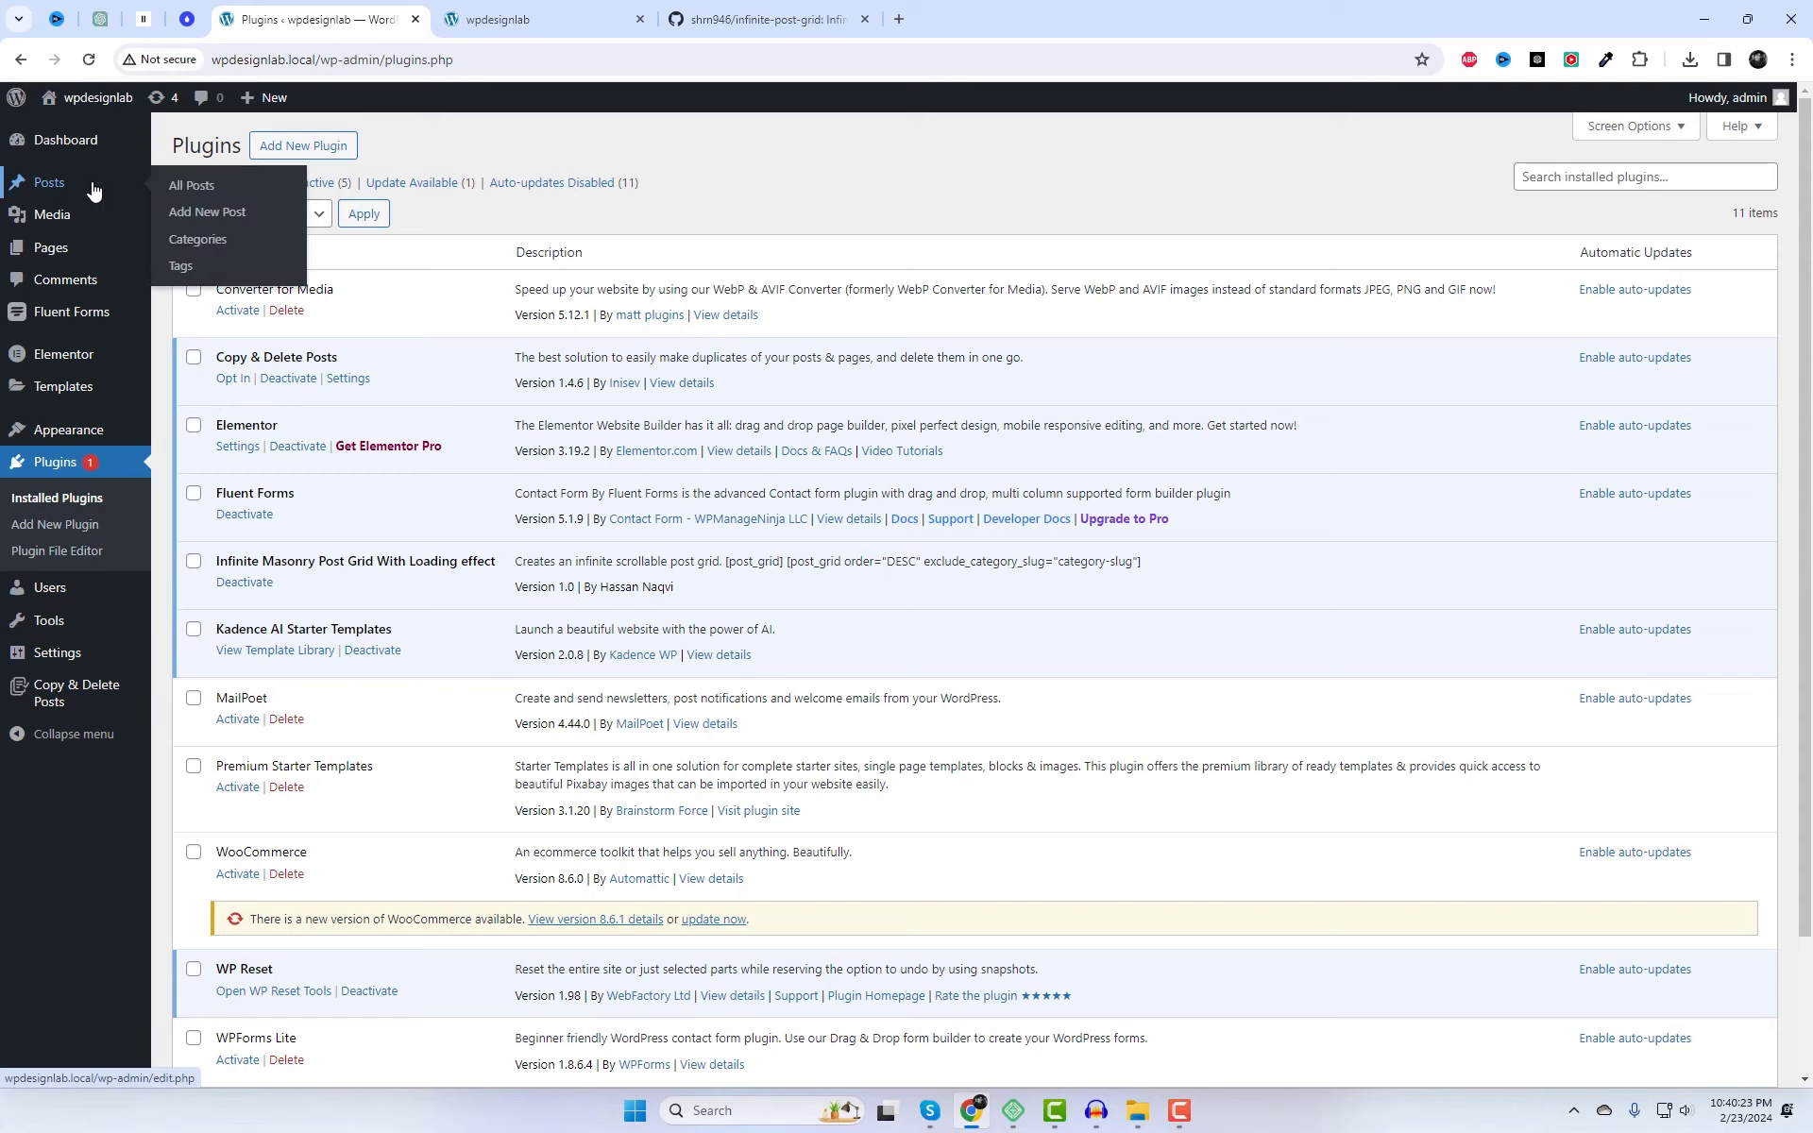
click(206, 192)
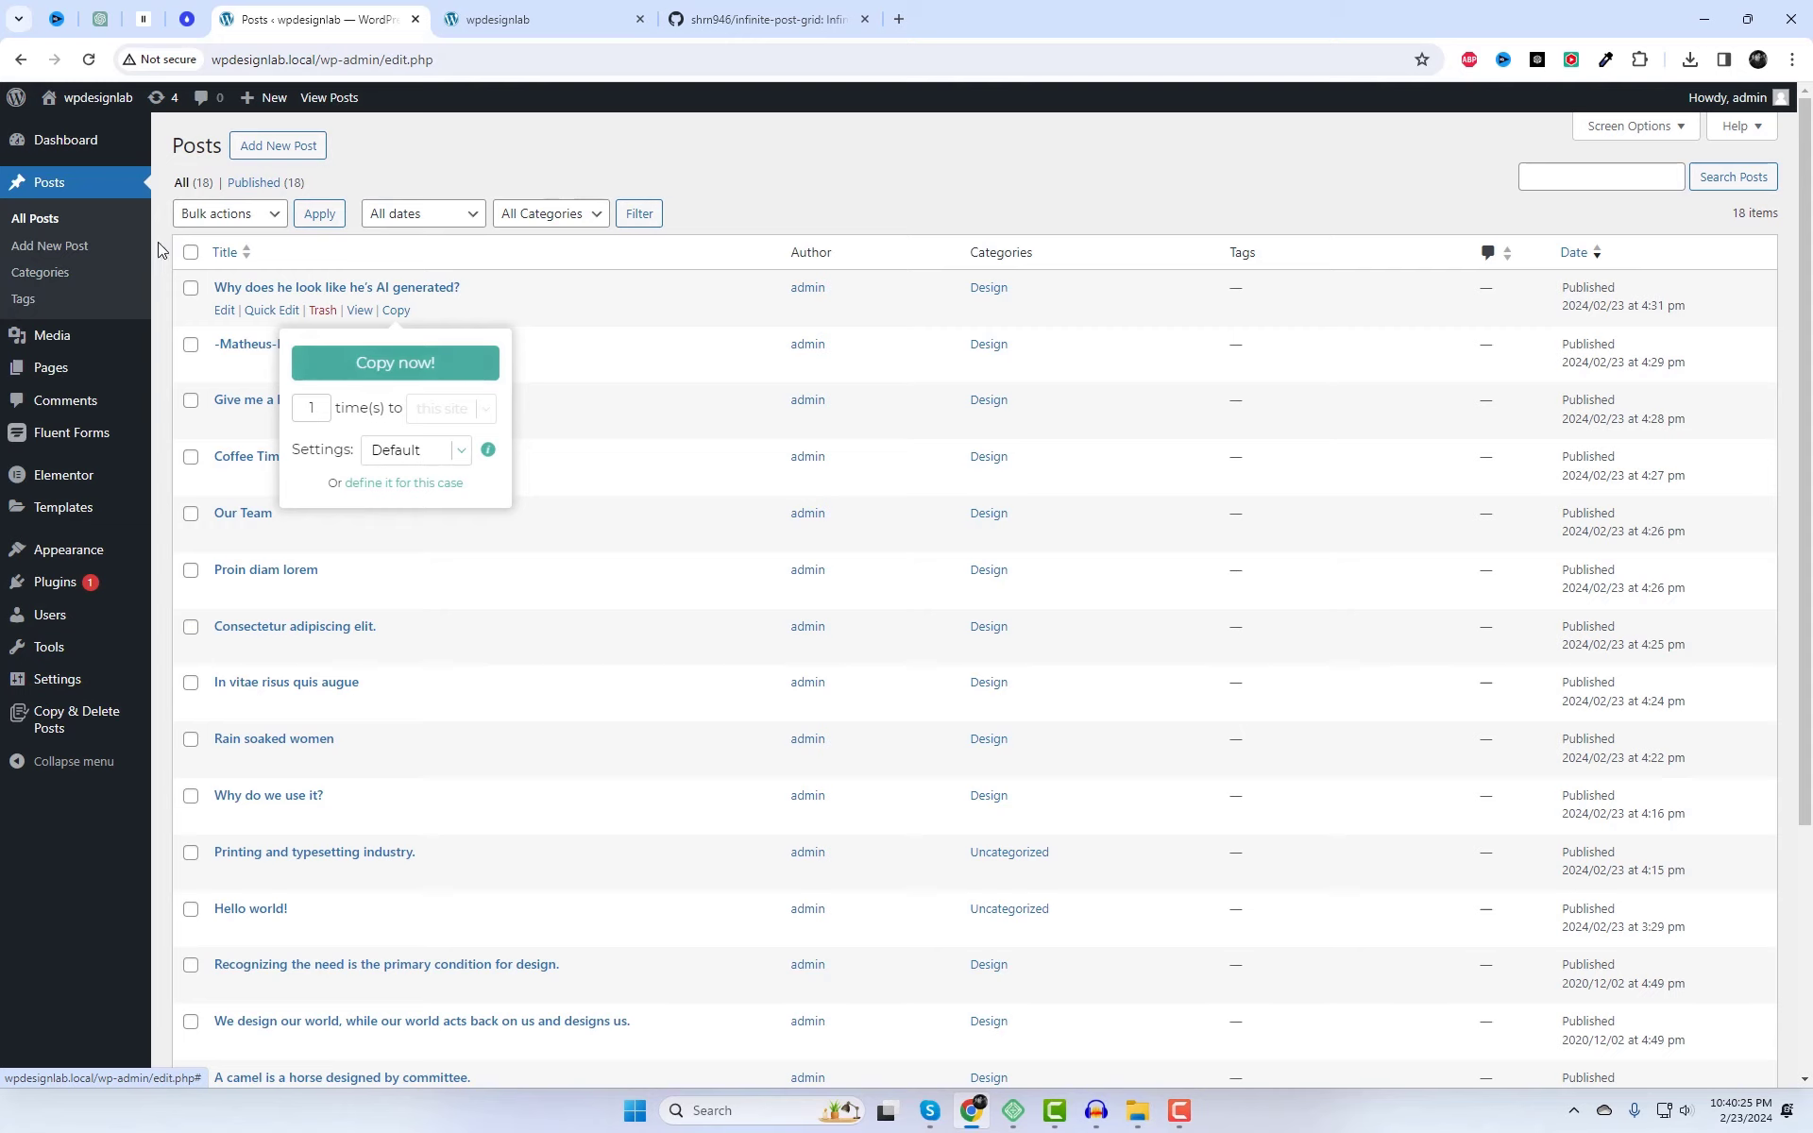
scroll(1077, 586, down, 4)
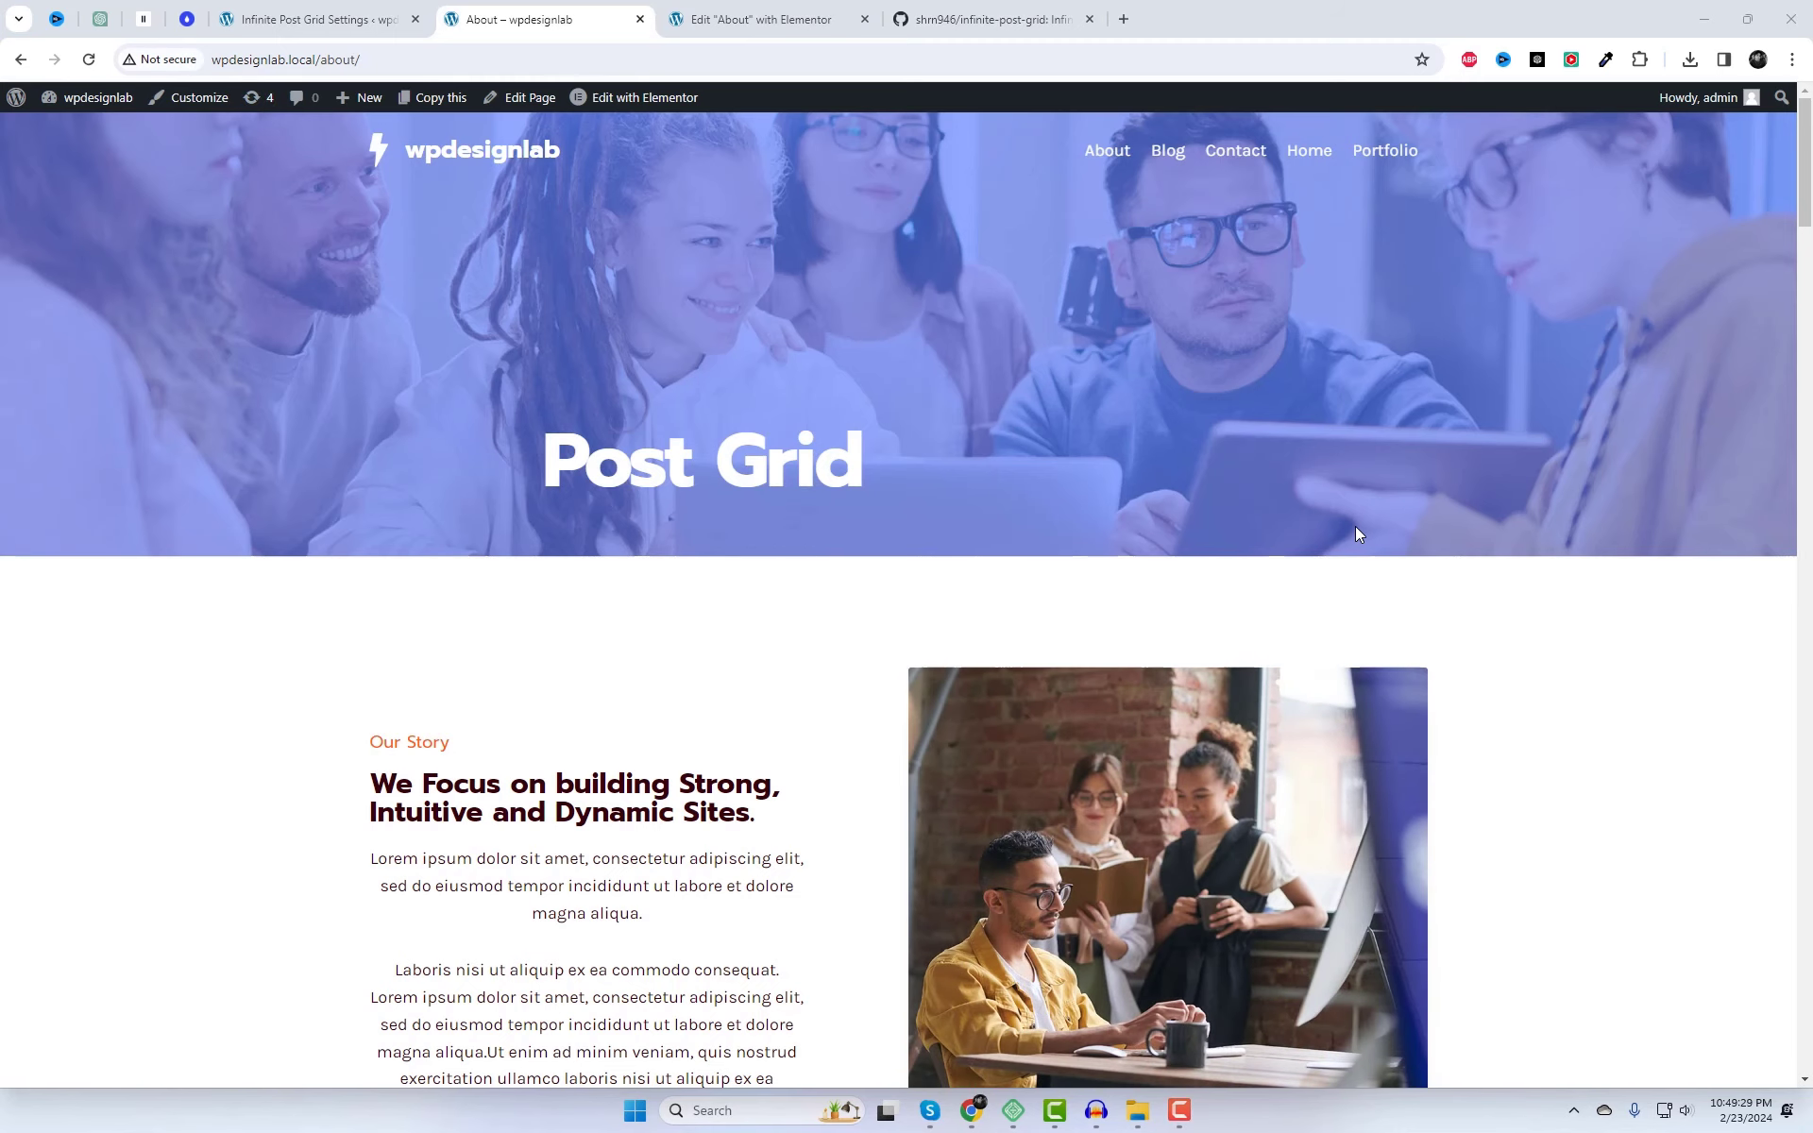
scroll(676, 539, down, 3)
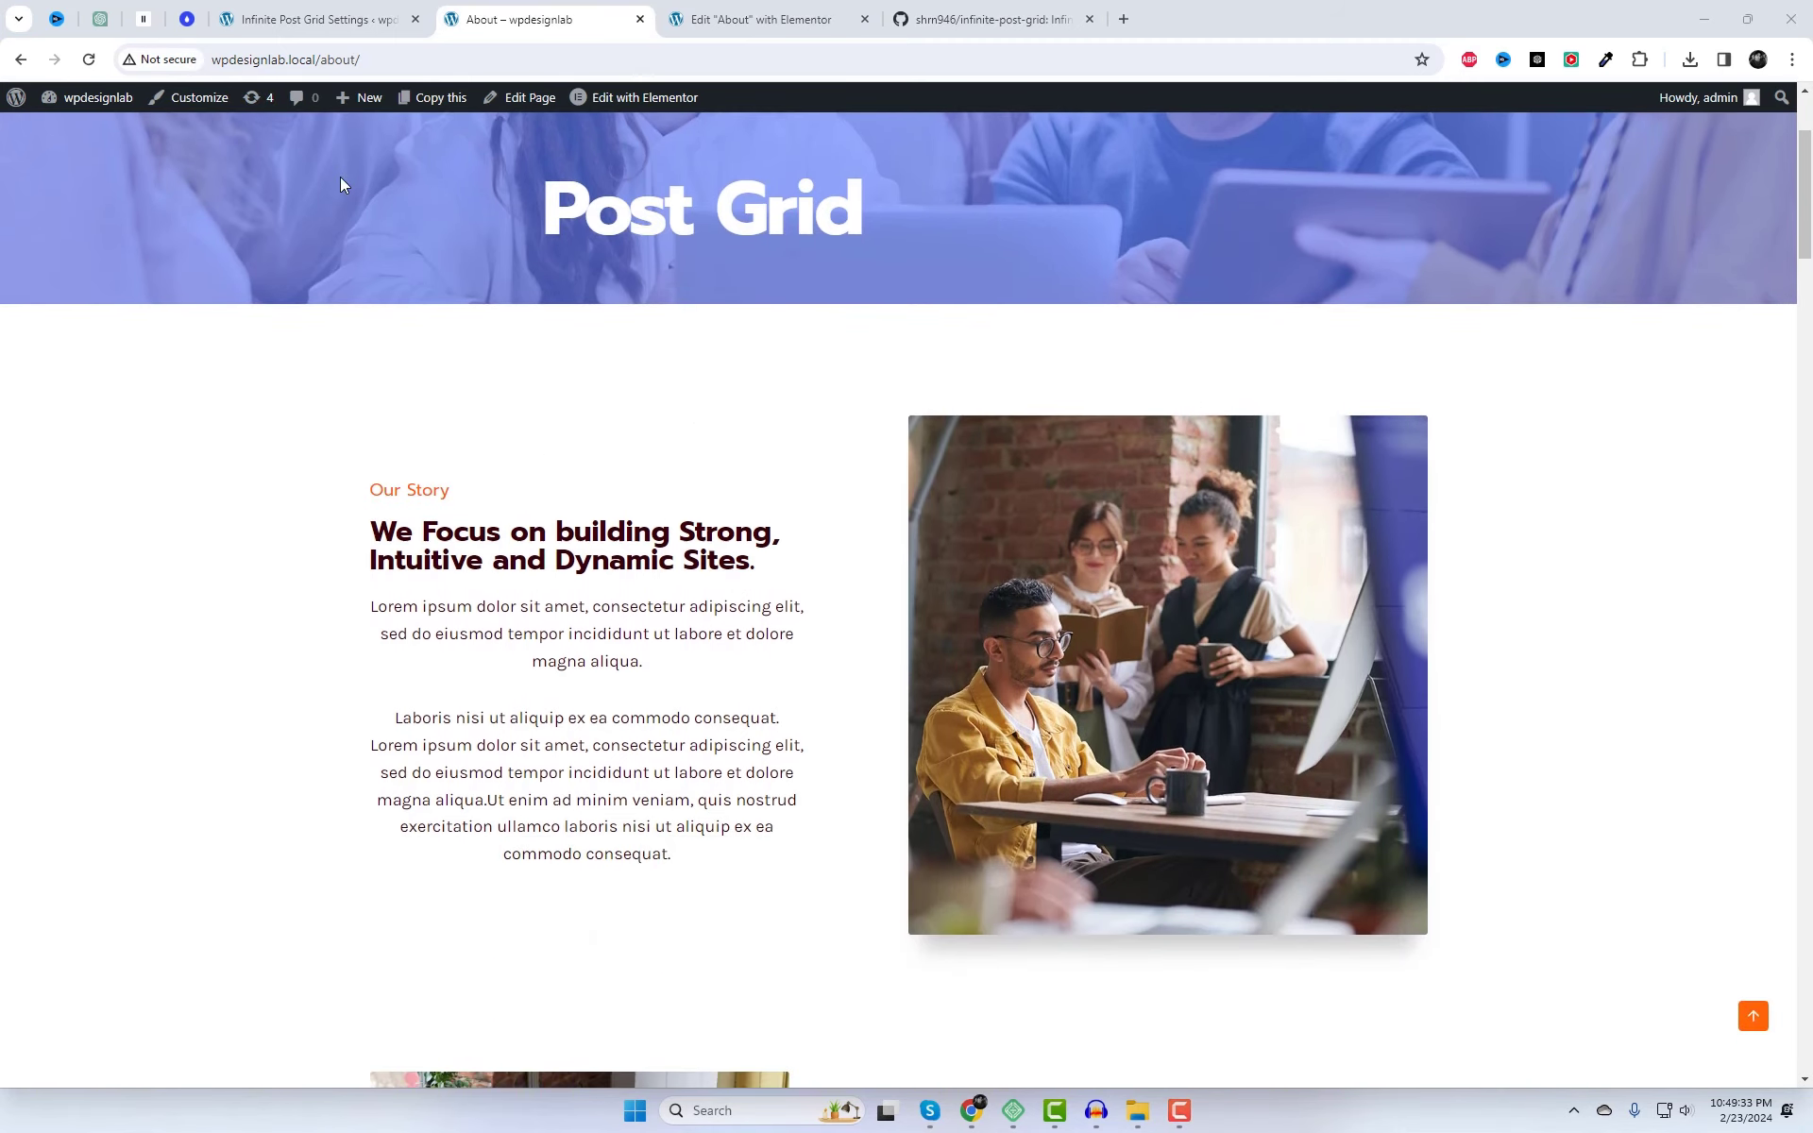
- Copy the [post_grid] shortcode again from the Infinite Post Grid settings tab
click(304, 17)
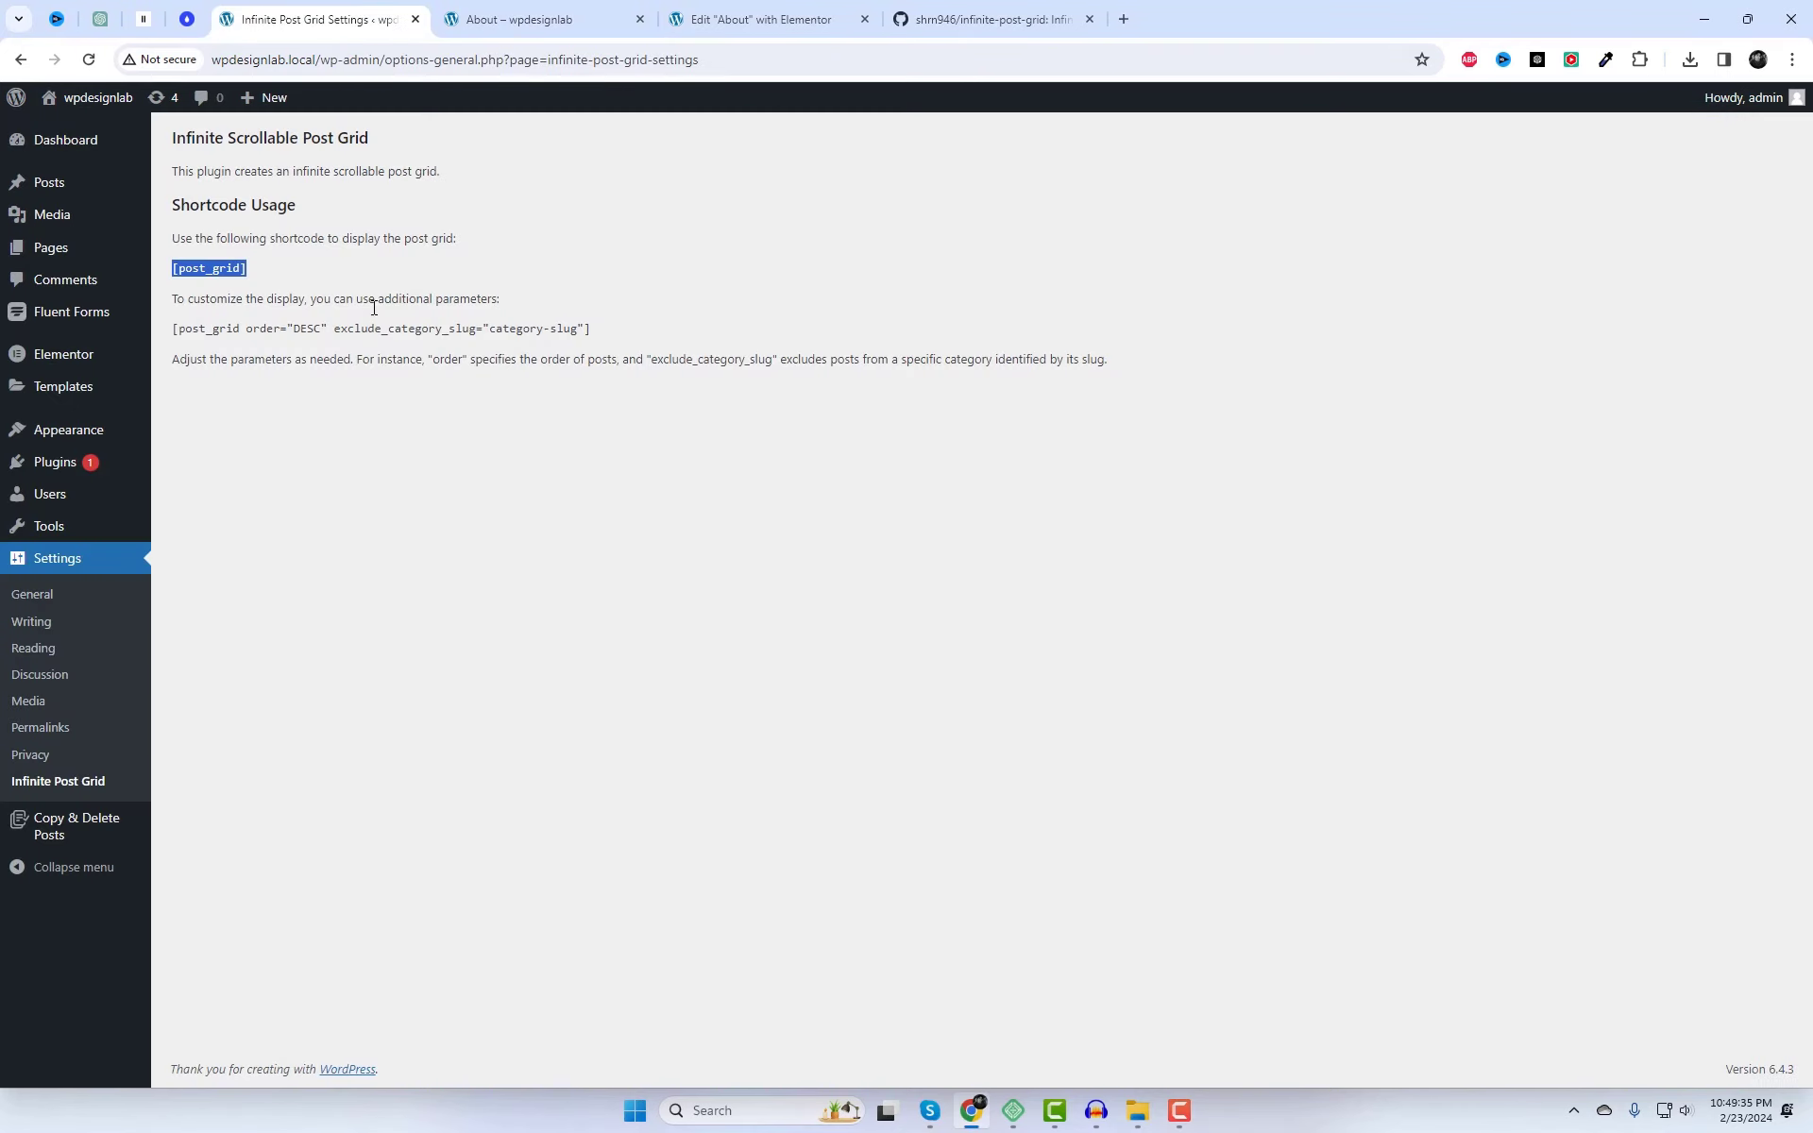
drag(253, 269, 166, 272)
right_click(198, 270)
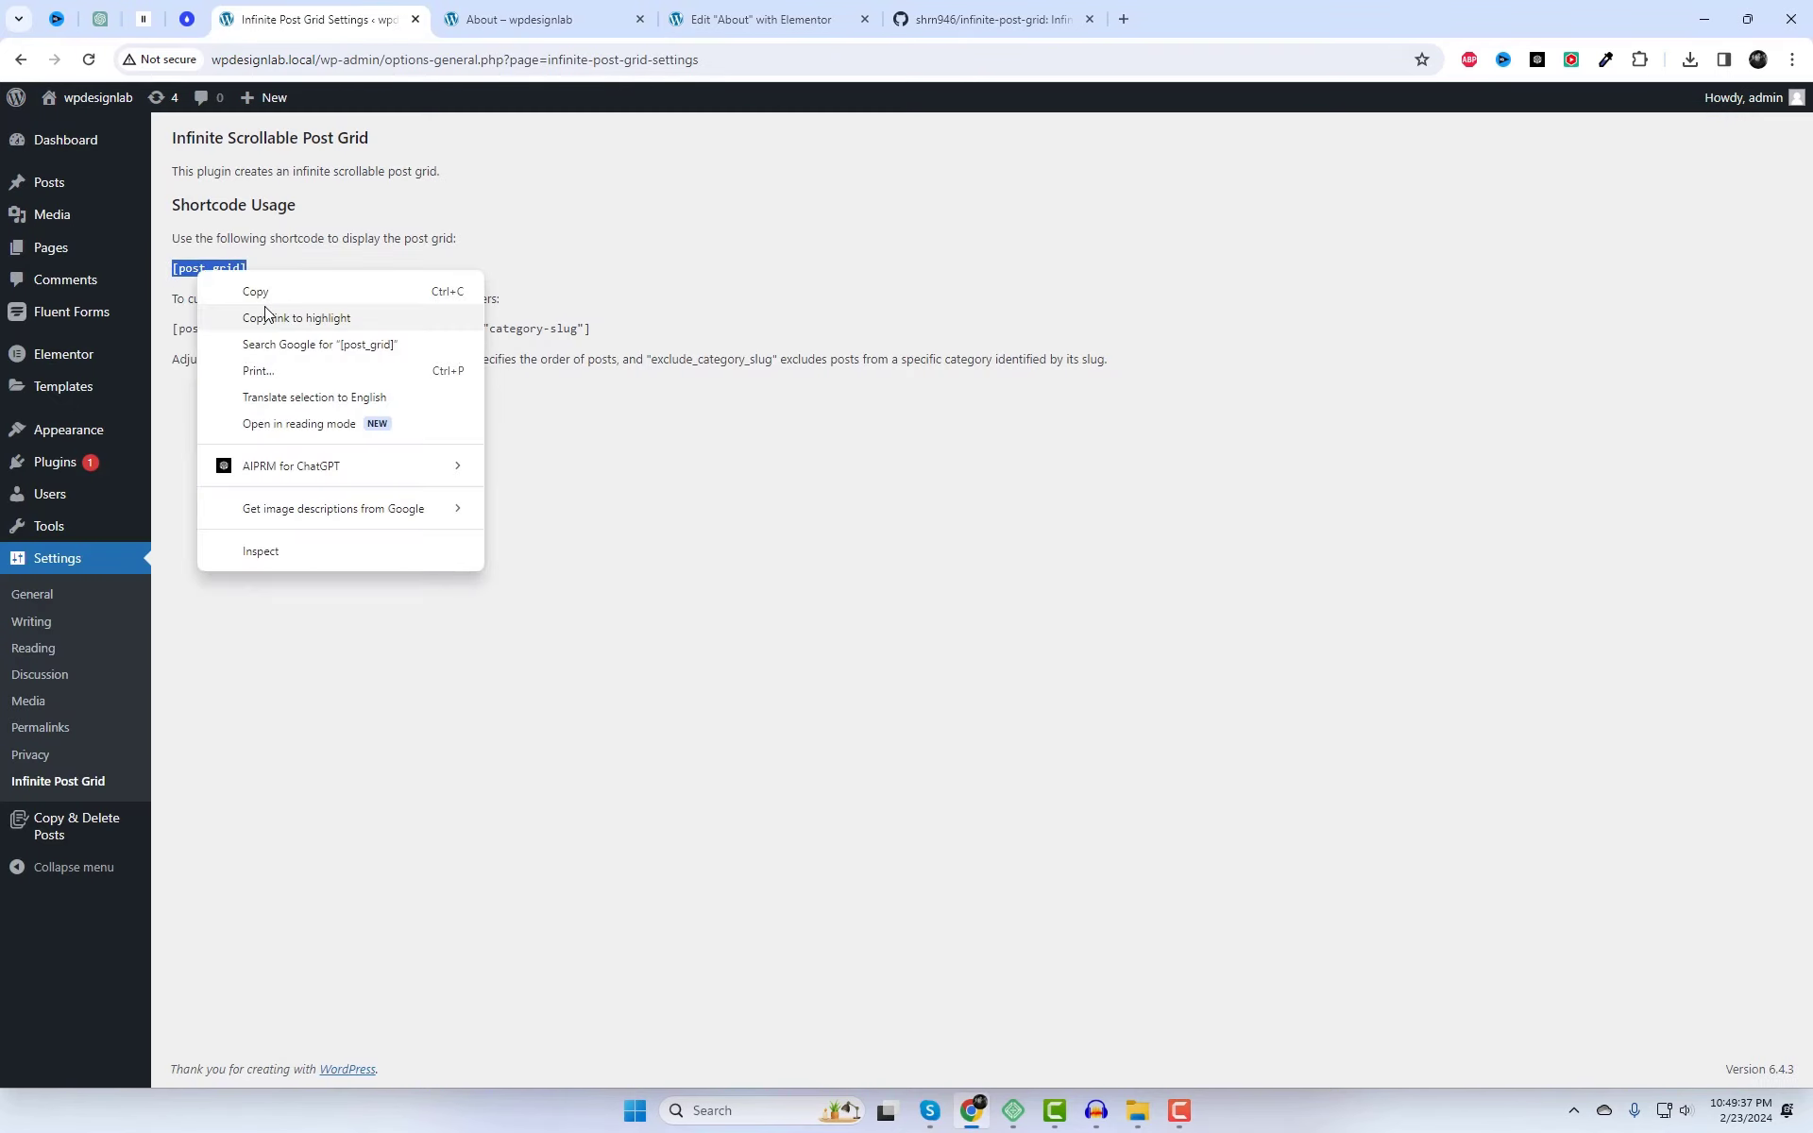
click(271, 295)
- Add a single-column container above Our Story with a Shortcode widget holding [post_grid]
click(754, 13)
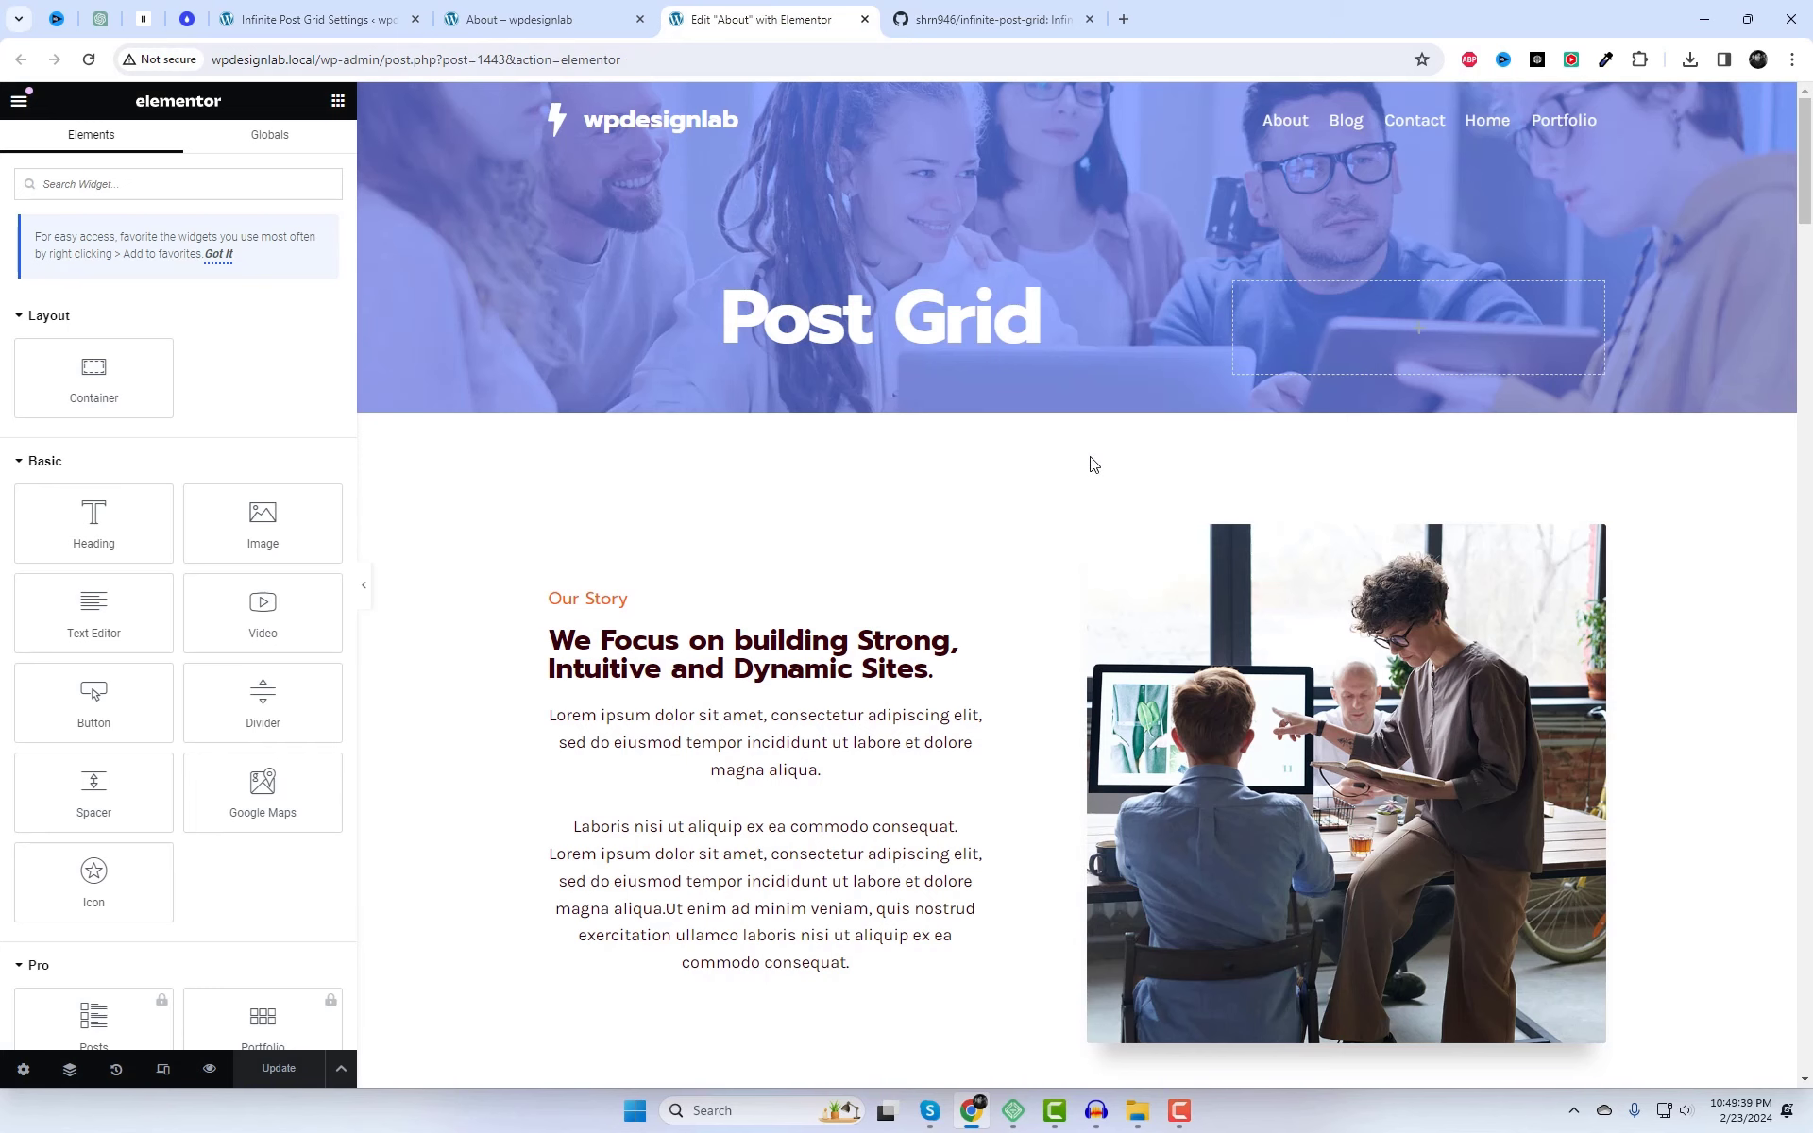
click(1051, 489)
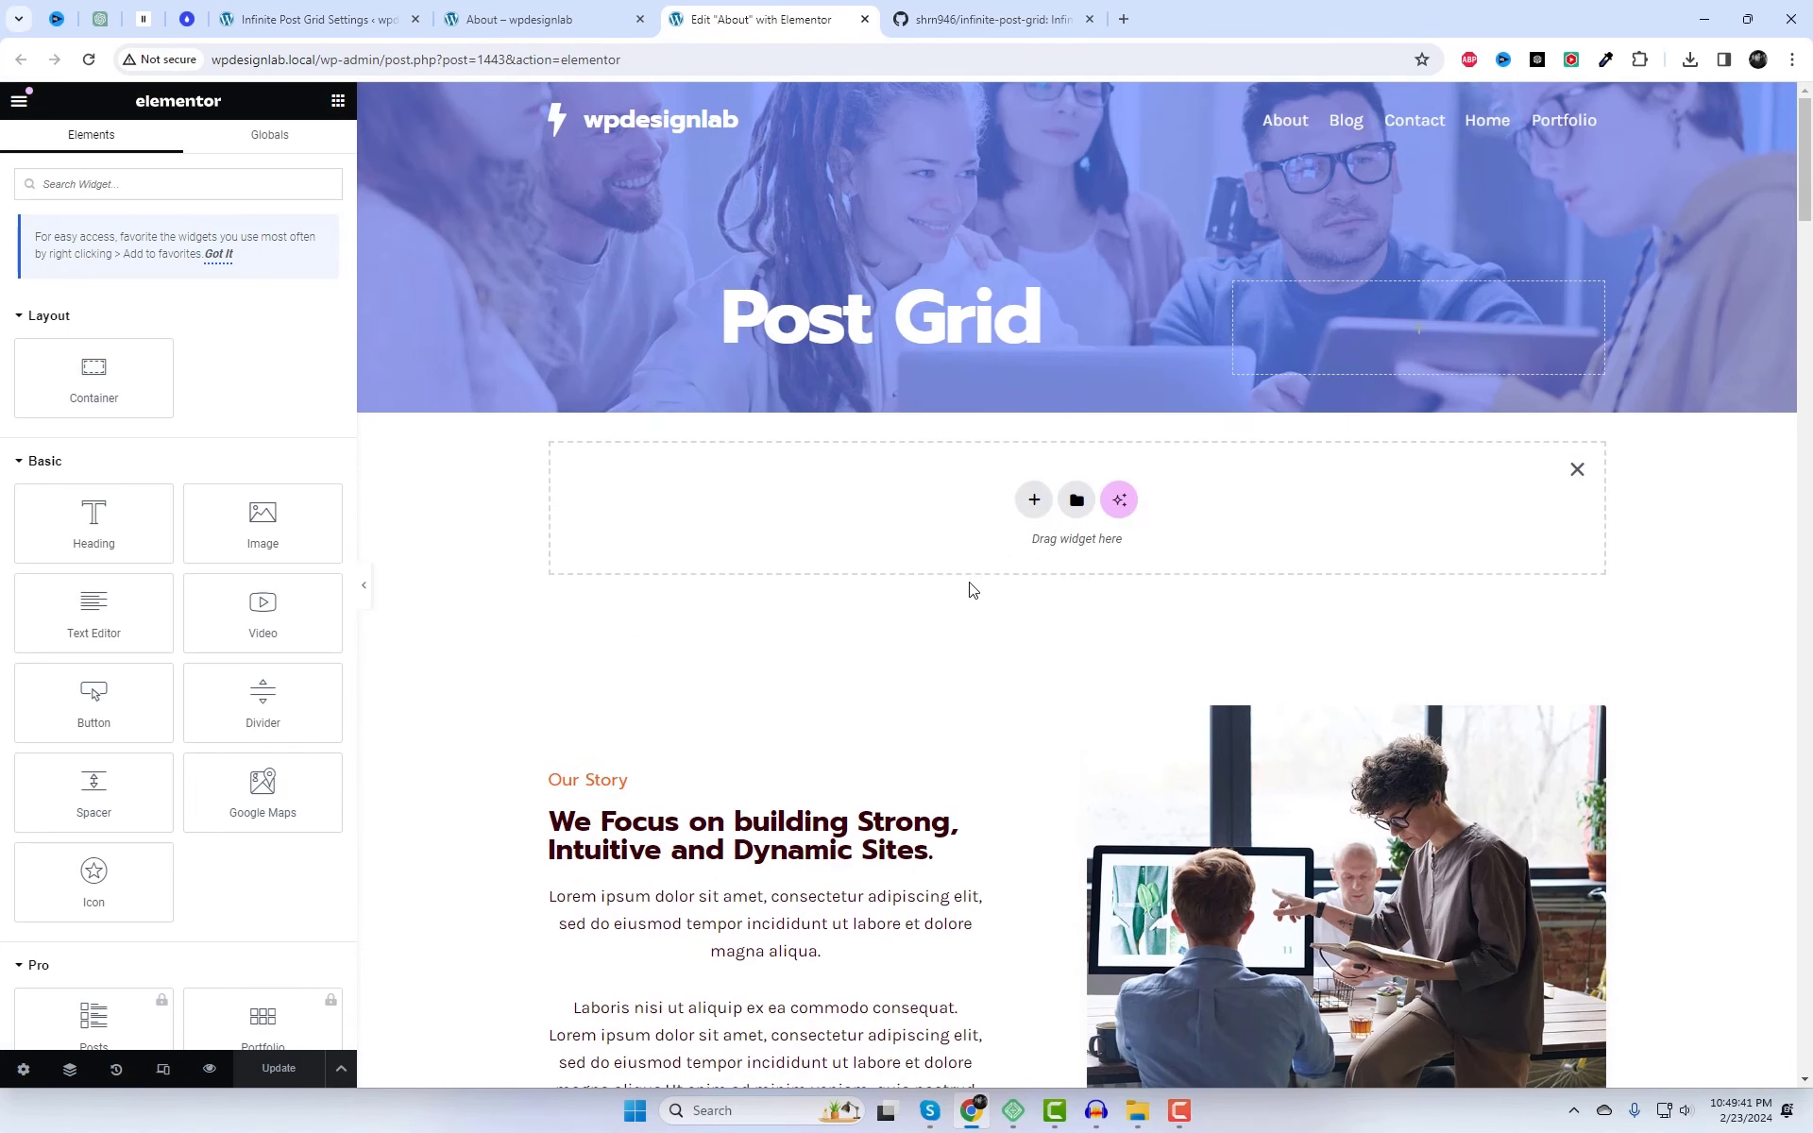
click(1032, 497)
click(818, 542)
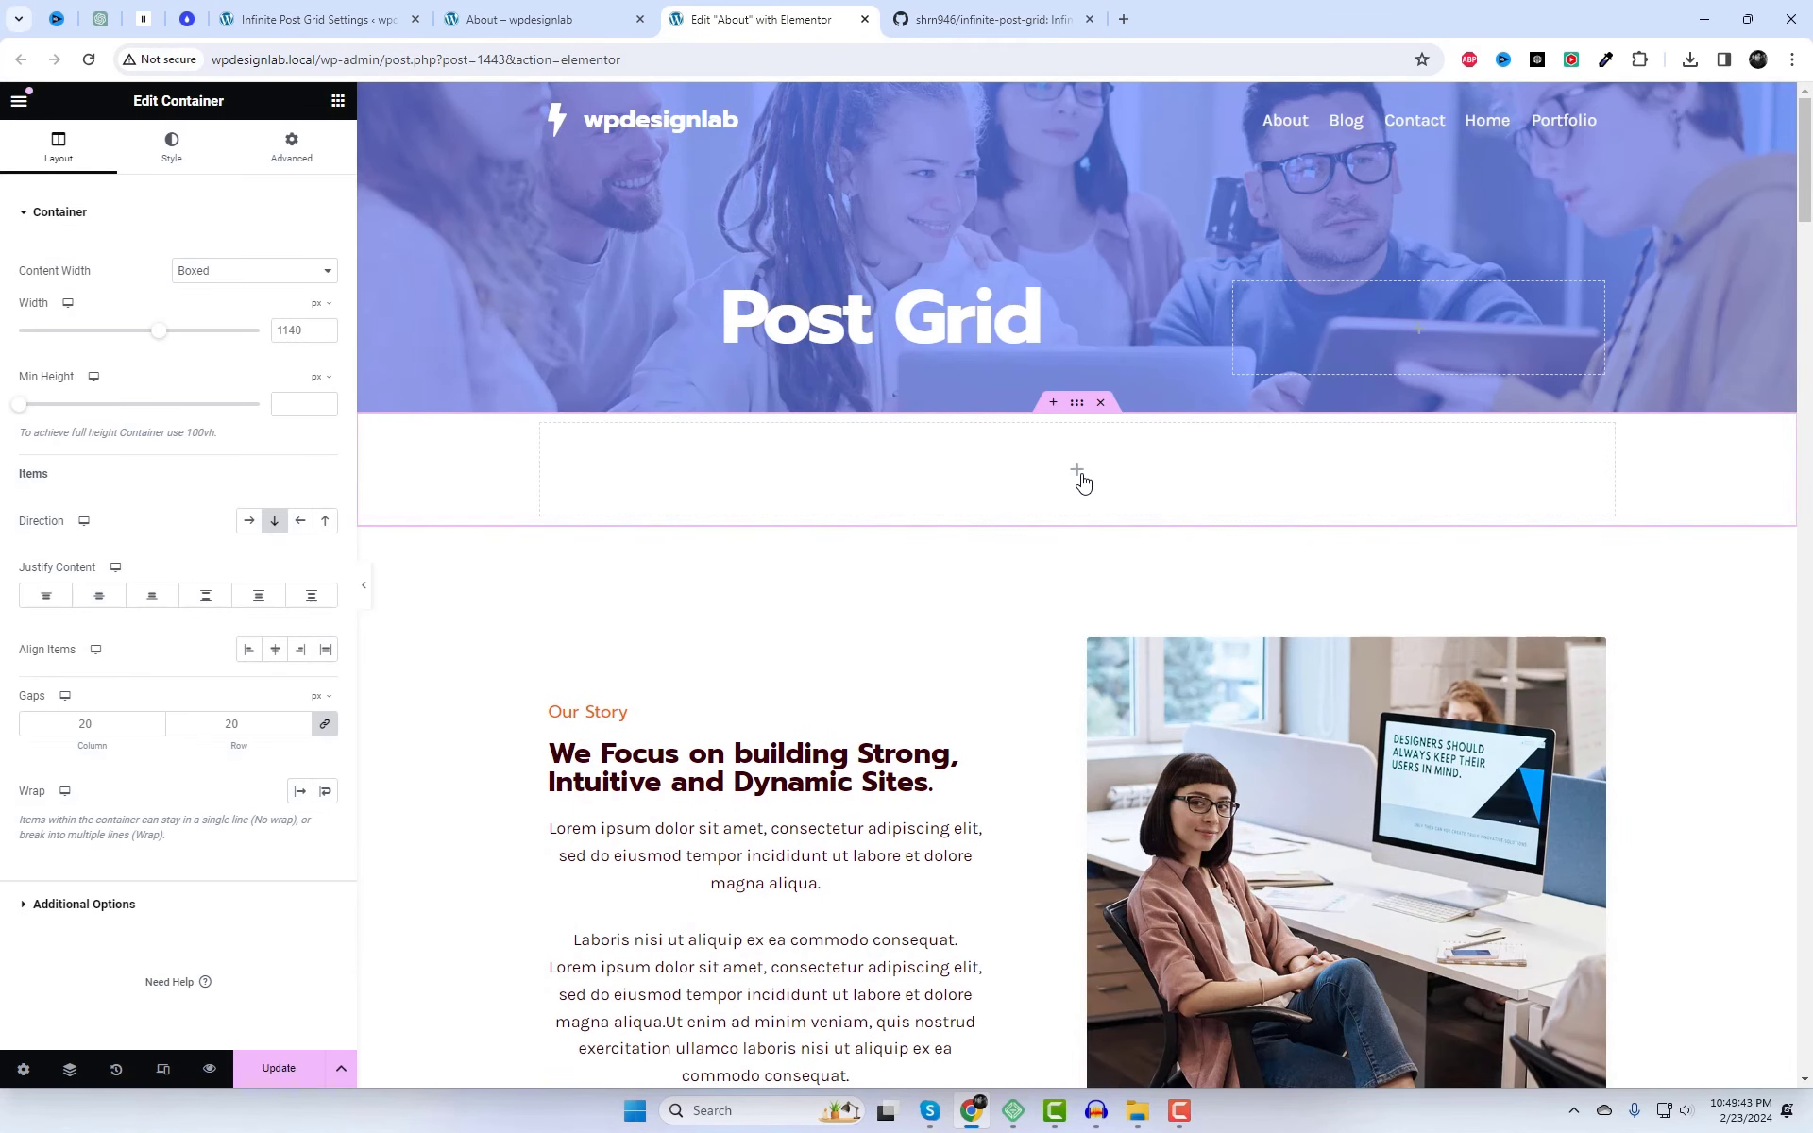
click(1082, 478)
text(shor)
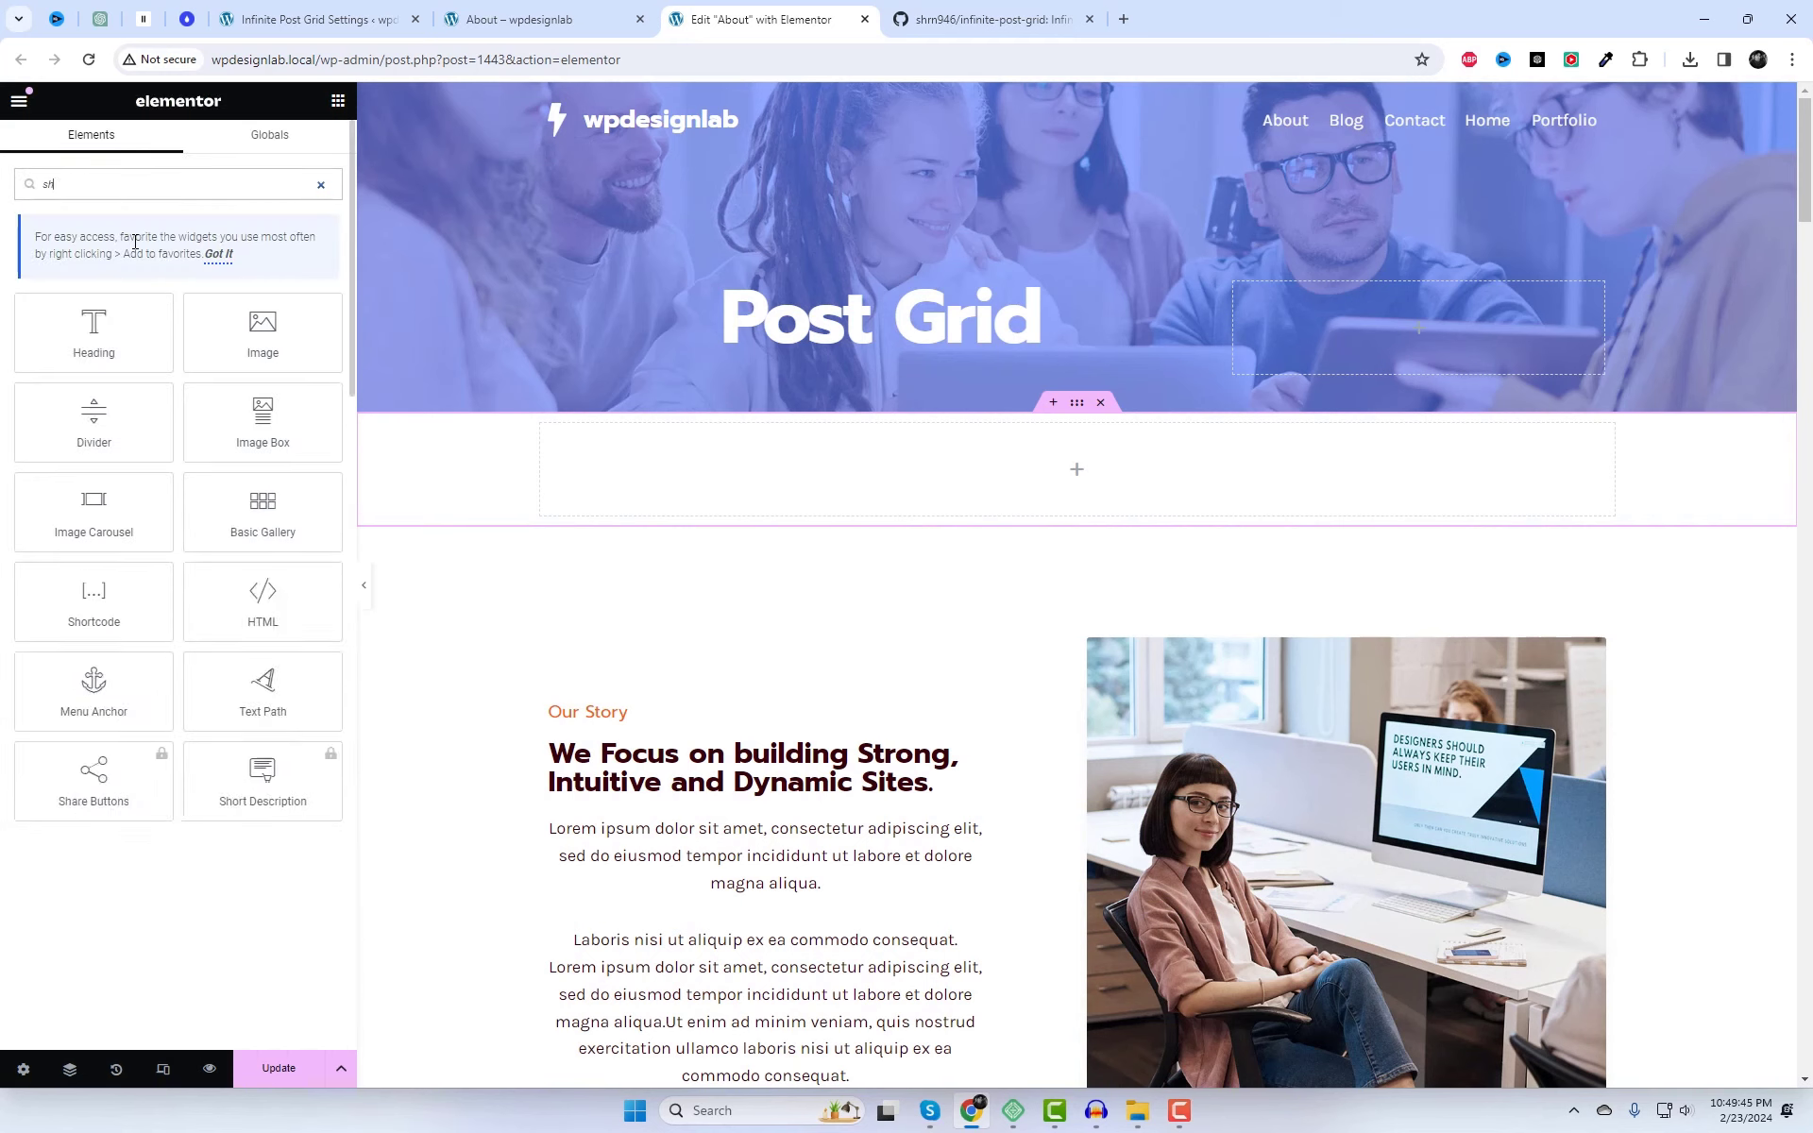
drag(100, 325, 806, 464)
click(215, 336)
key(ctrl+v)
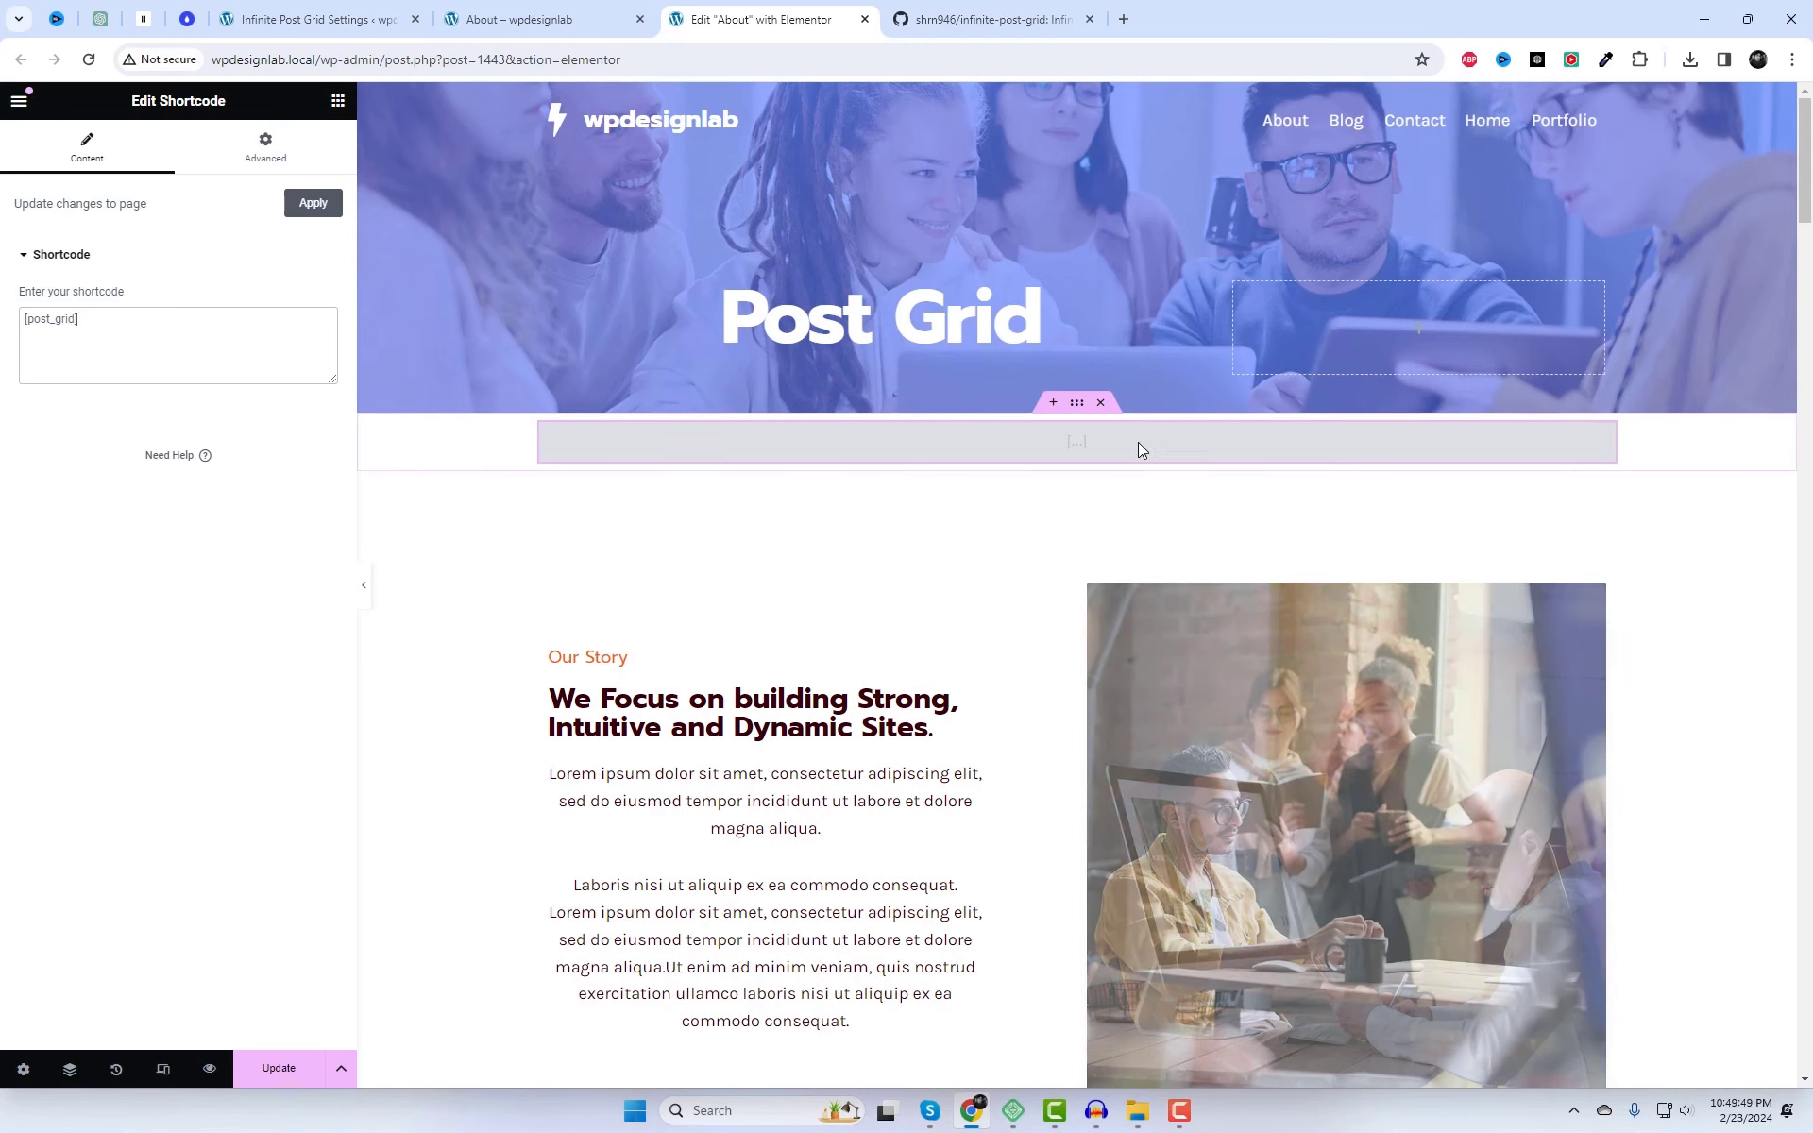
- Set the container width to 1260 and top margin to 30, then preview the page
click(1078, 406)
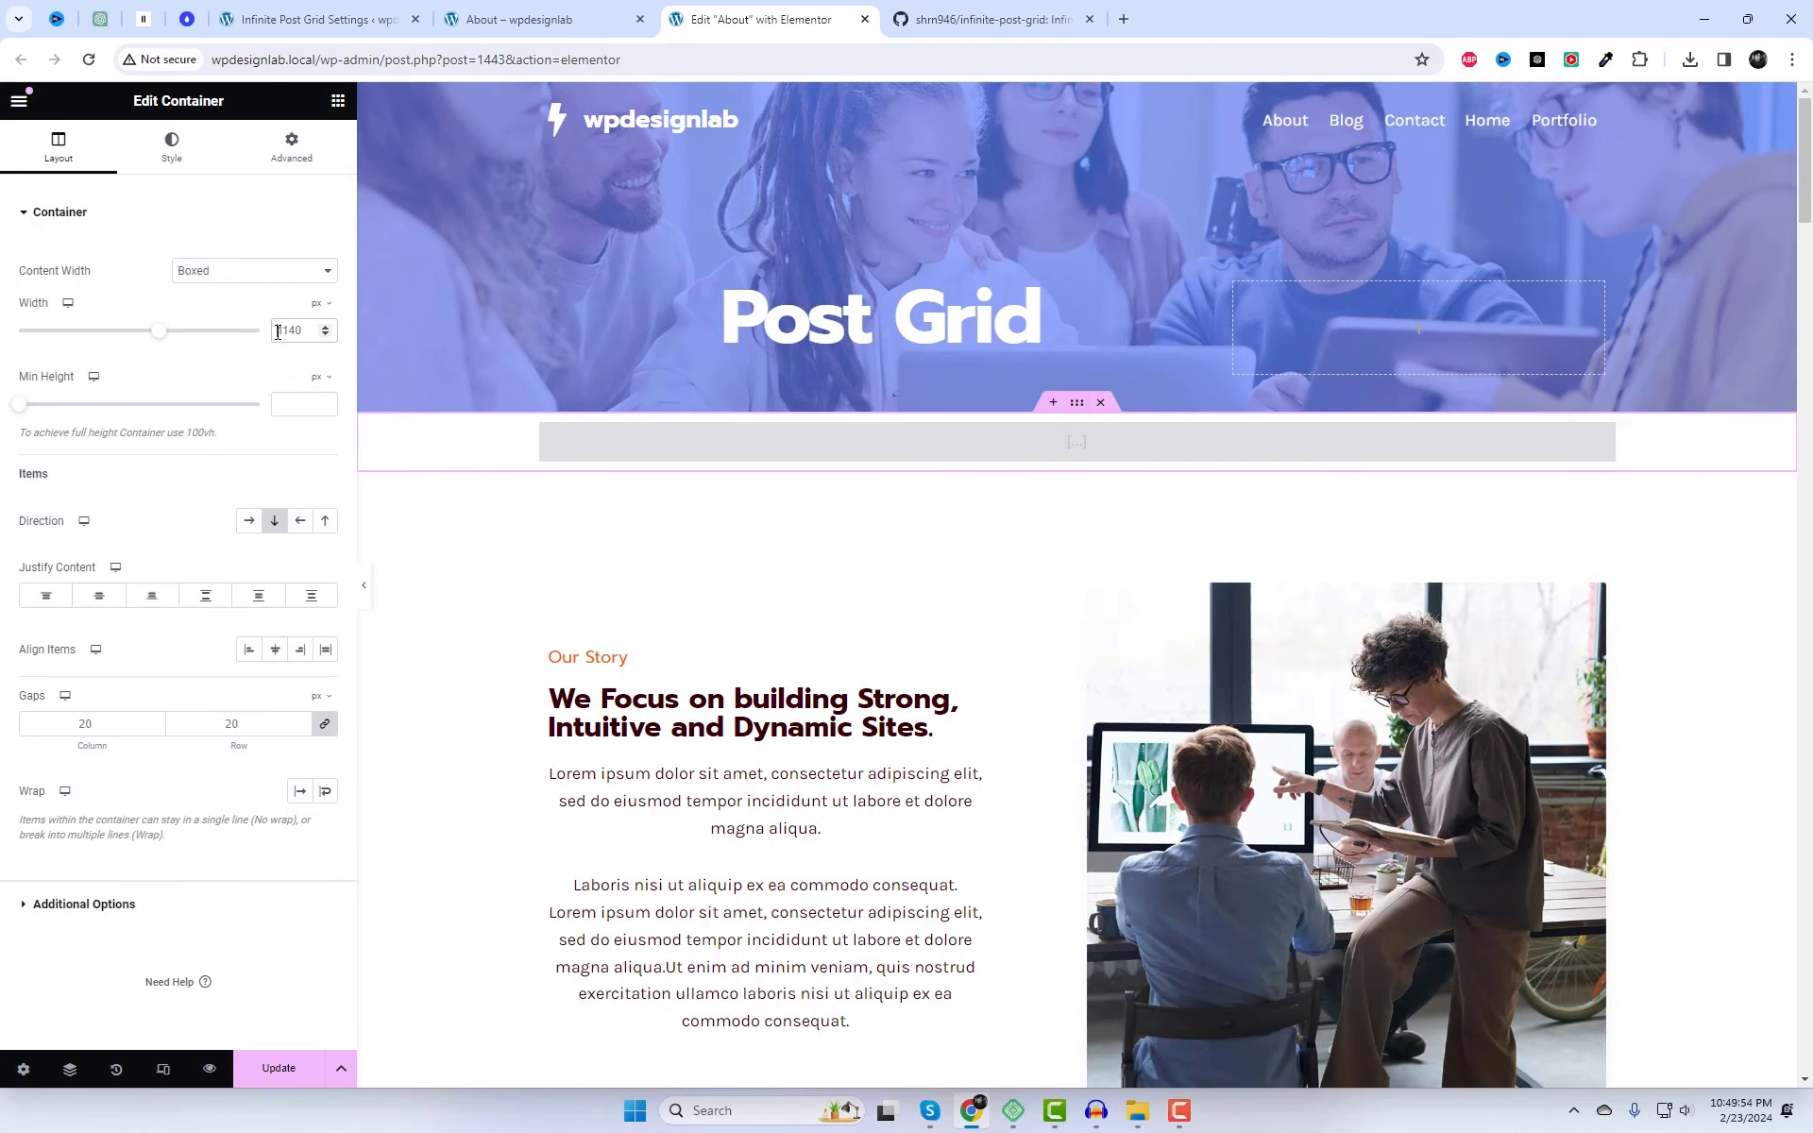
double_click(288, 331)
text(1260)
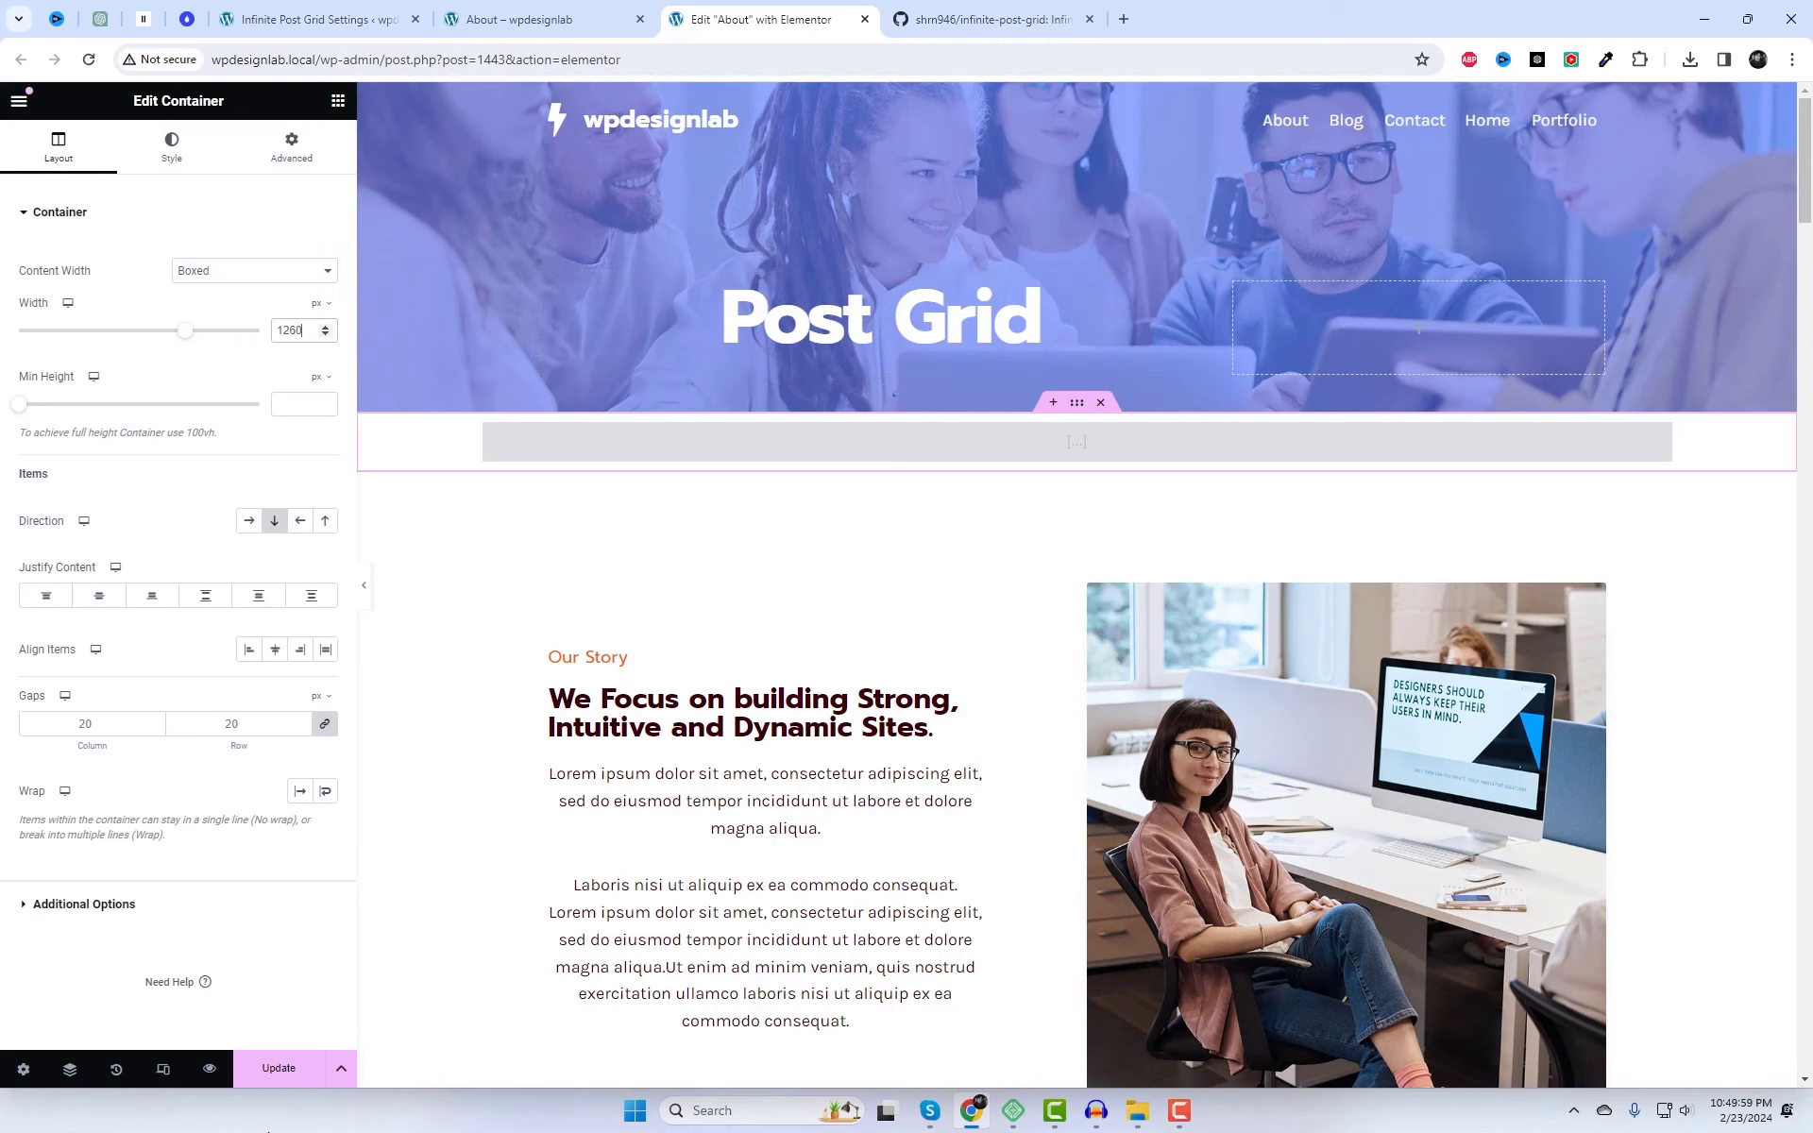
click(274, 1069)
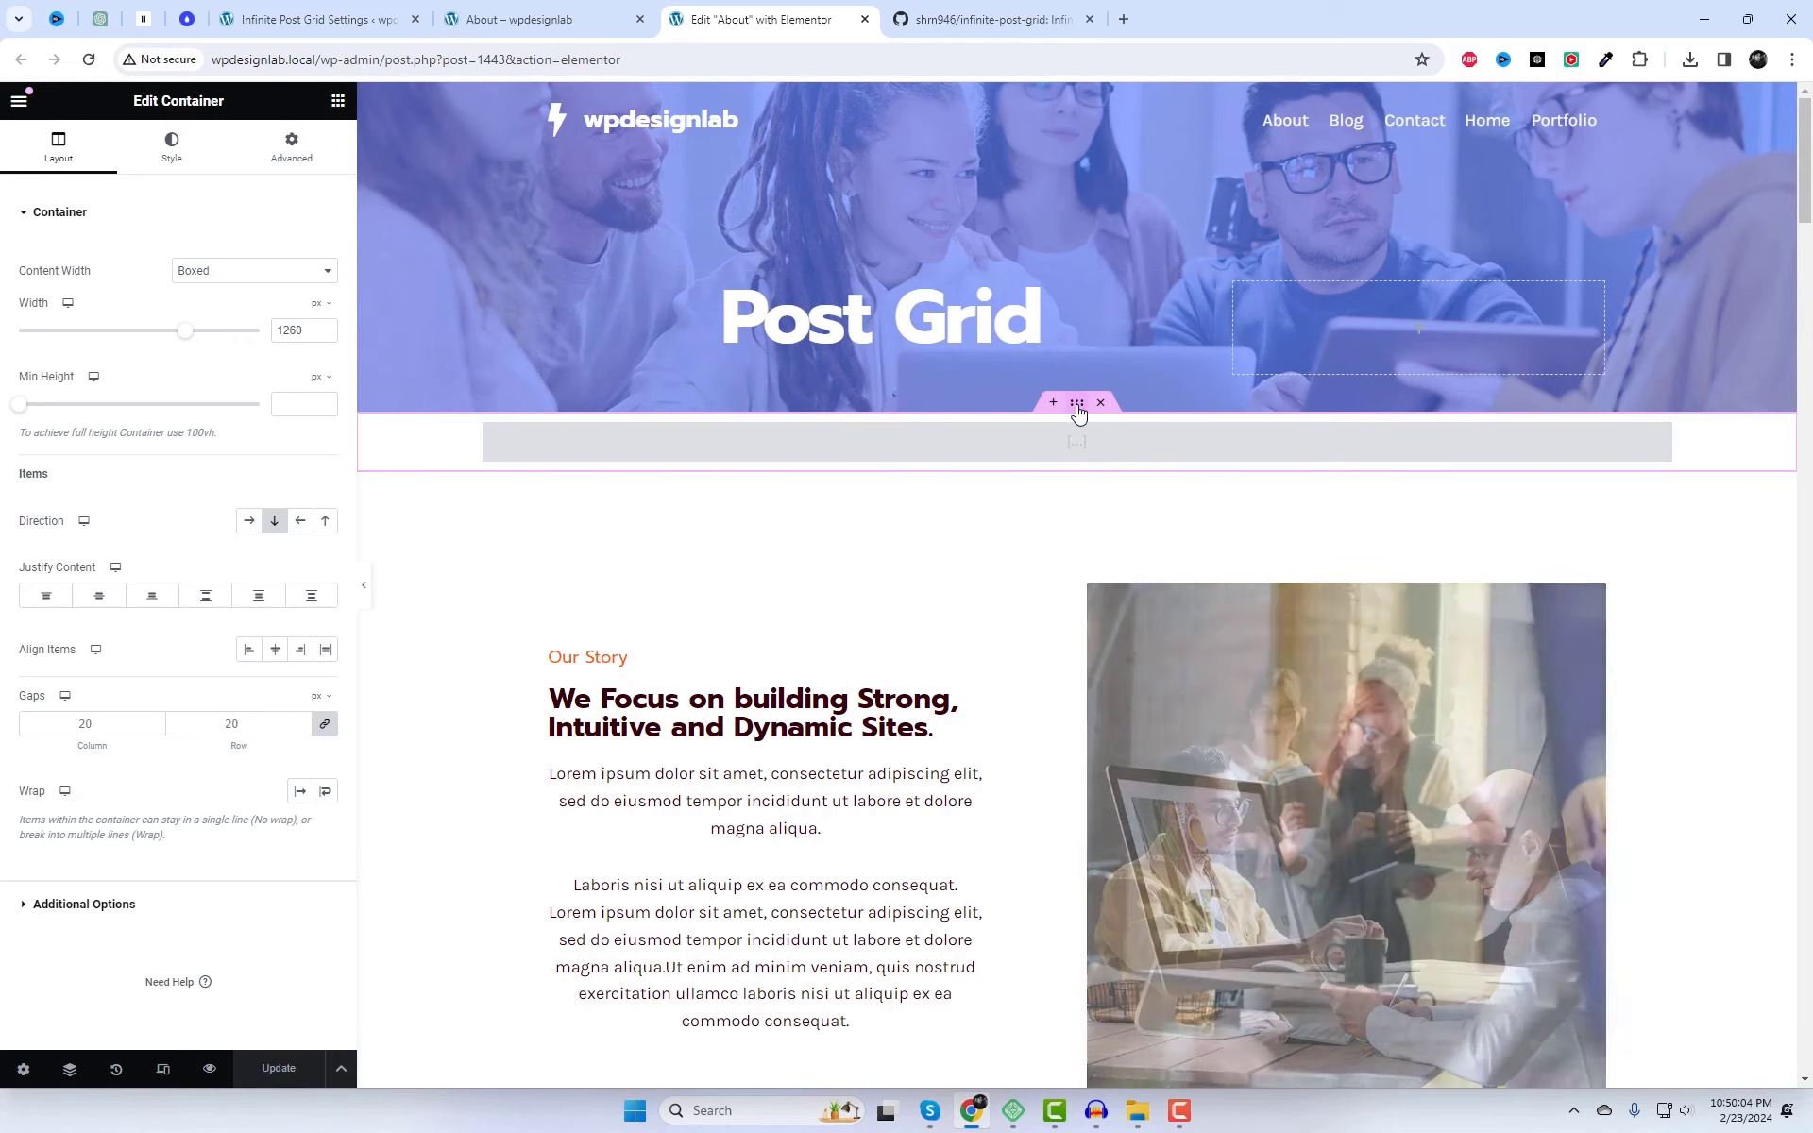
click(291, 148)
click(49, 277)
text(30)
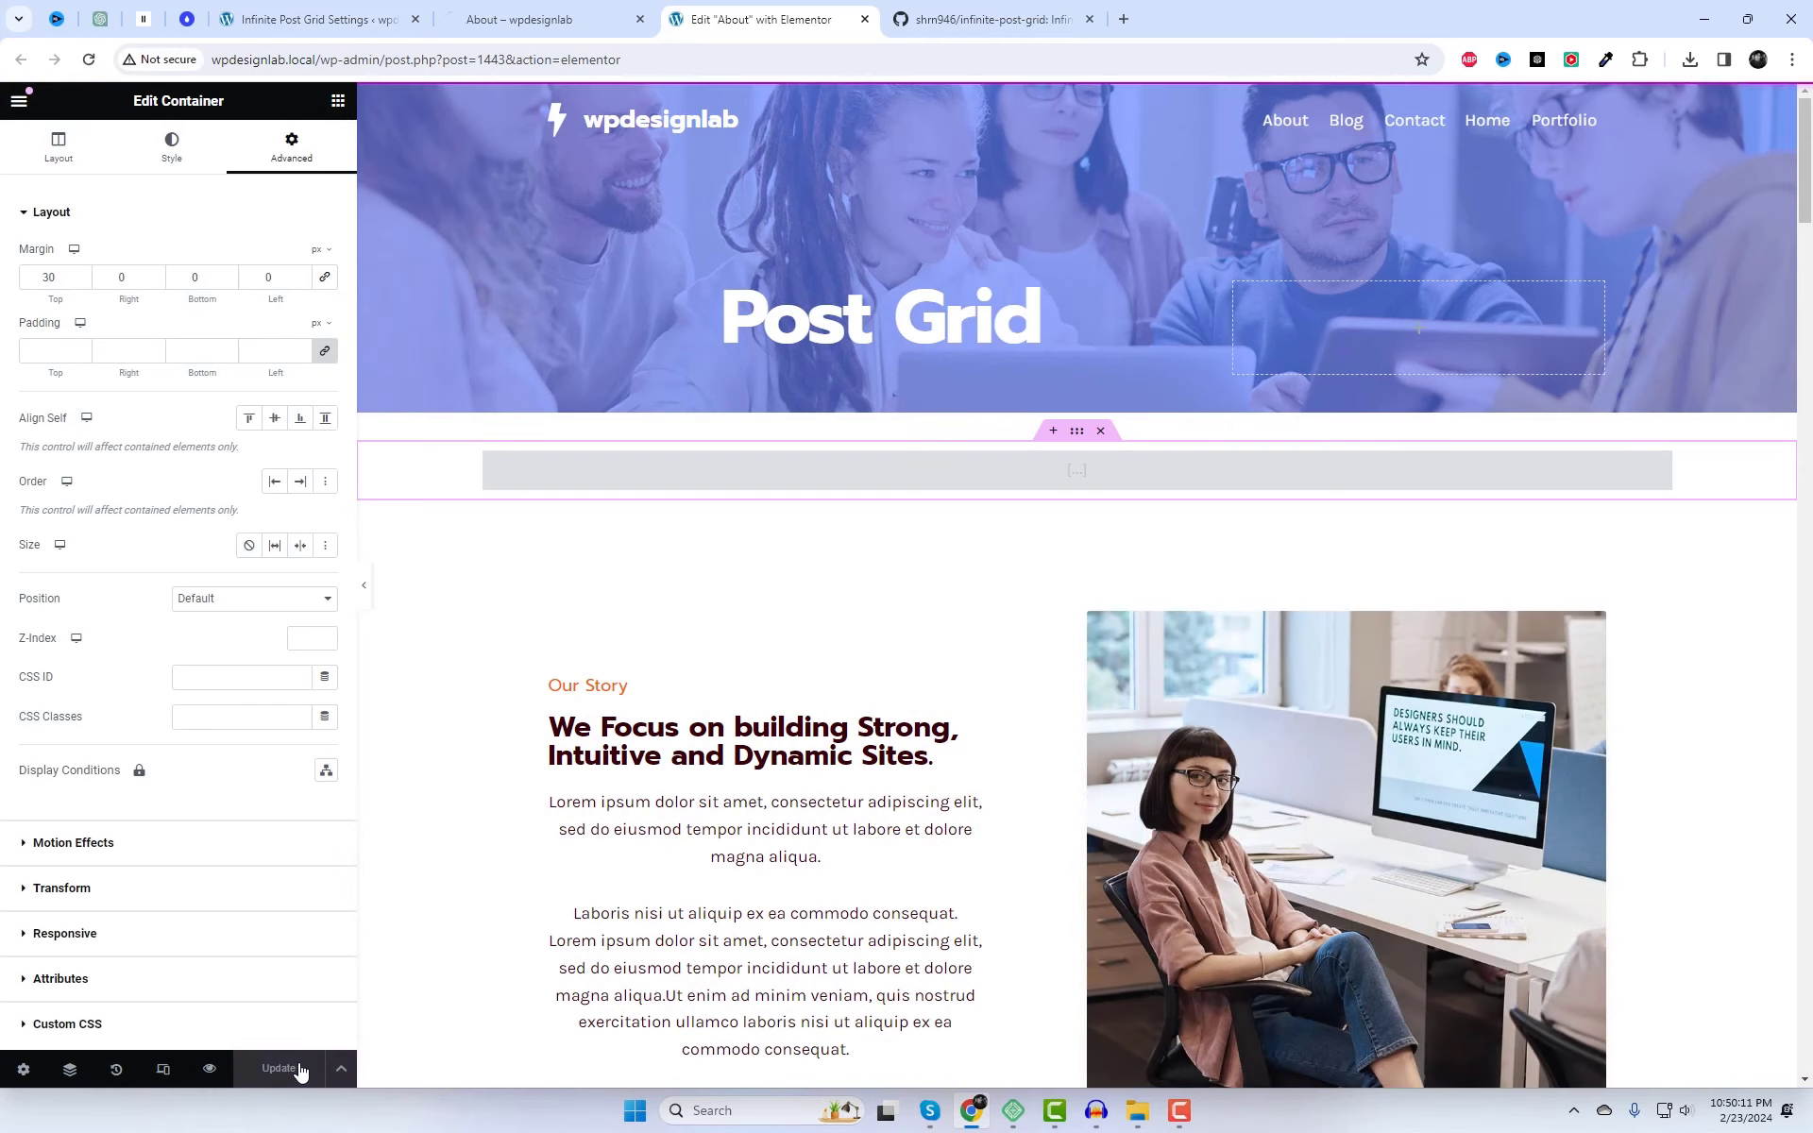
click(209, 1069)
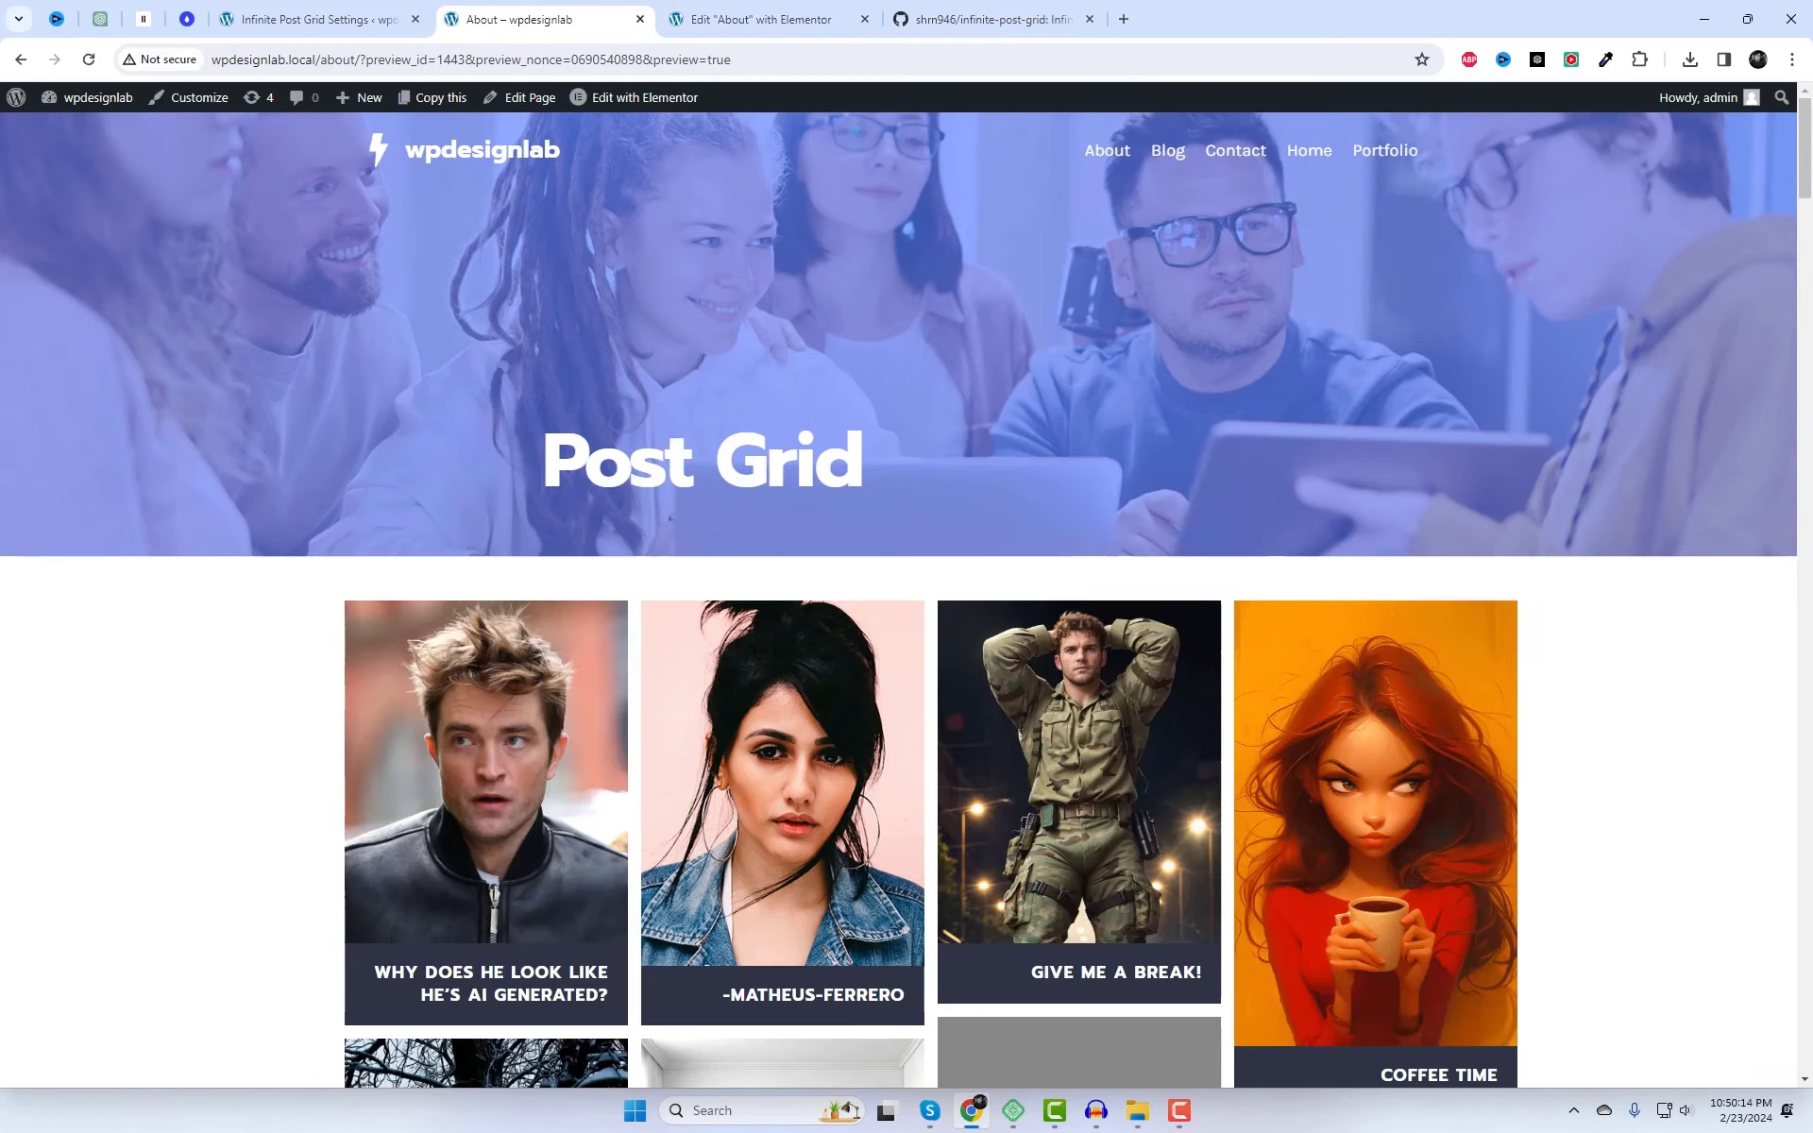
scroll(1720, 498, down, 15)
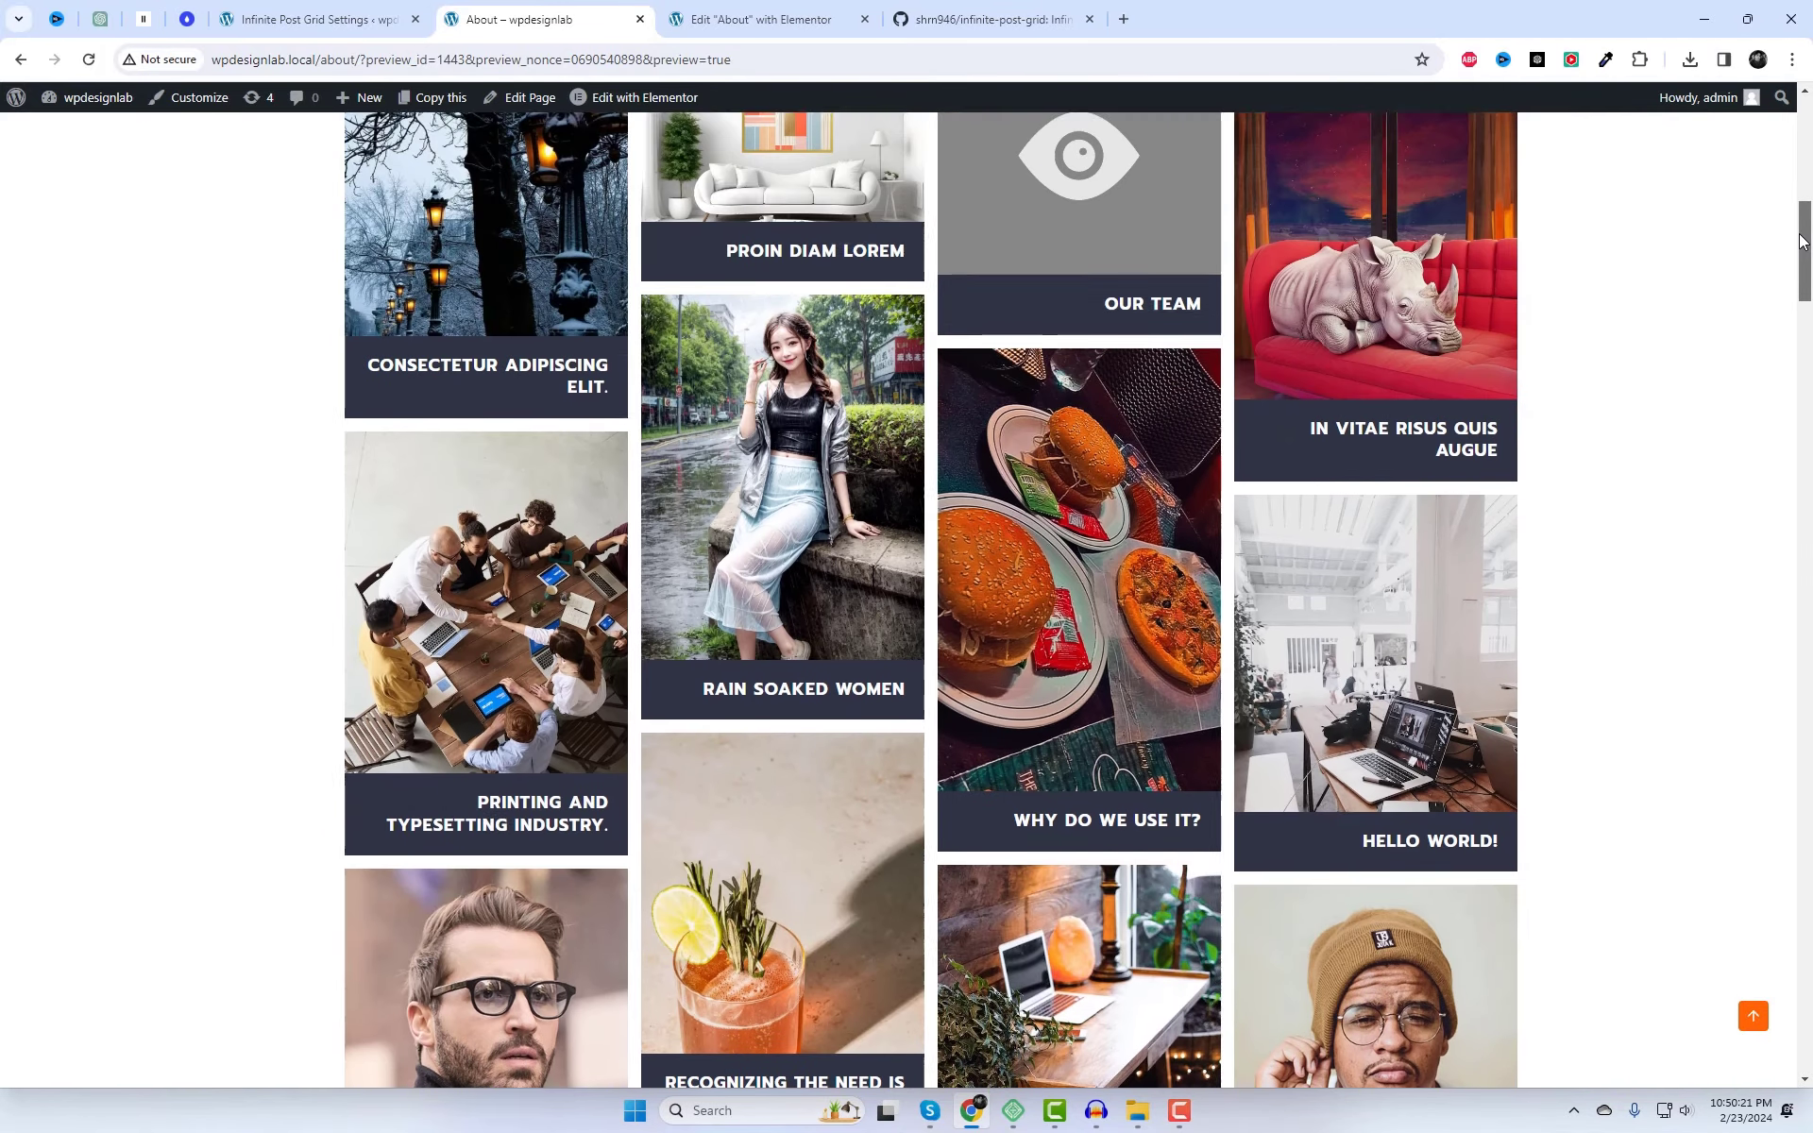
drag(1803, 236, 1803, 118)
right_click(1365, 257)
click(1407, 338)
scroll(1611, 419, down, 10)
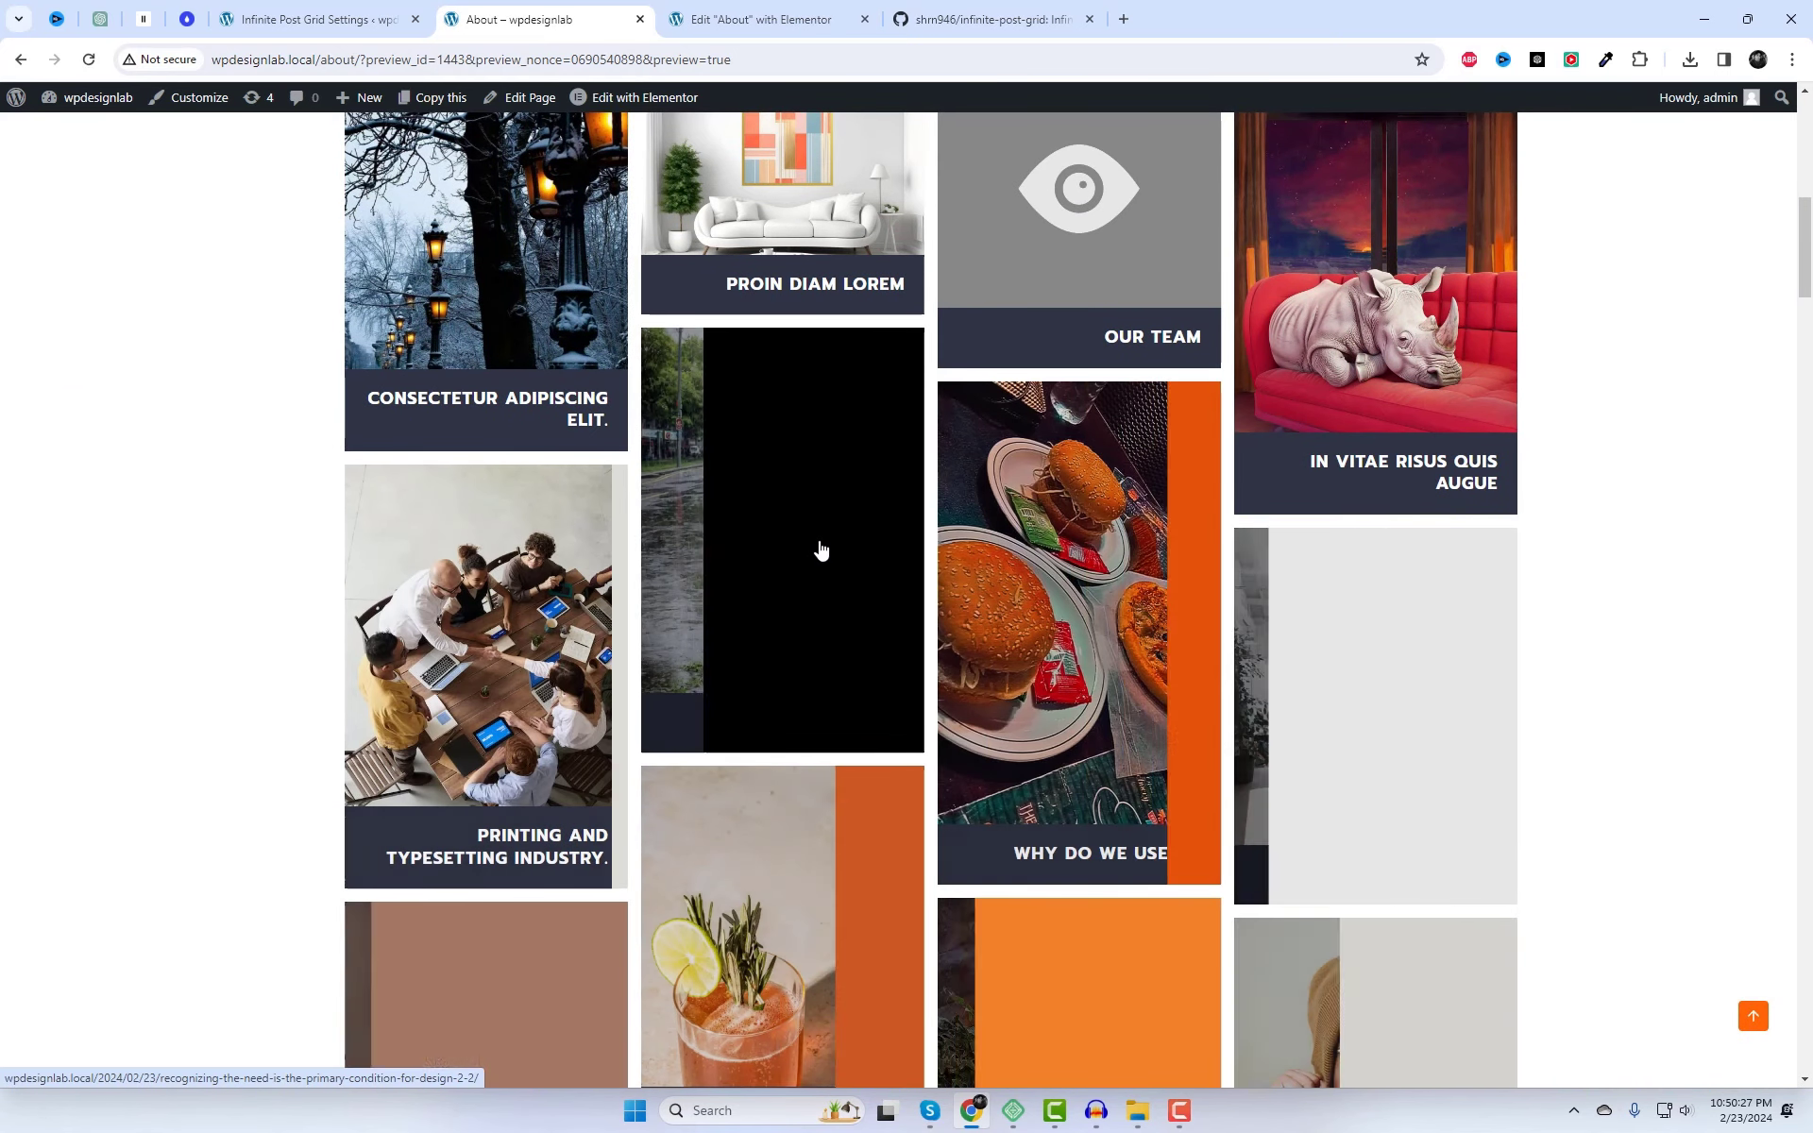
scroll(817, 550, down, 4)
scroll(1040, 595, down, 4)
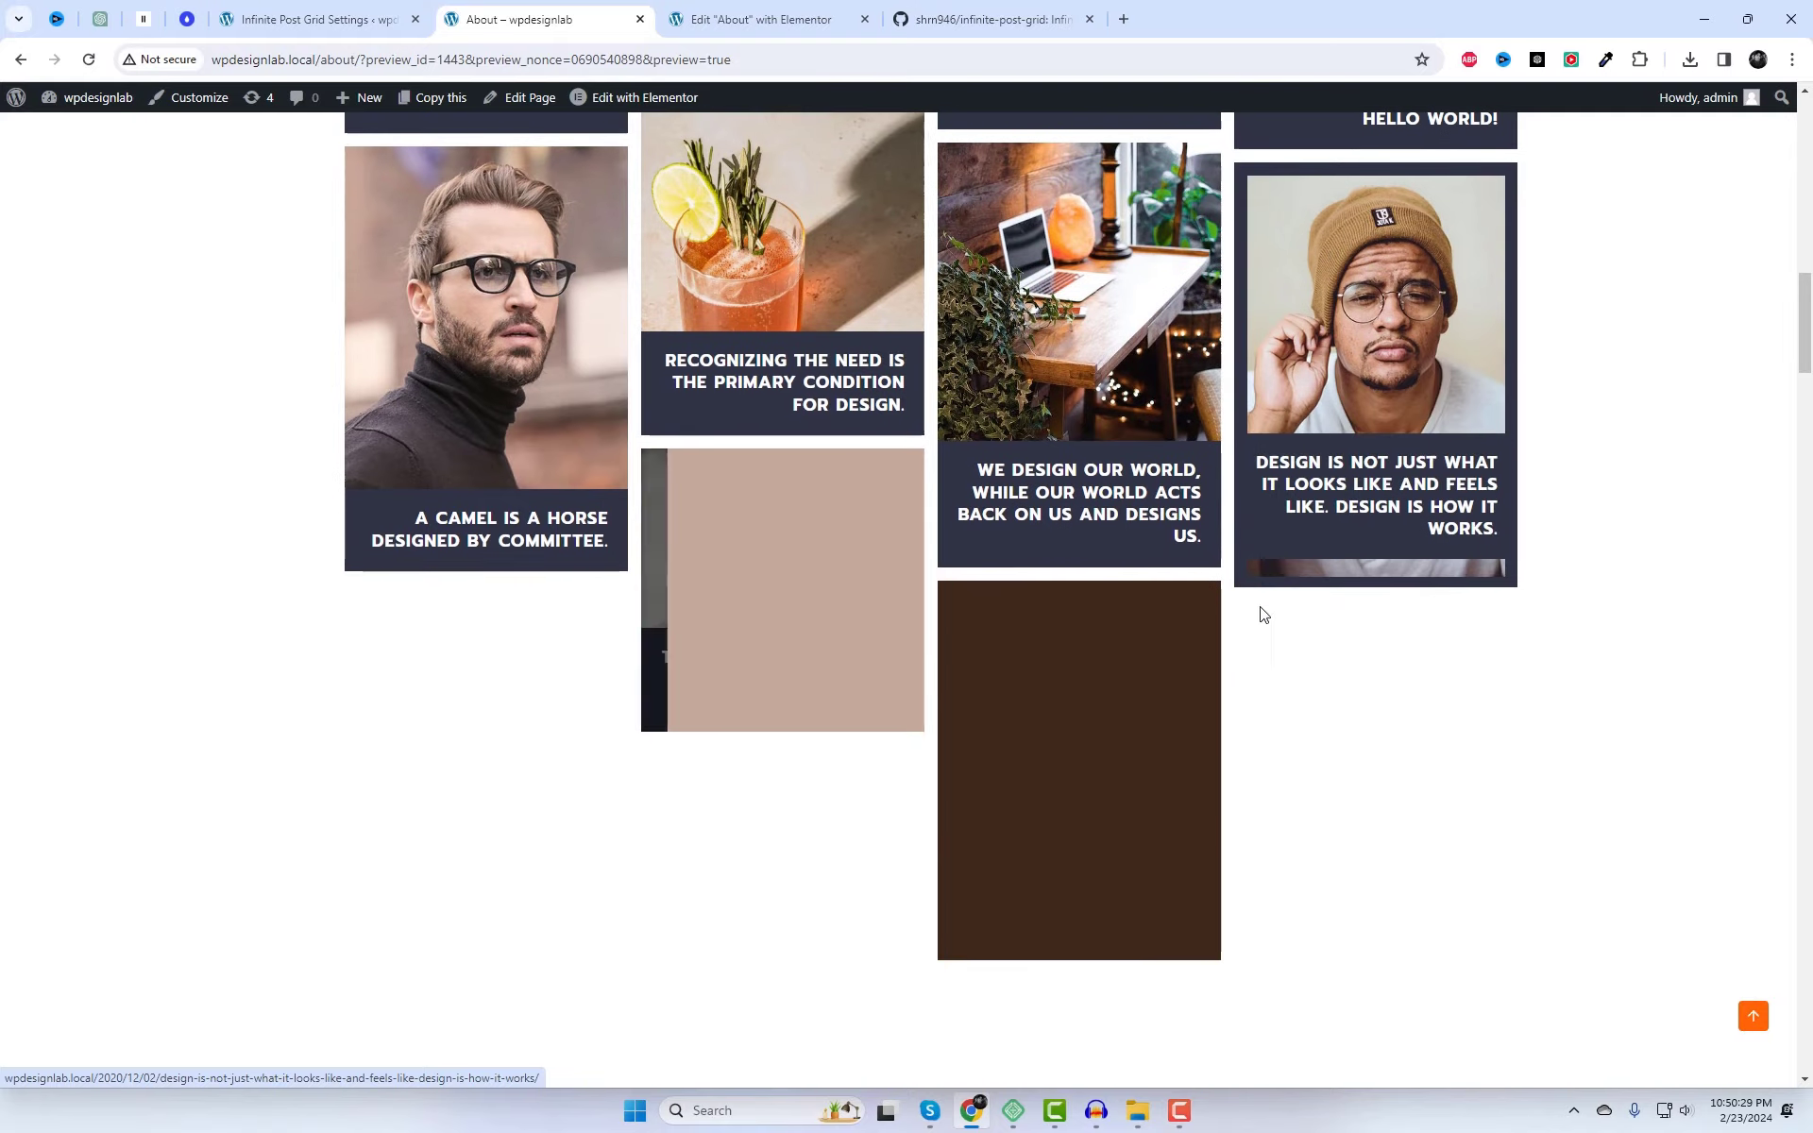
scroll(497, 469, up, 15)
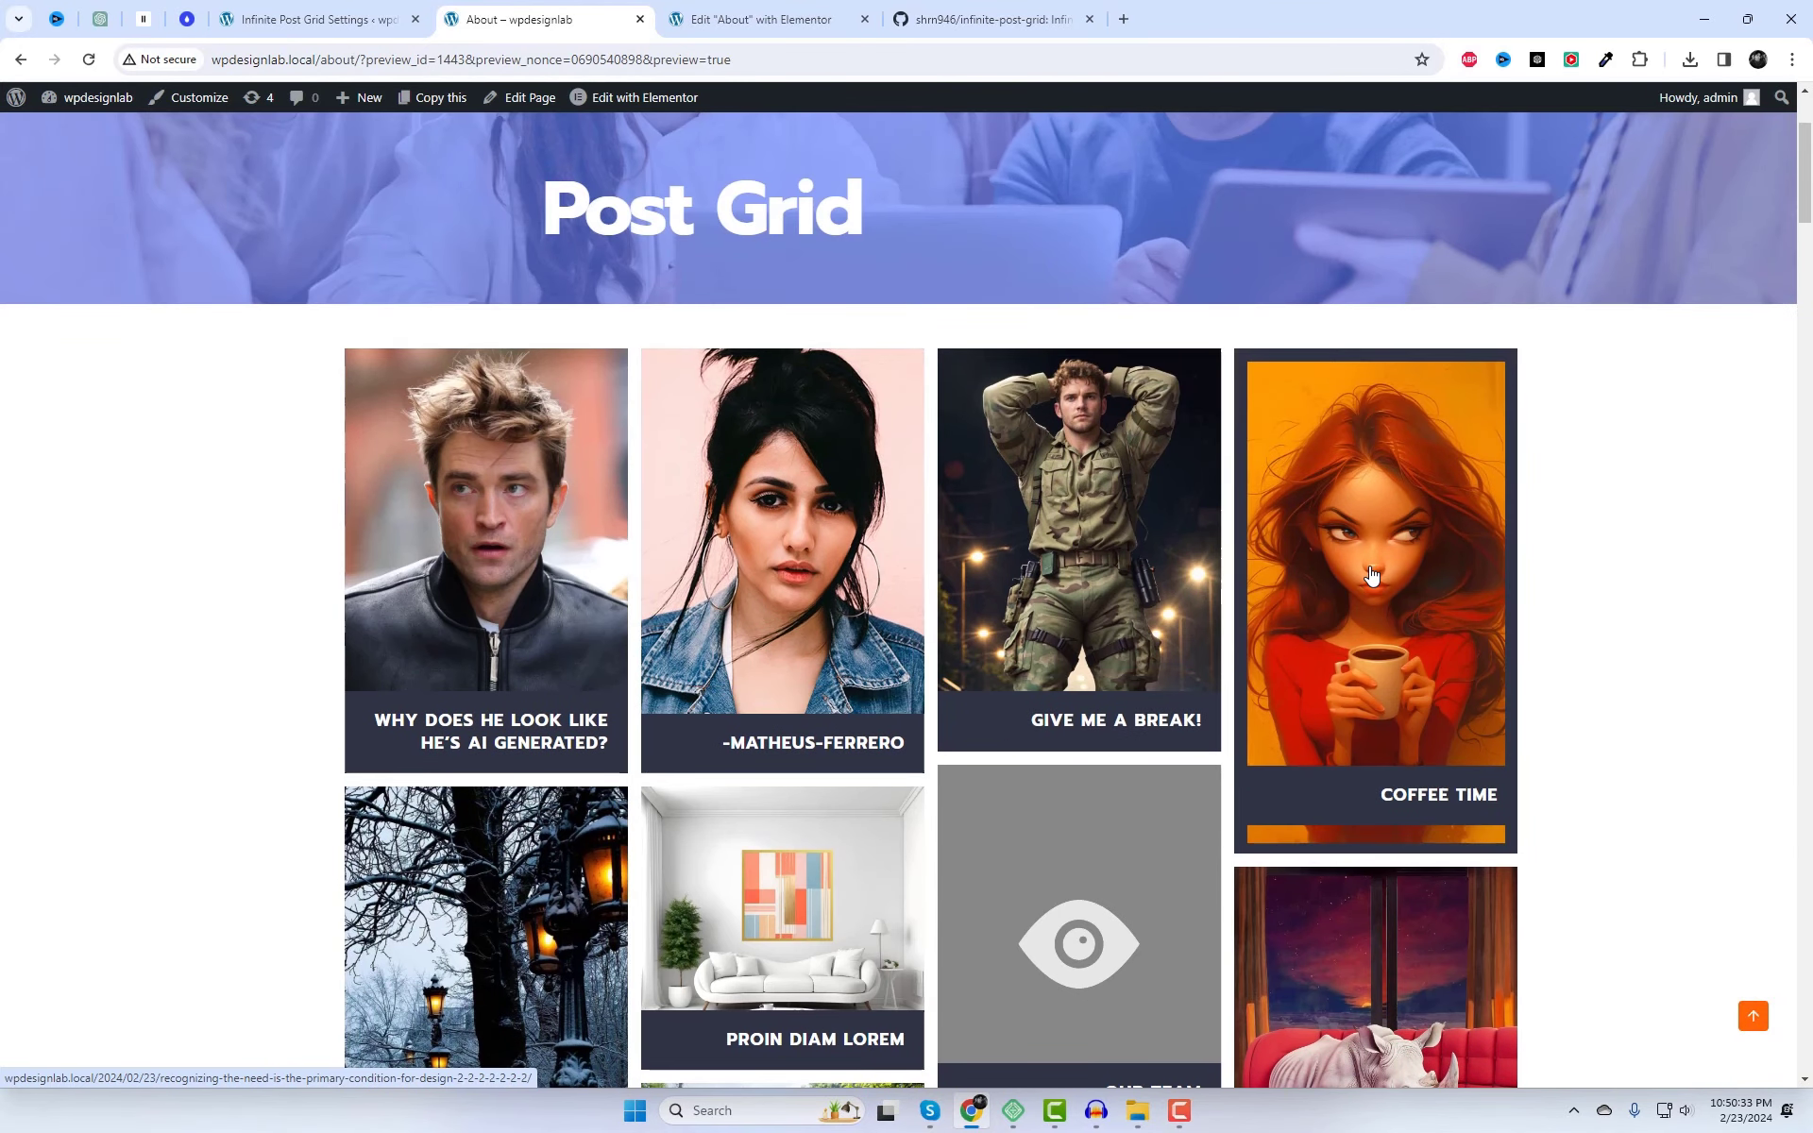
- Duplicate the first post and retitle it 'Pulvinar non nulla et' from its paragraph text
click(395, 10)
mouse_move(91, 201)
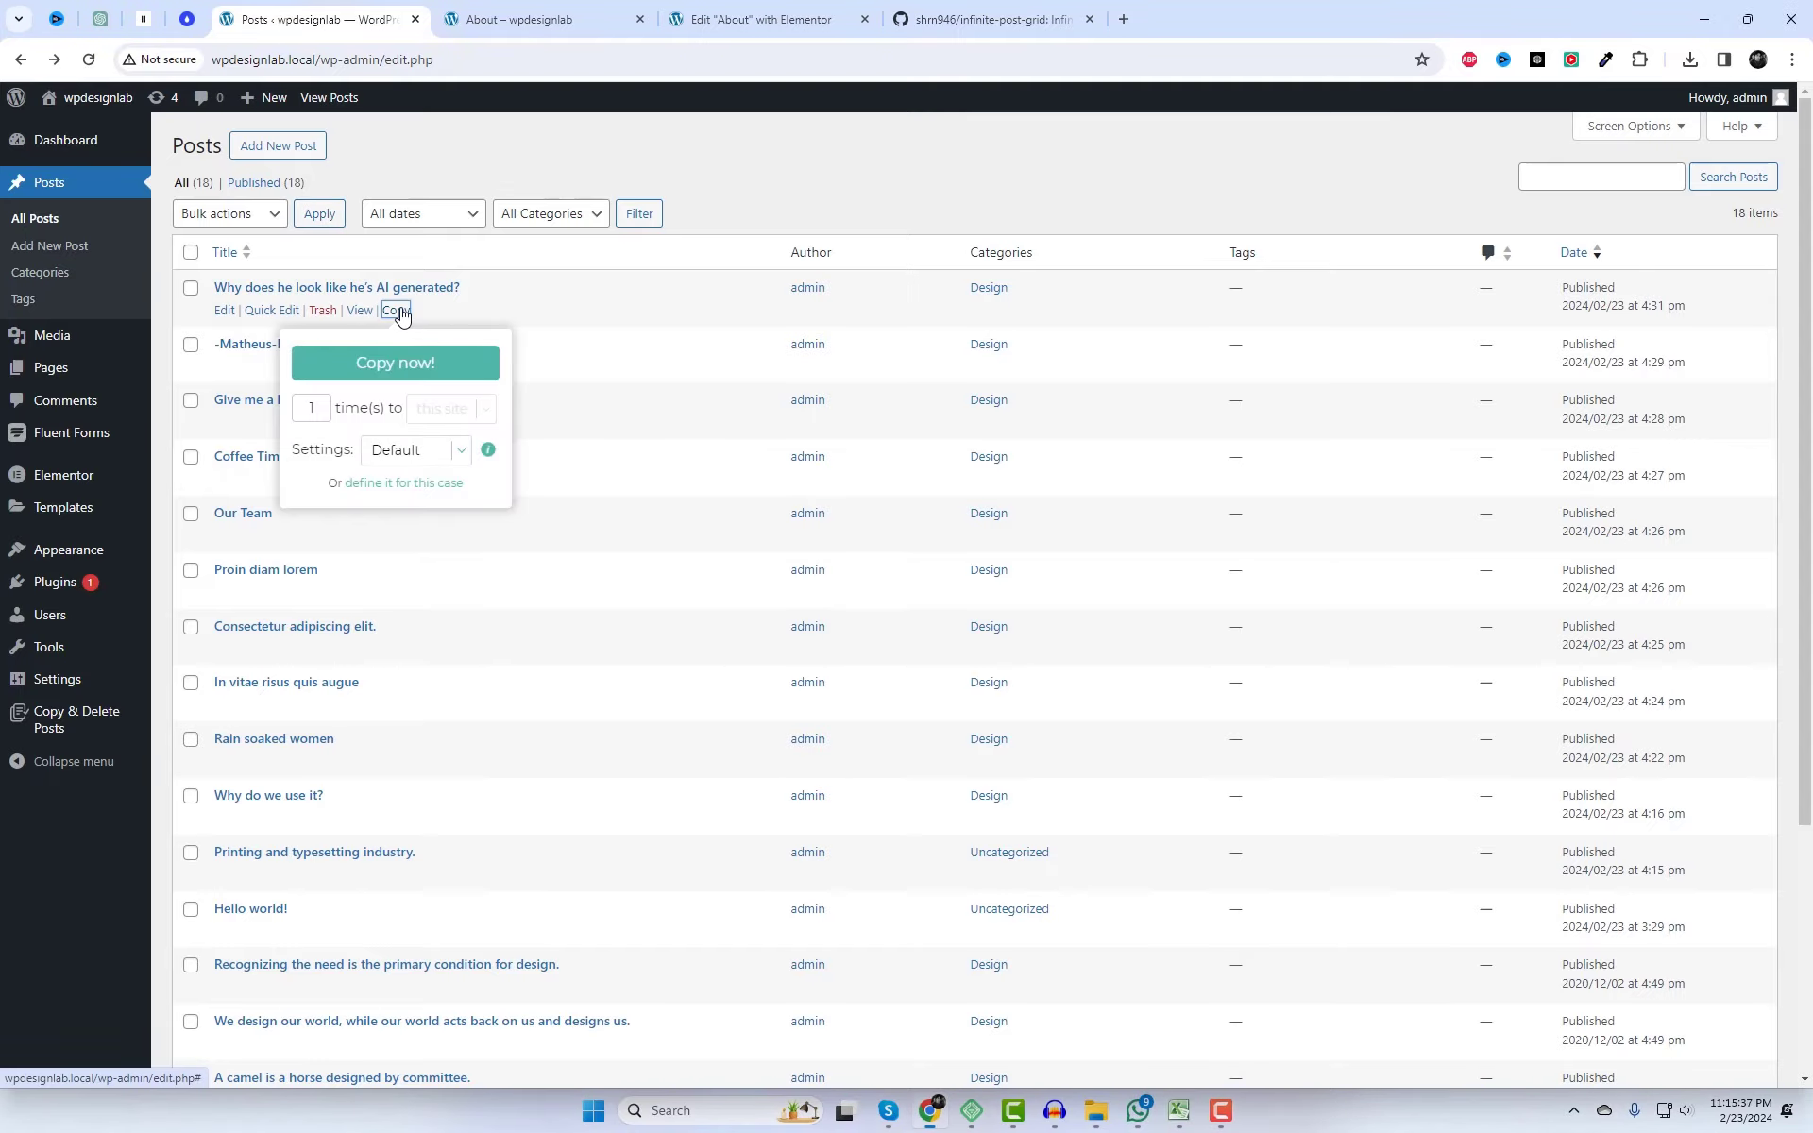
click(397, 312)
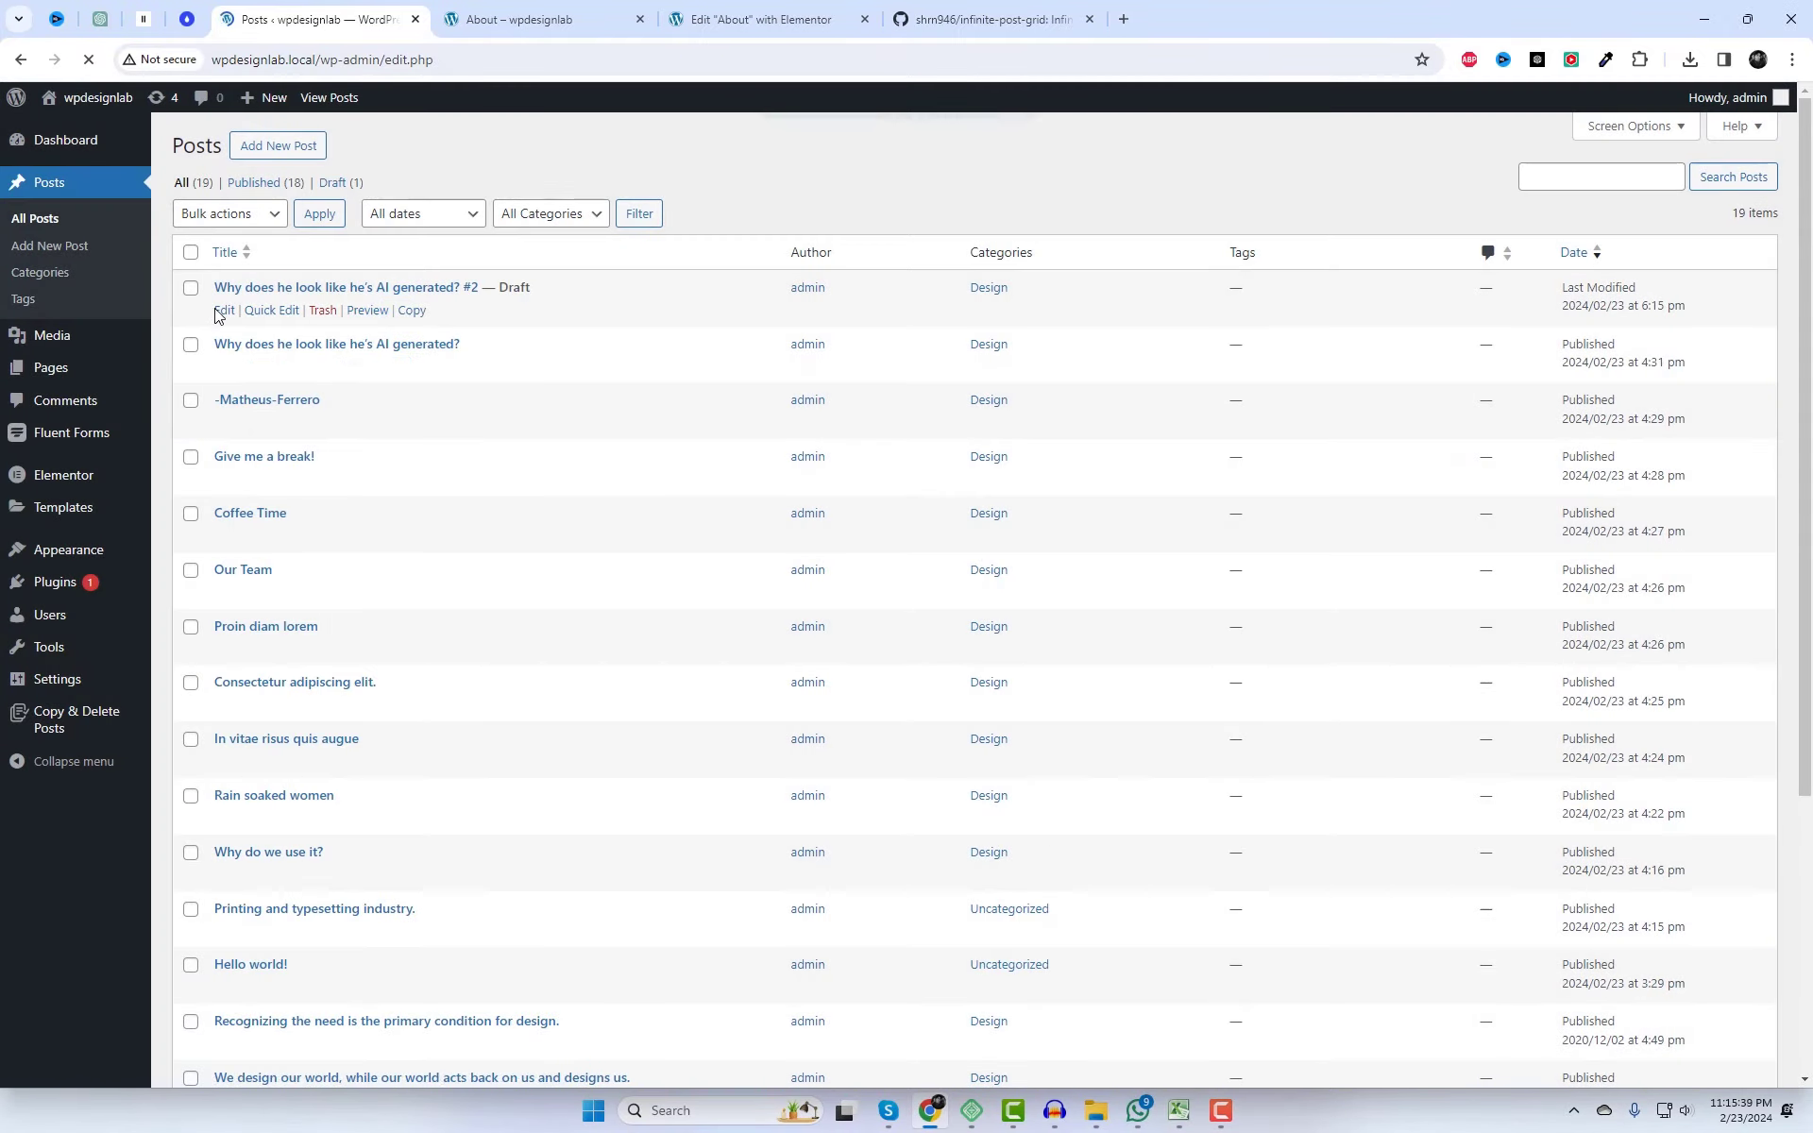
click(224, 312)
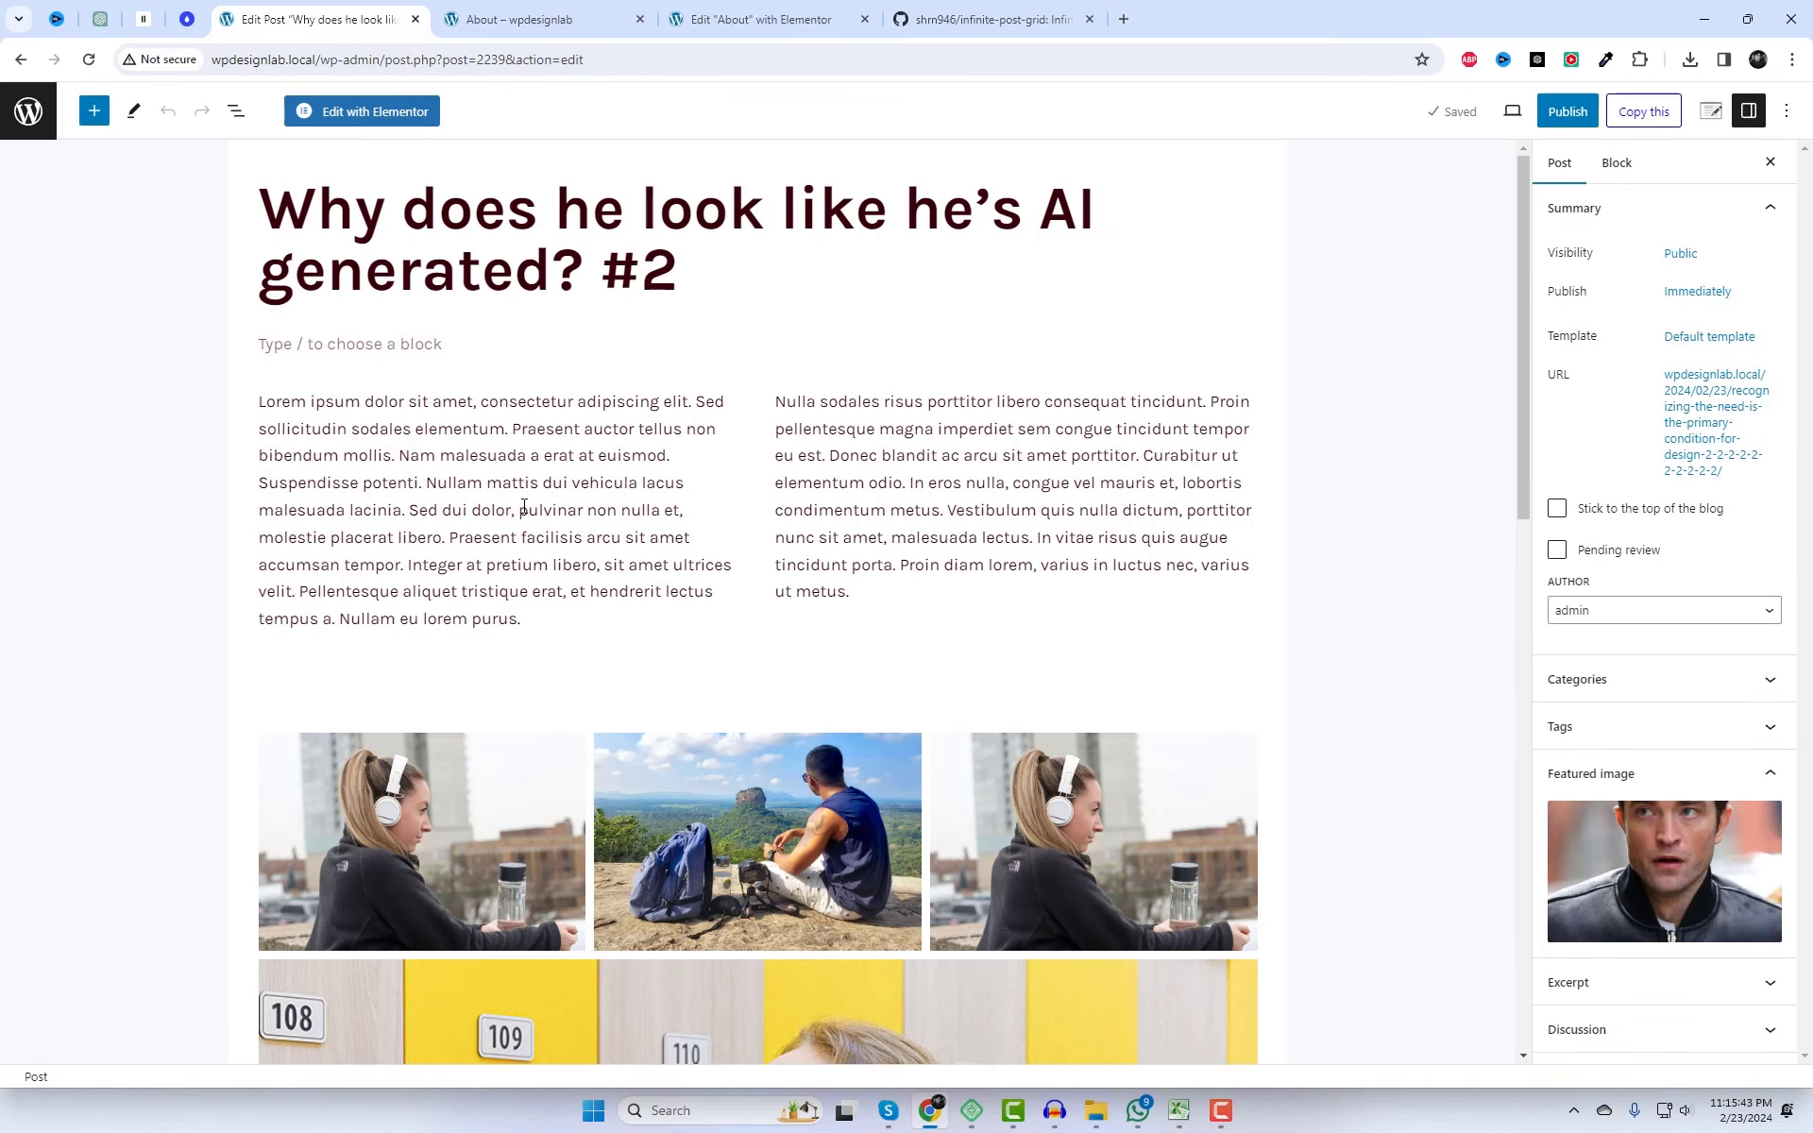
drag(519, 510, 650, 513)
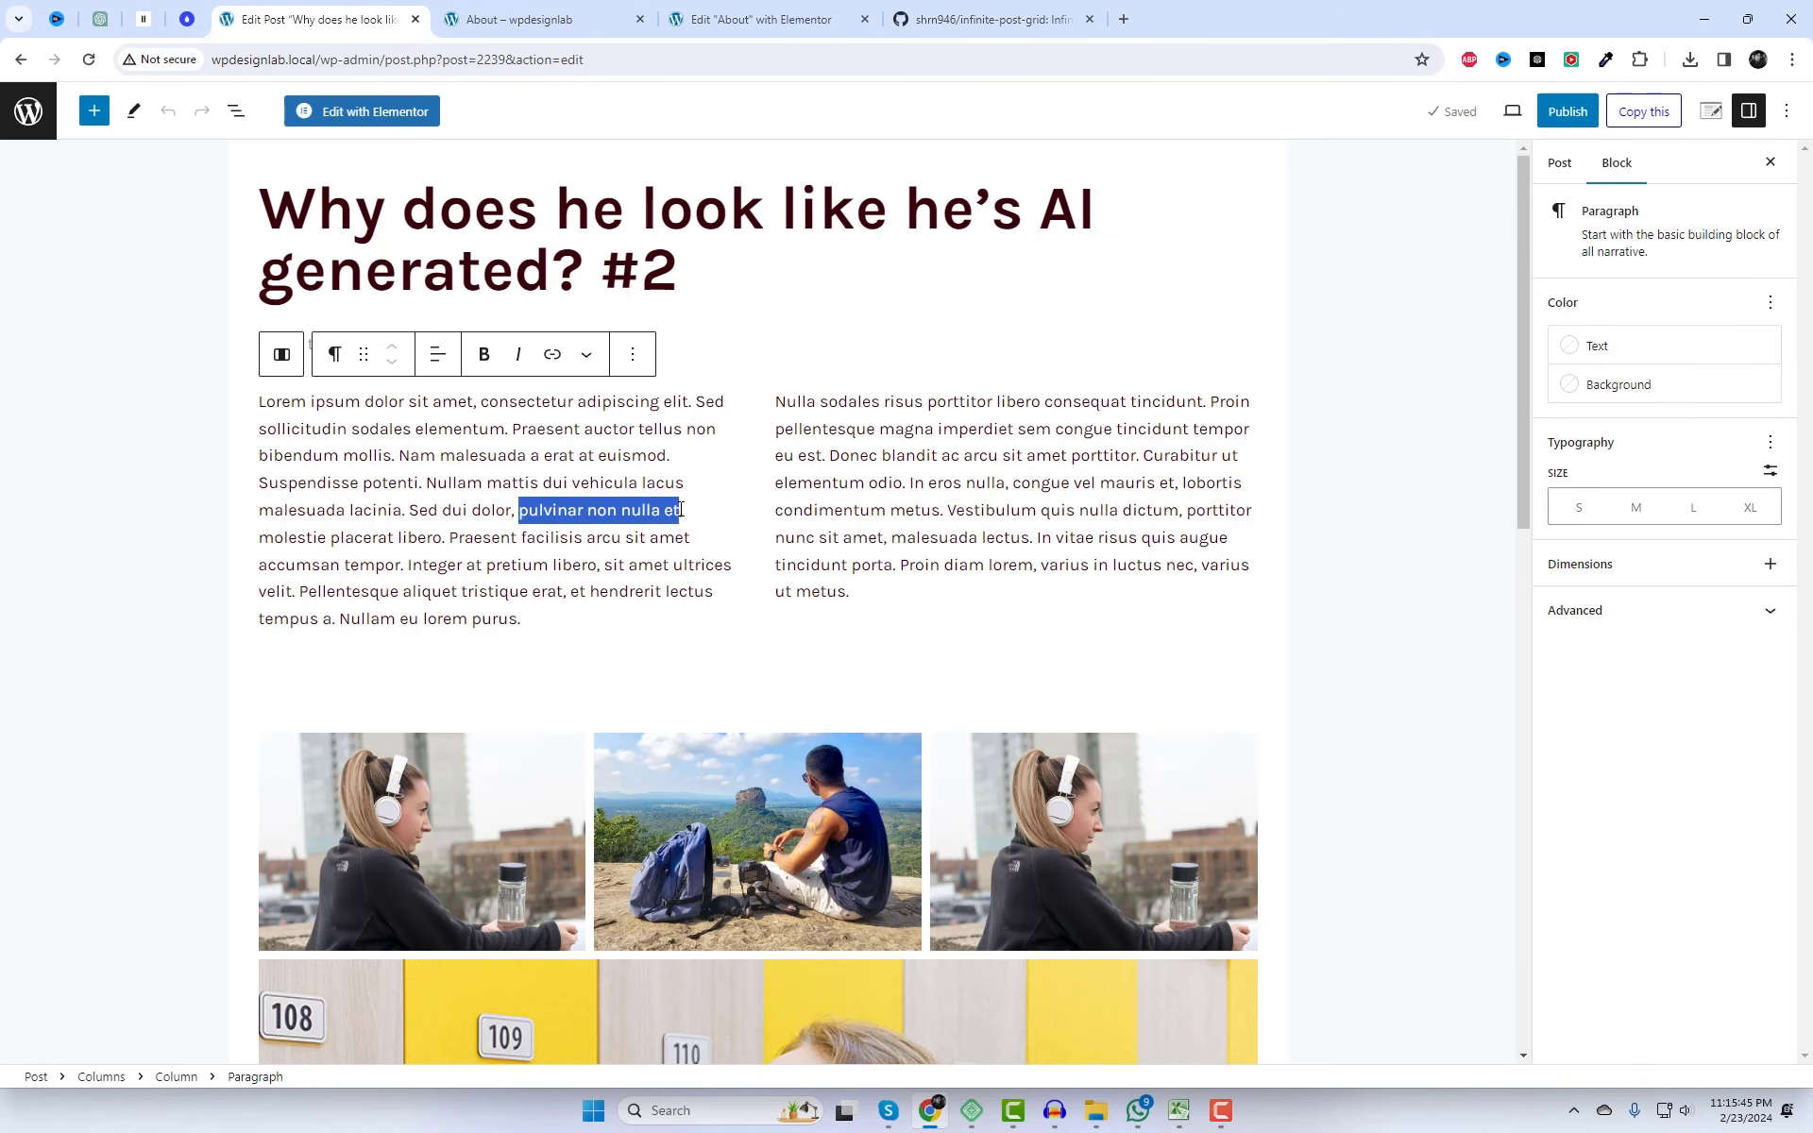
triple_click(461, 277)
text(pulvinar non nulla et)
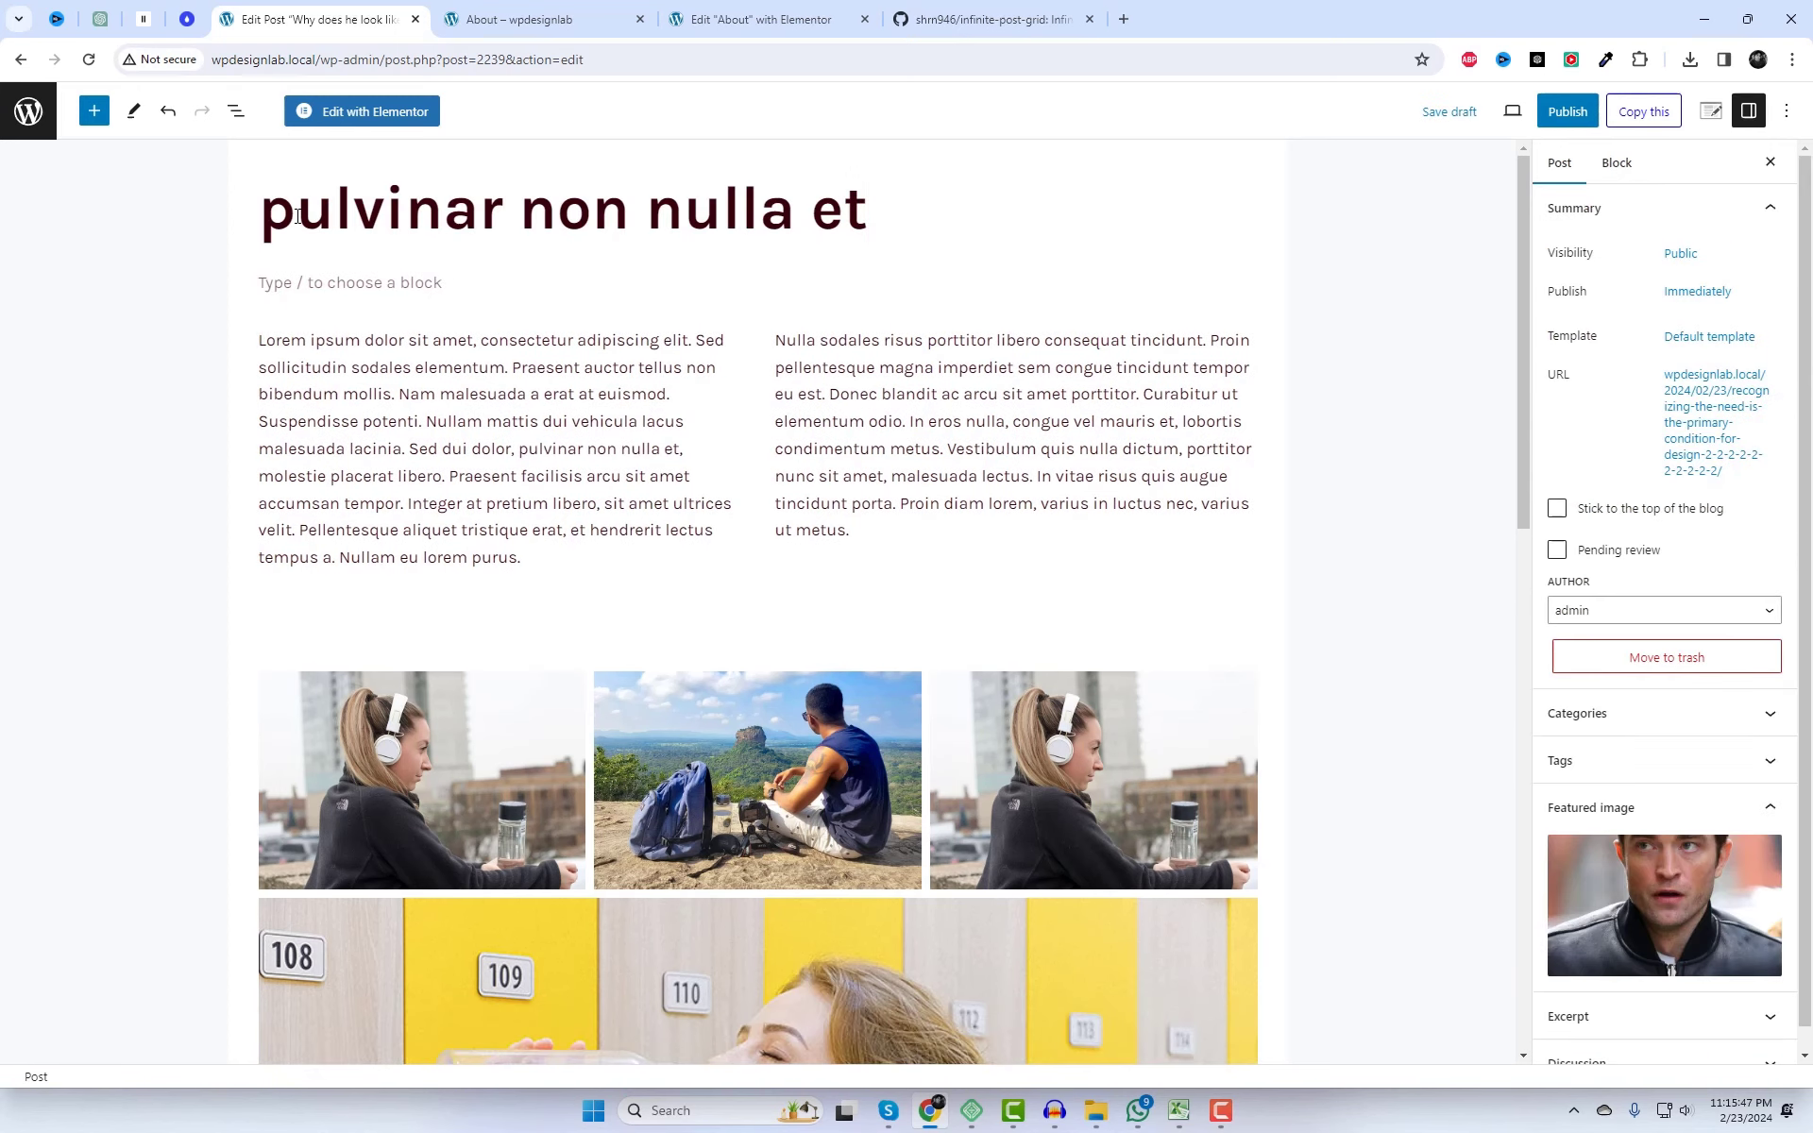
drag(298, 216, 270, 213)
text(P)
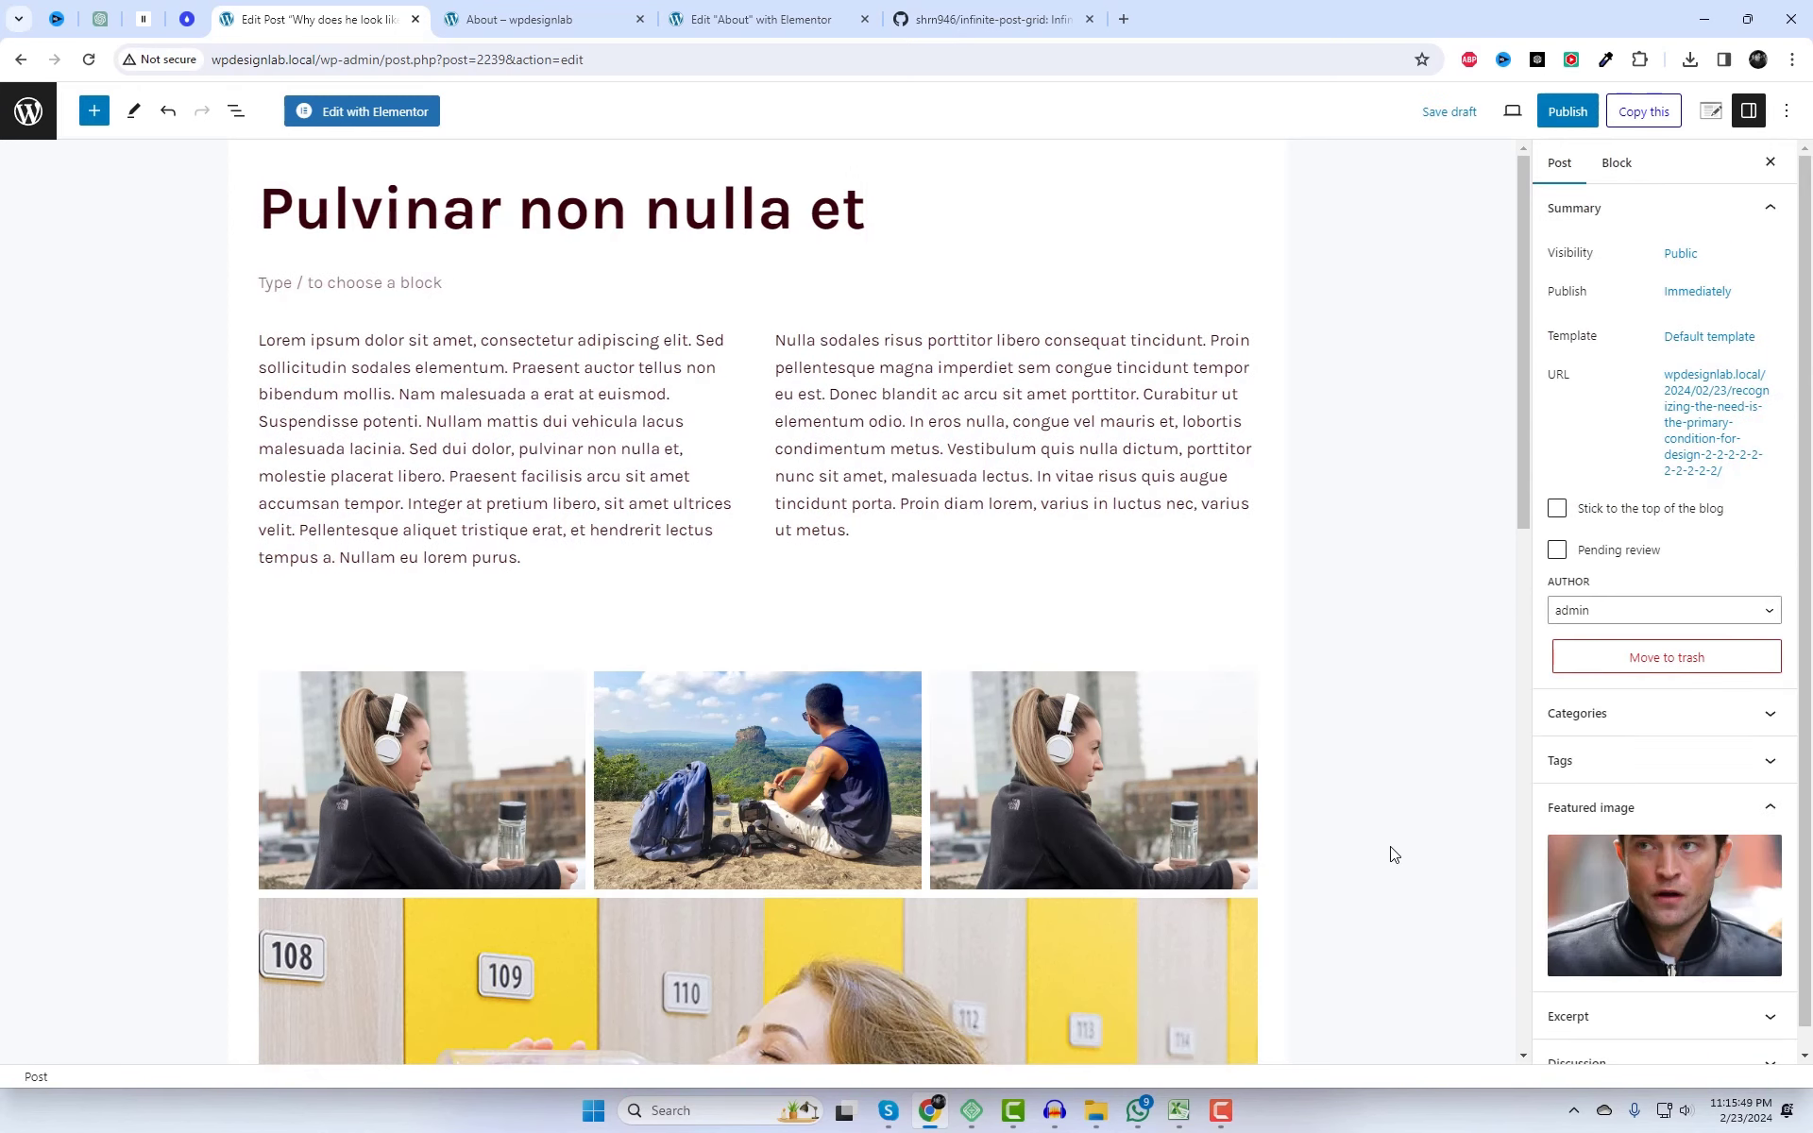
- Set the soldier photo as the featured image and publish the post
click(1680, 925)
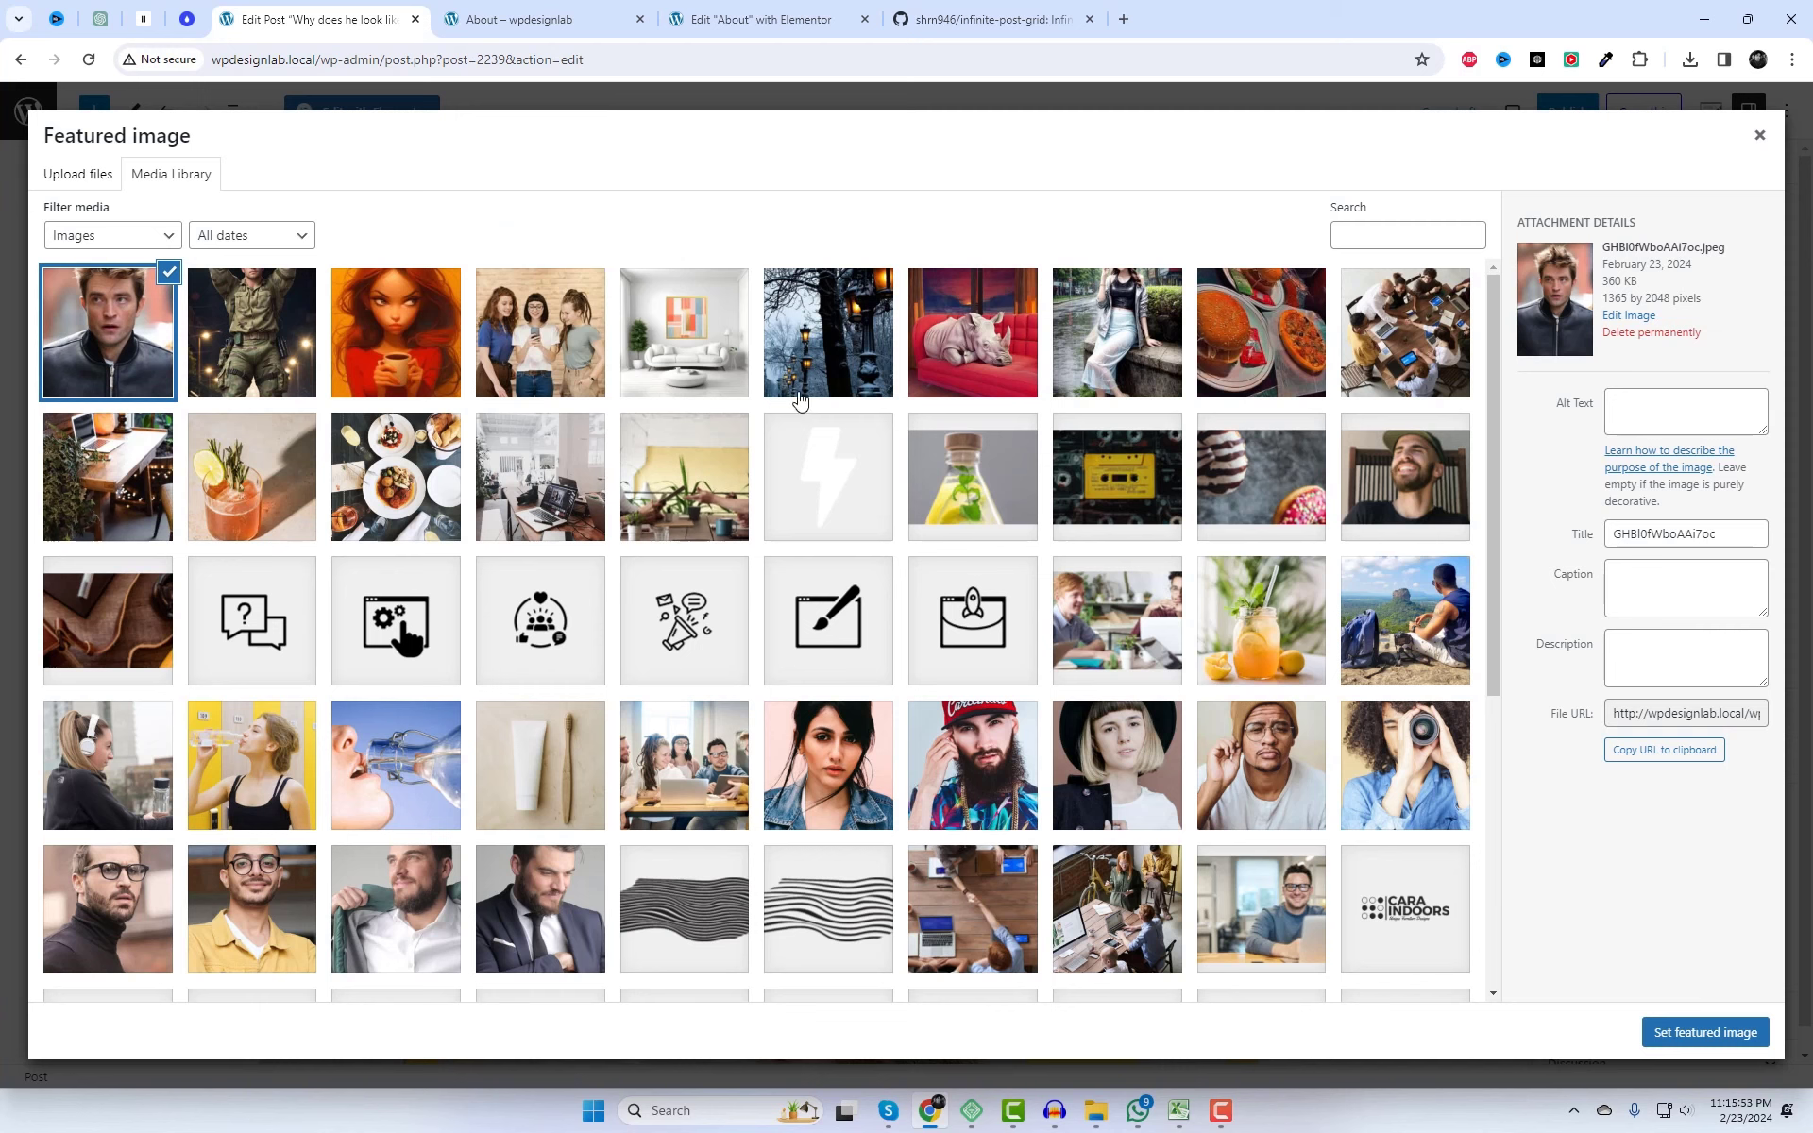
click(286, 353)
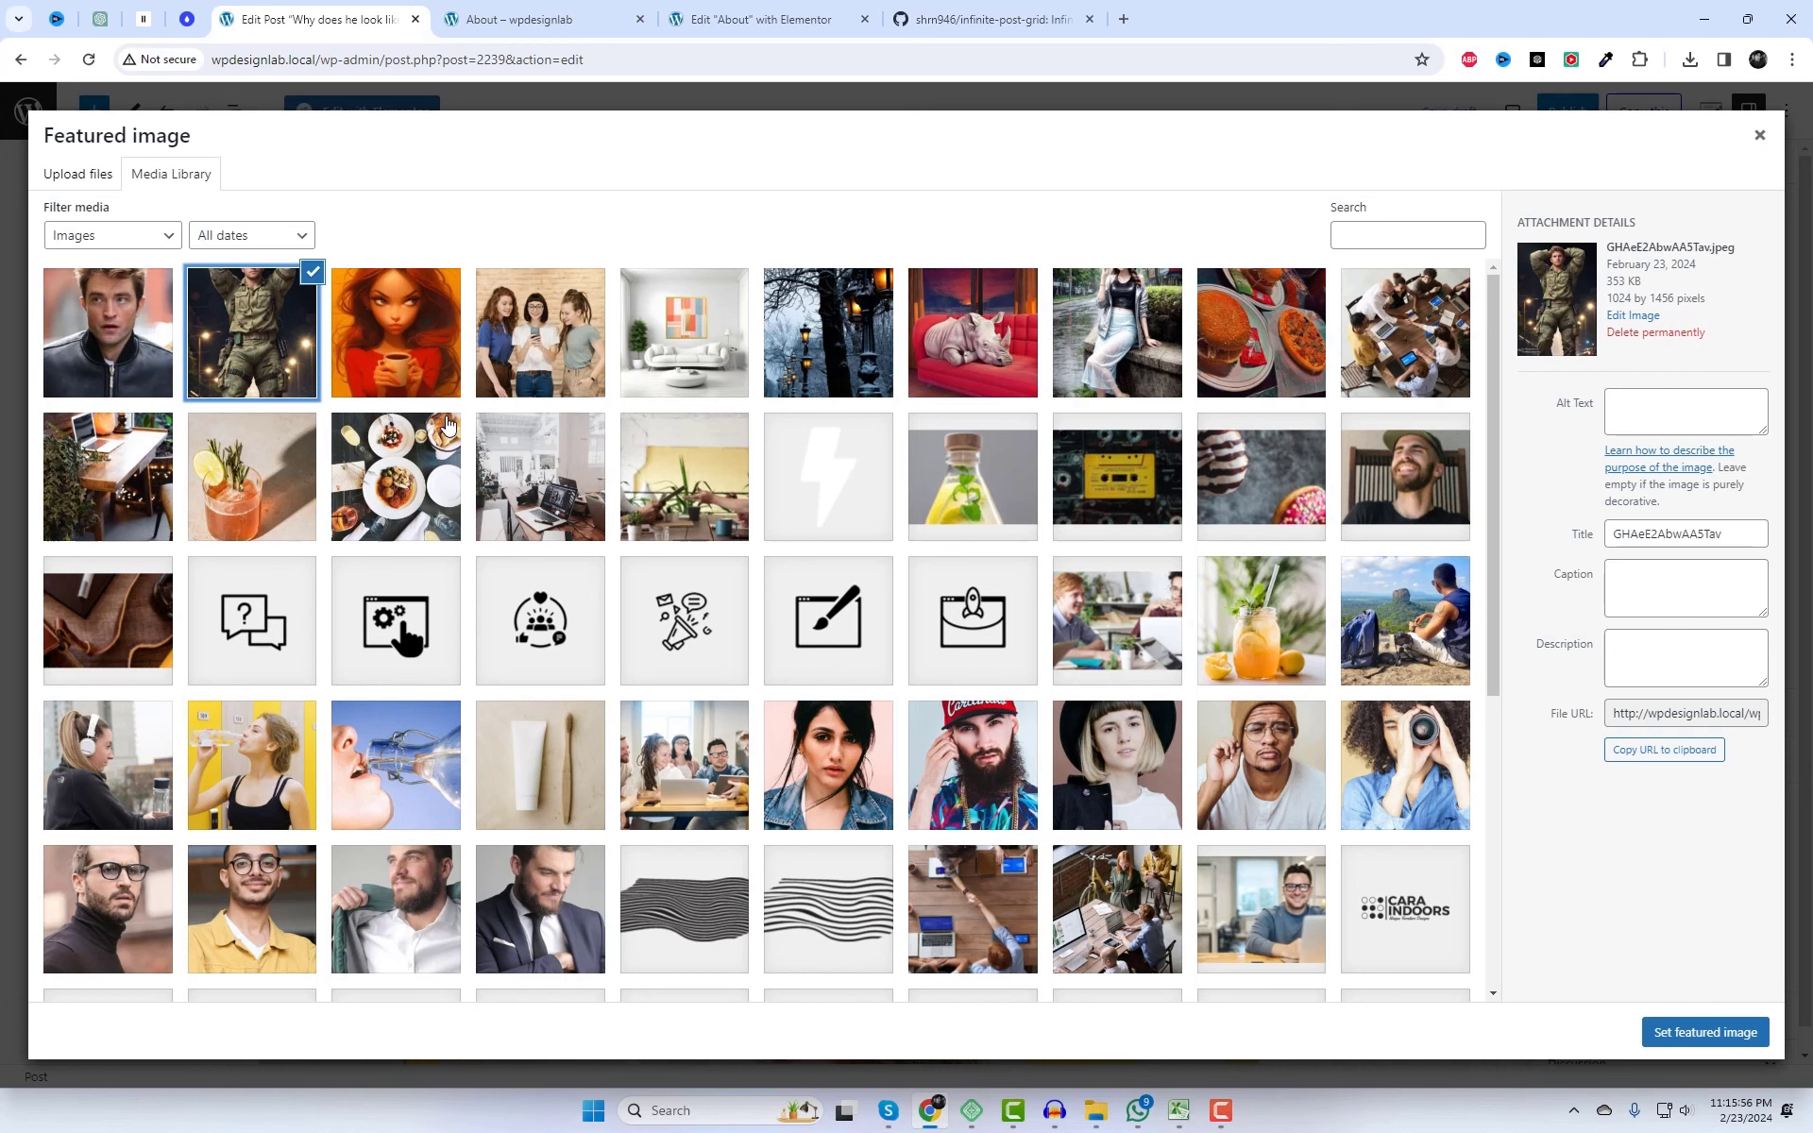
click(1699, 1031)
click(1567, 110)
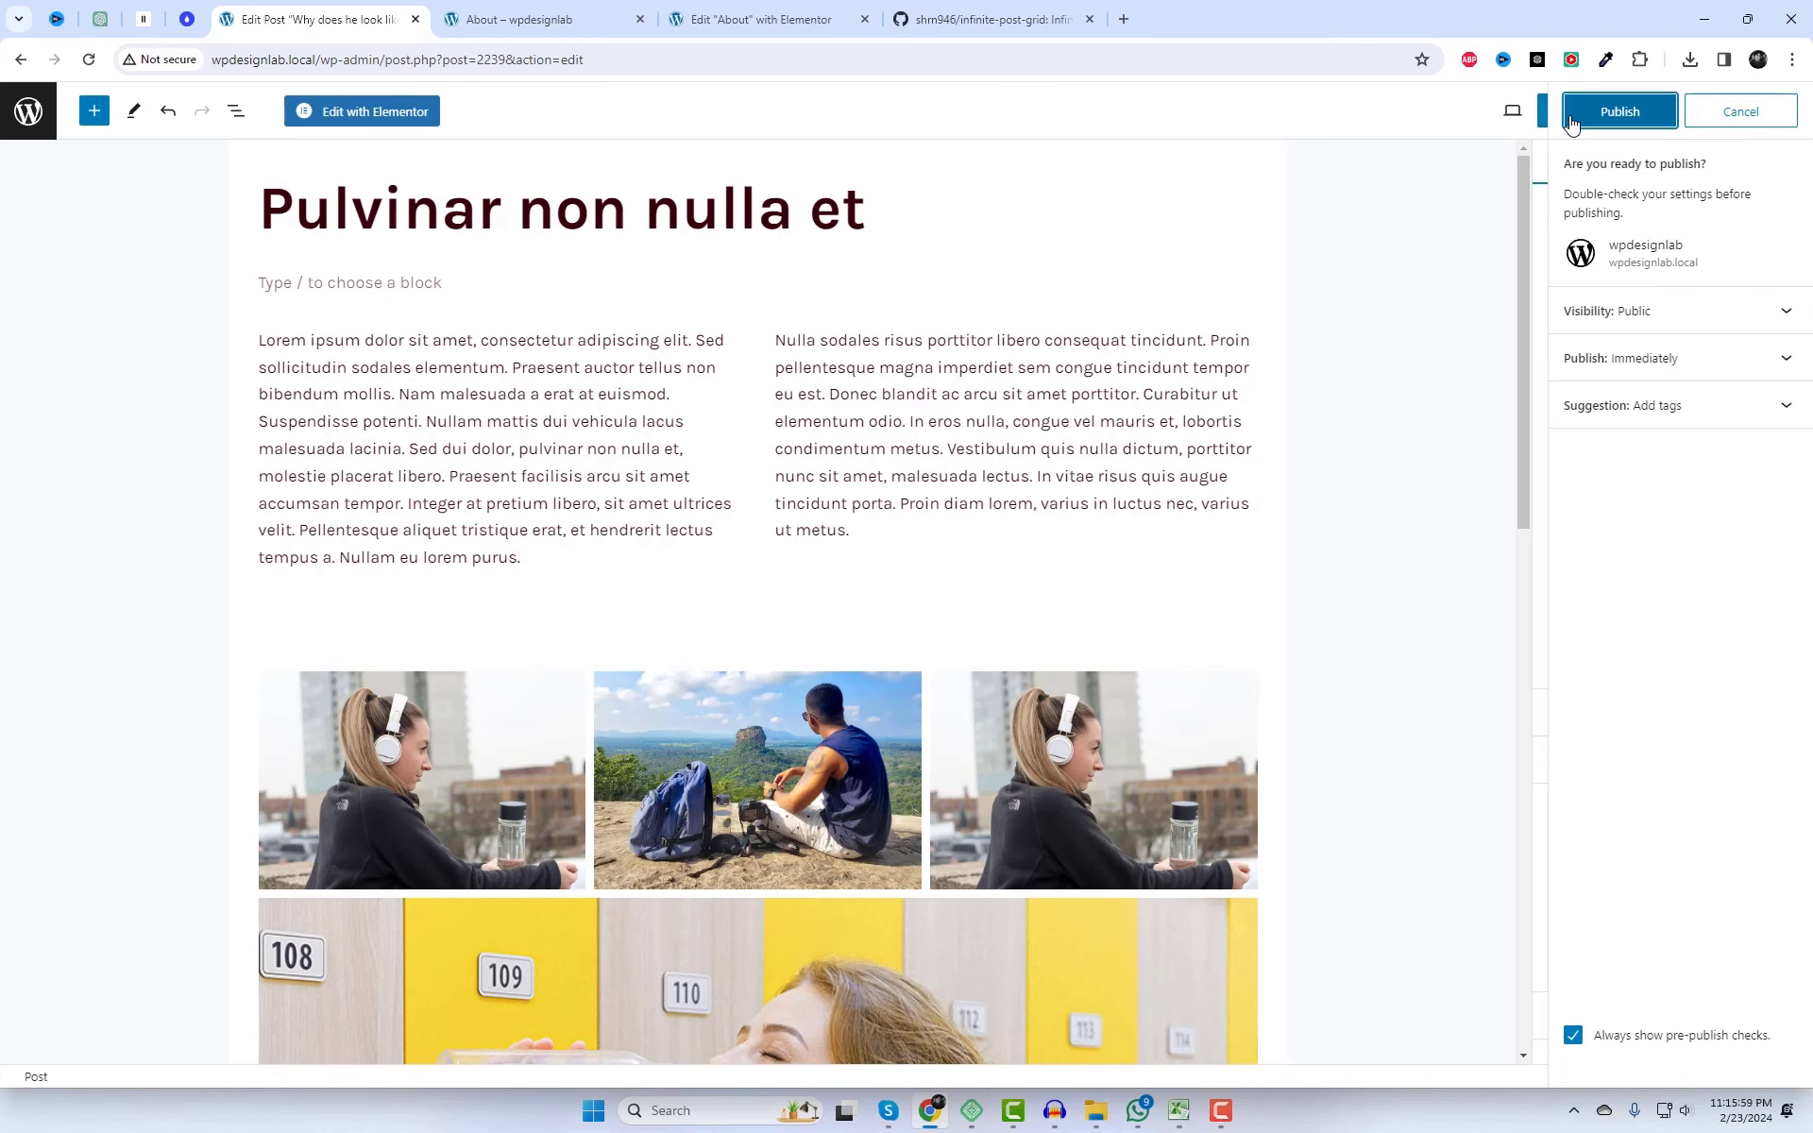
click(1610, 110)
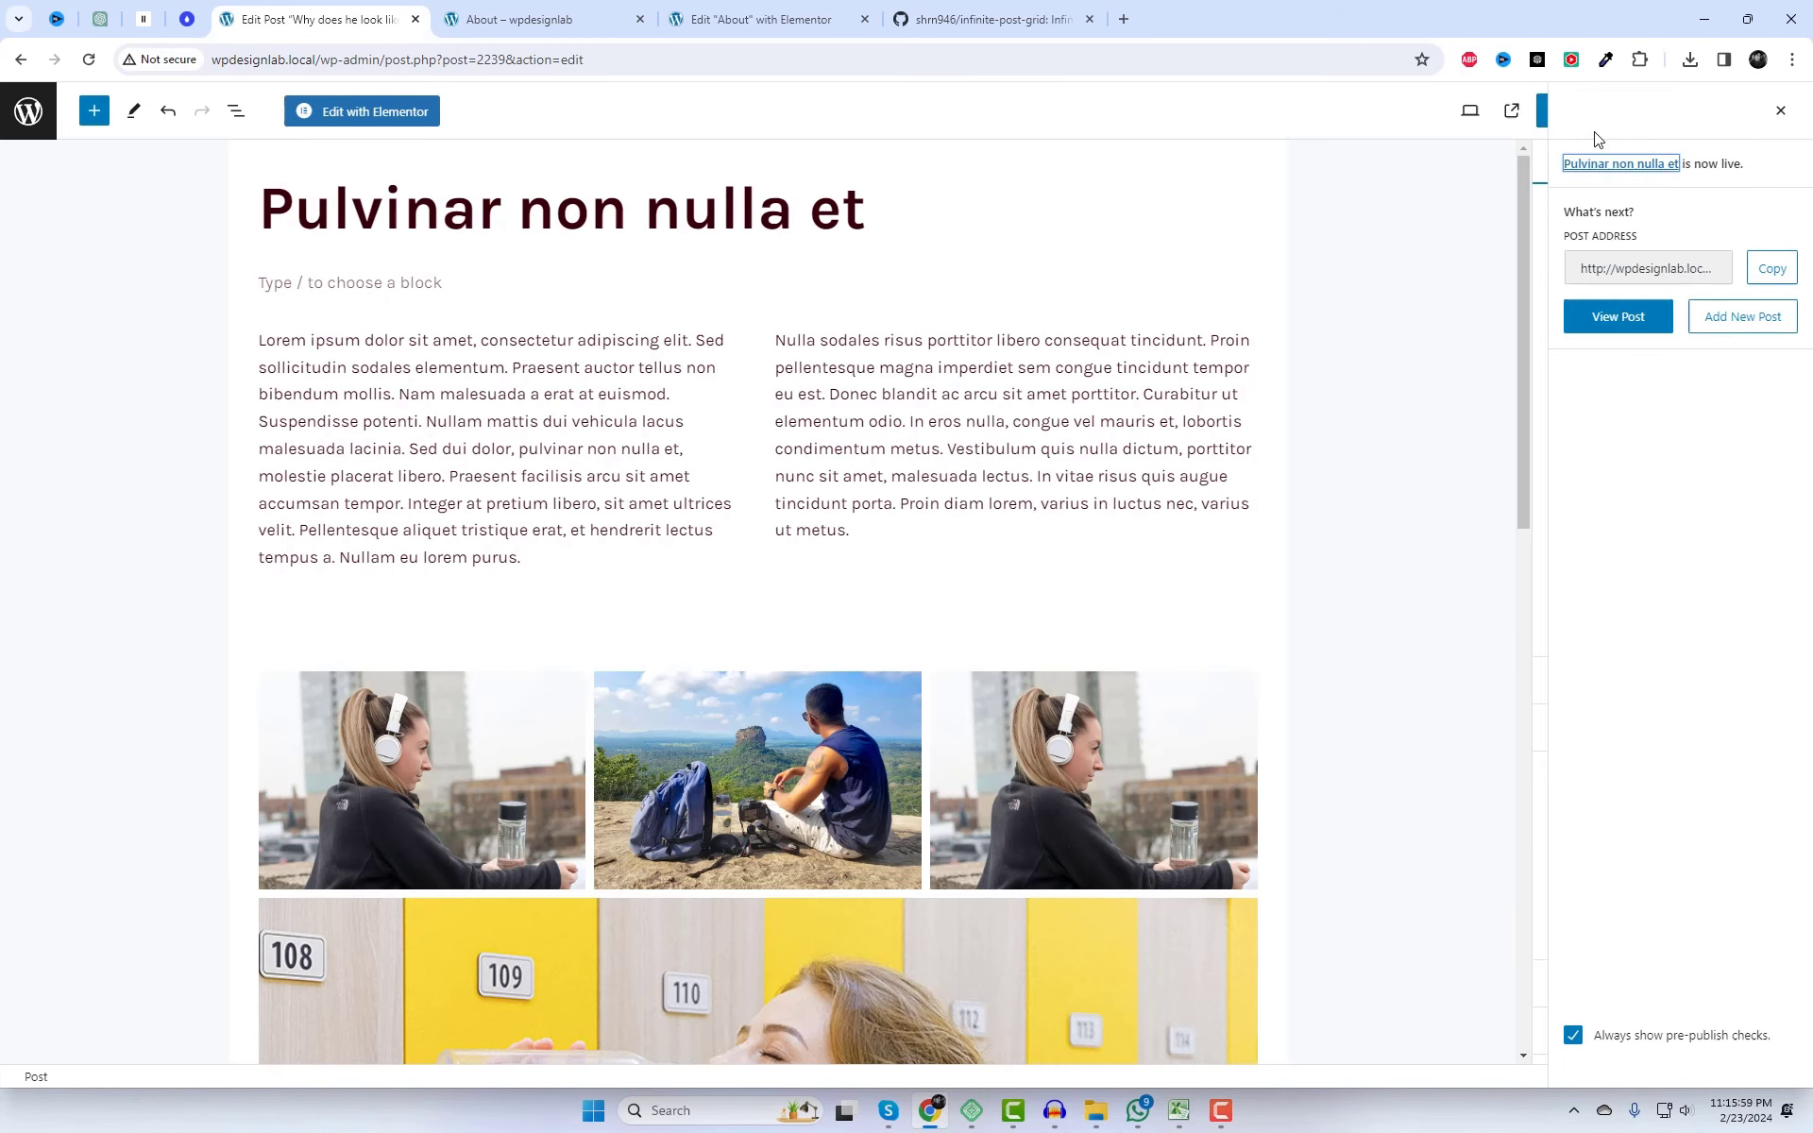
- Reload the About page preview so 'Pulvinar non nulla et' appears first in the grid
click(555, 9)
right_click(1158, 309)
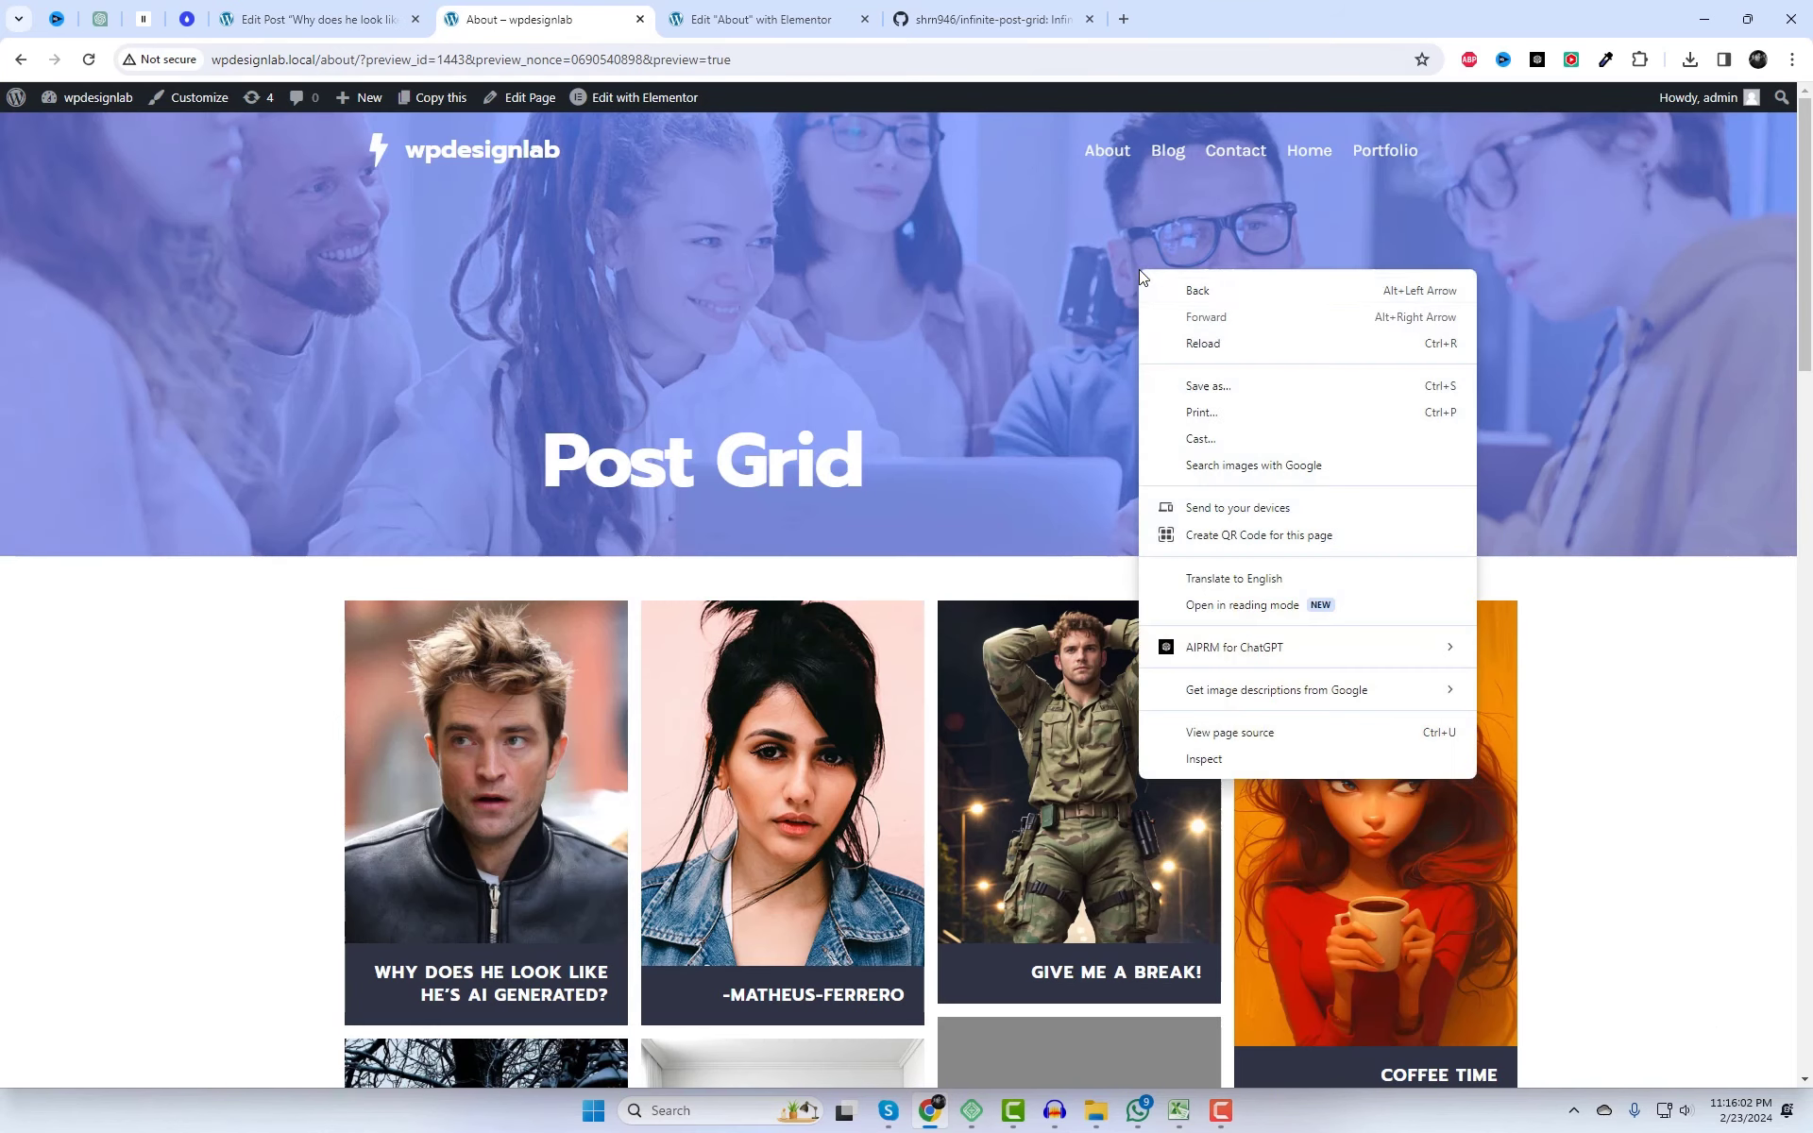
click(1243, 342)
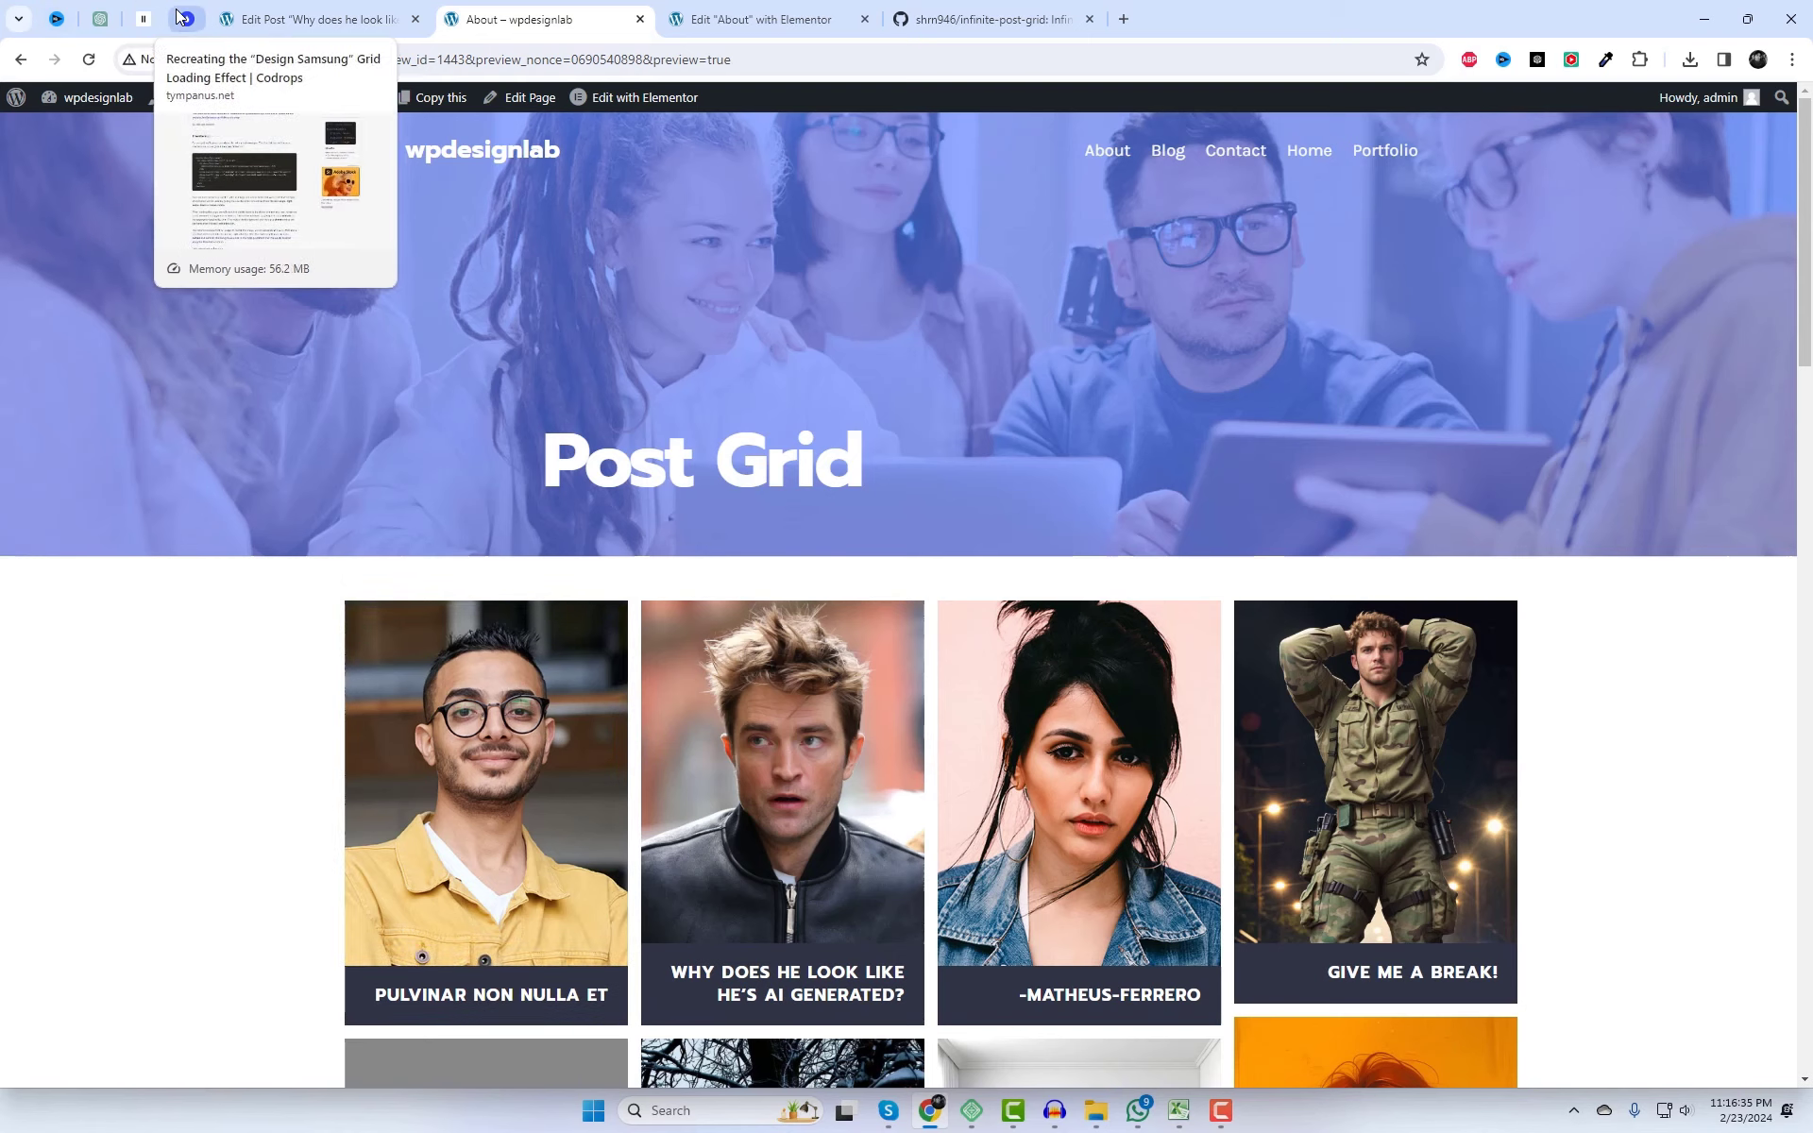
right_click(91, 134)
- Copy the example shortcode with order and exclude_category_slug from Infinite Post Grid settings
click(142, 142)
click(991, 19)
drag(992, 19, 538, 19)
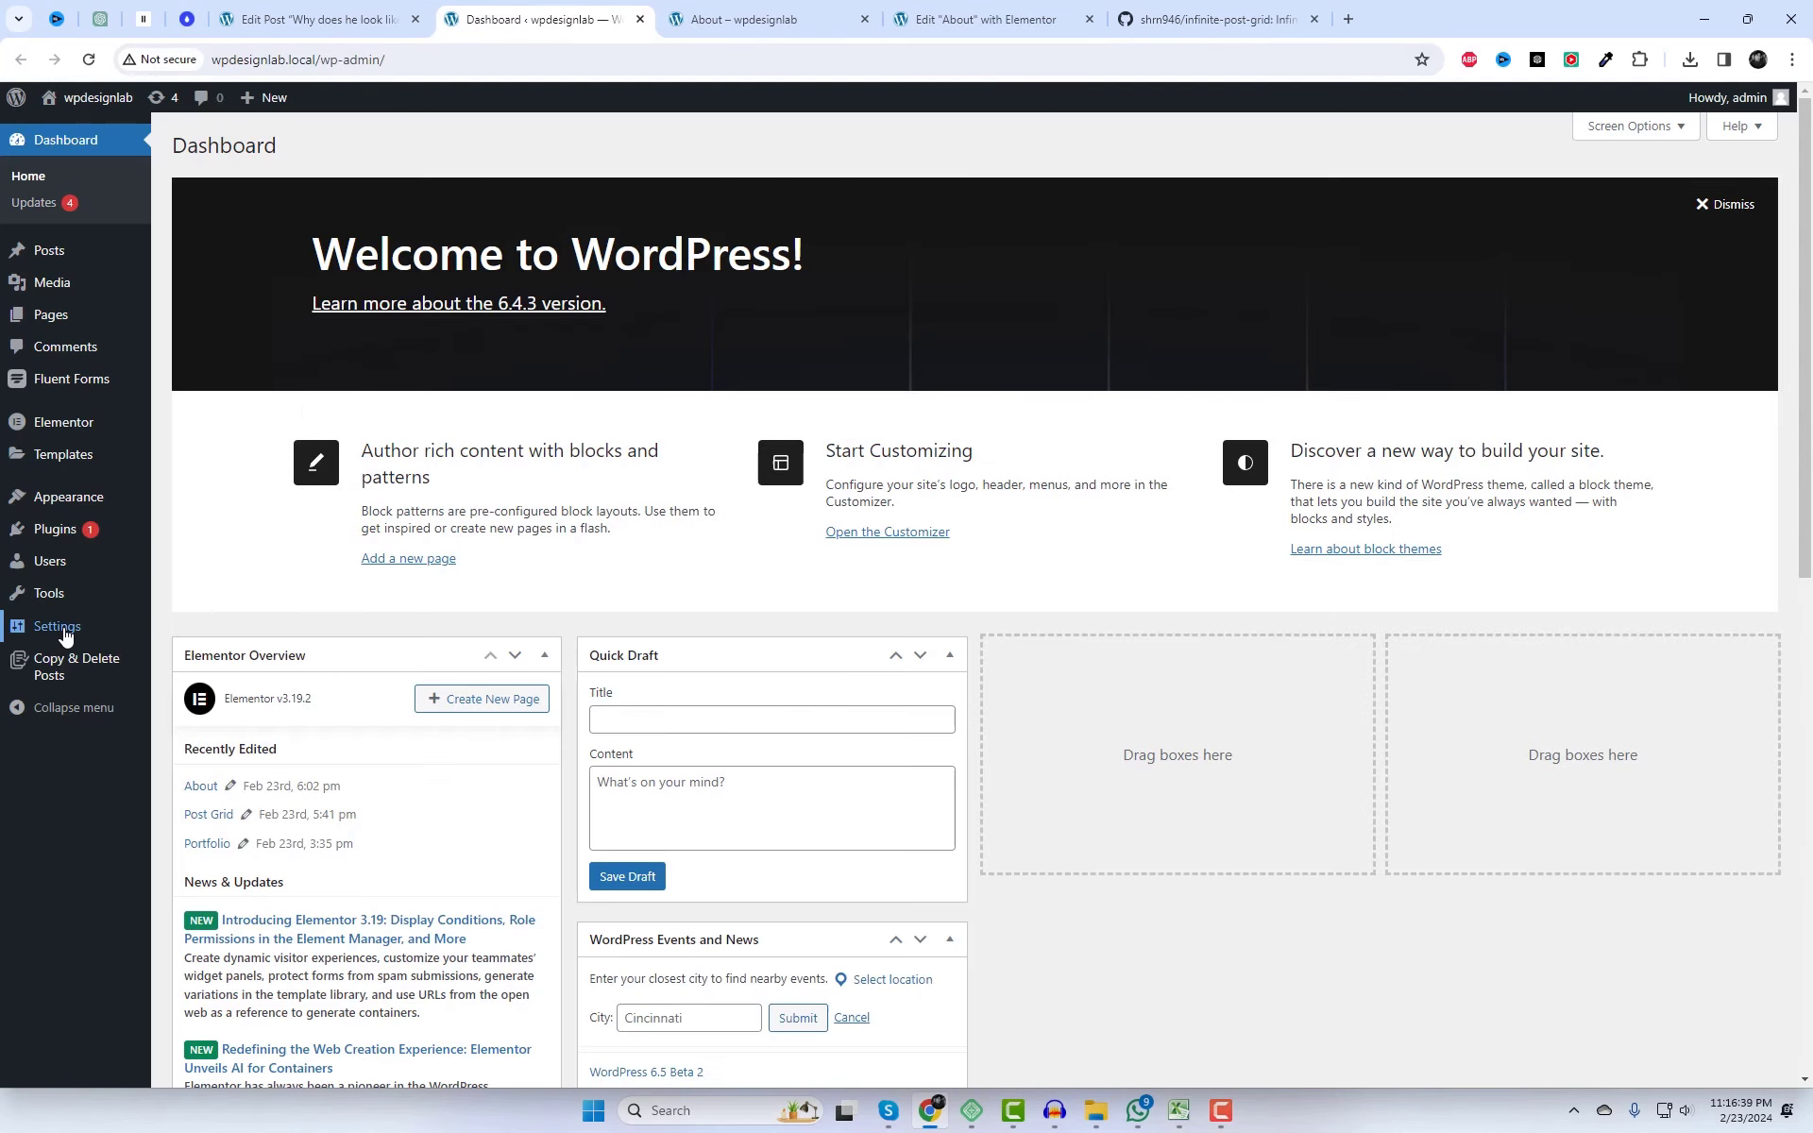
mouse_move(65, 636)
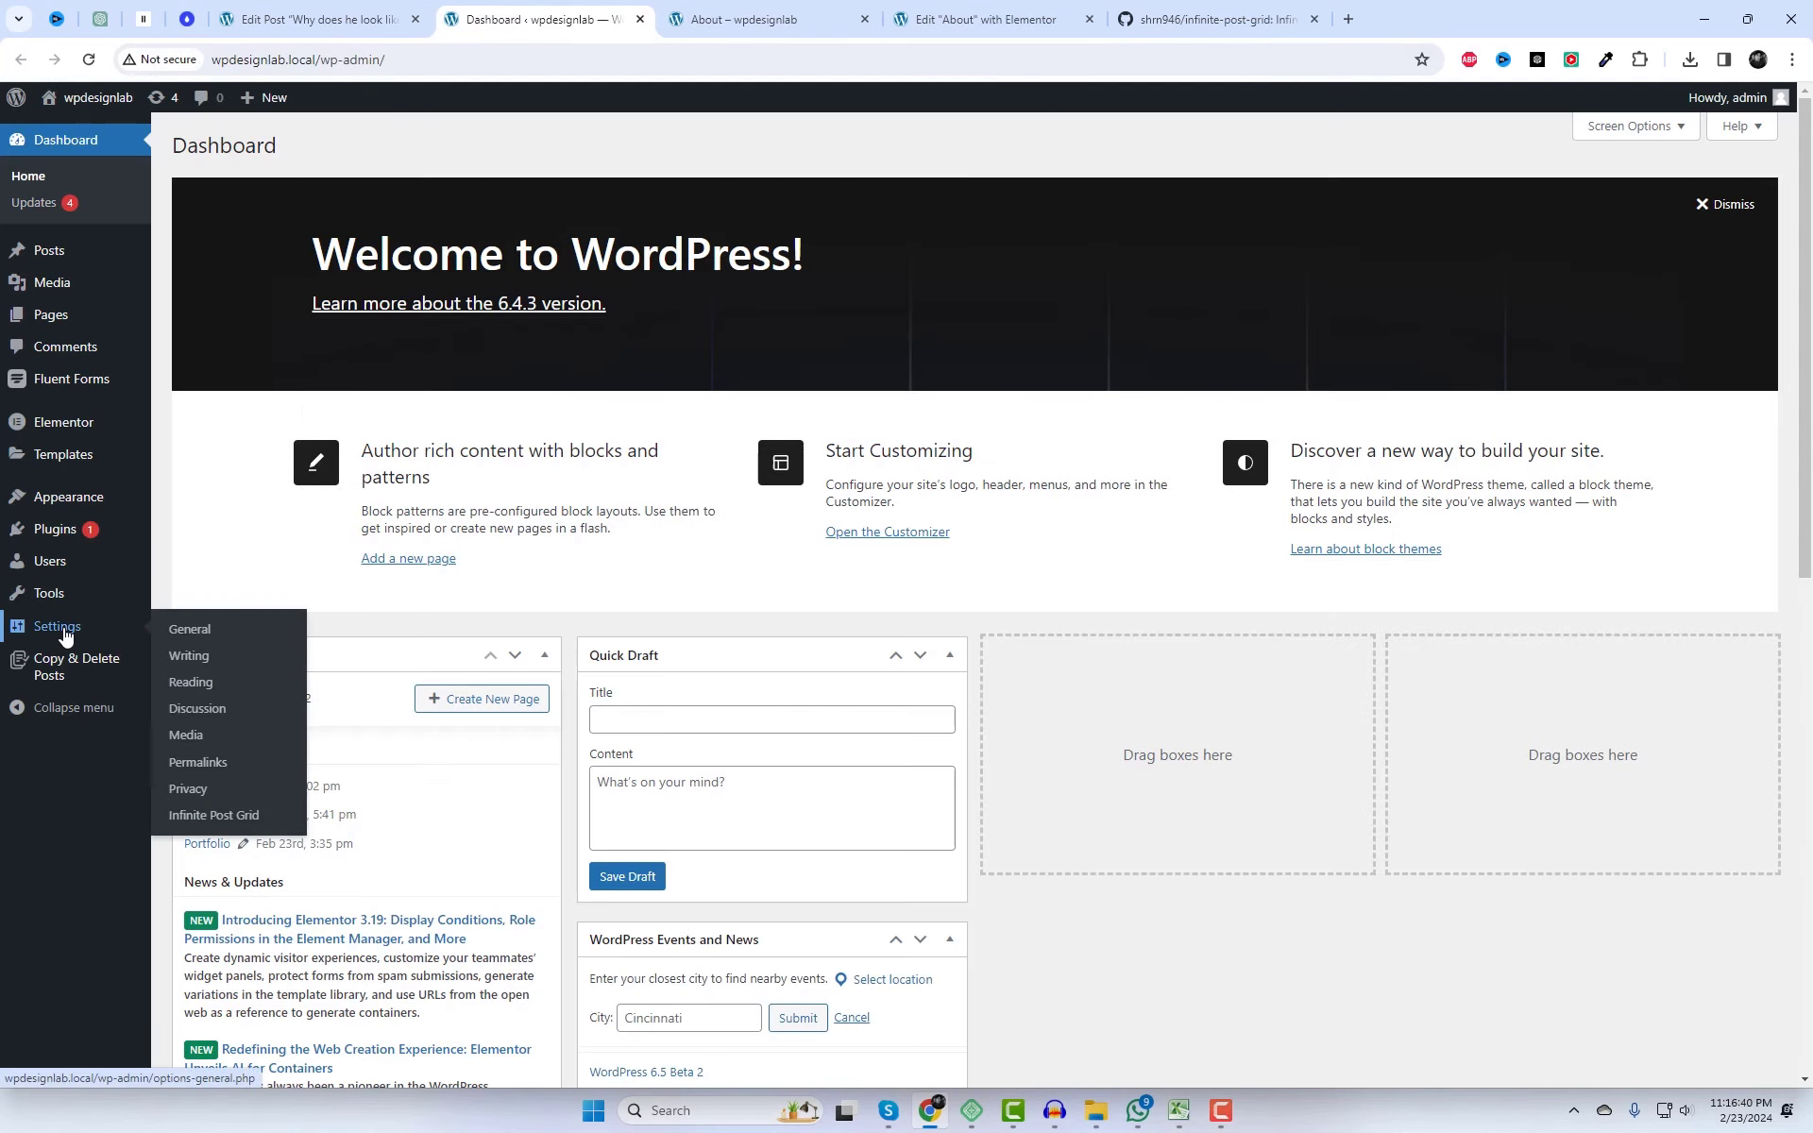
click(214, 815)
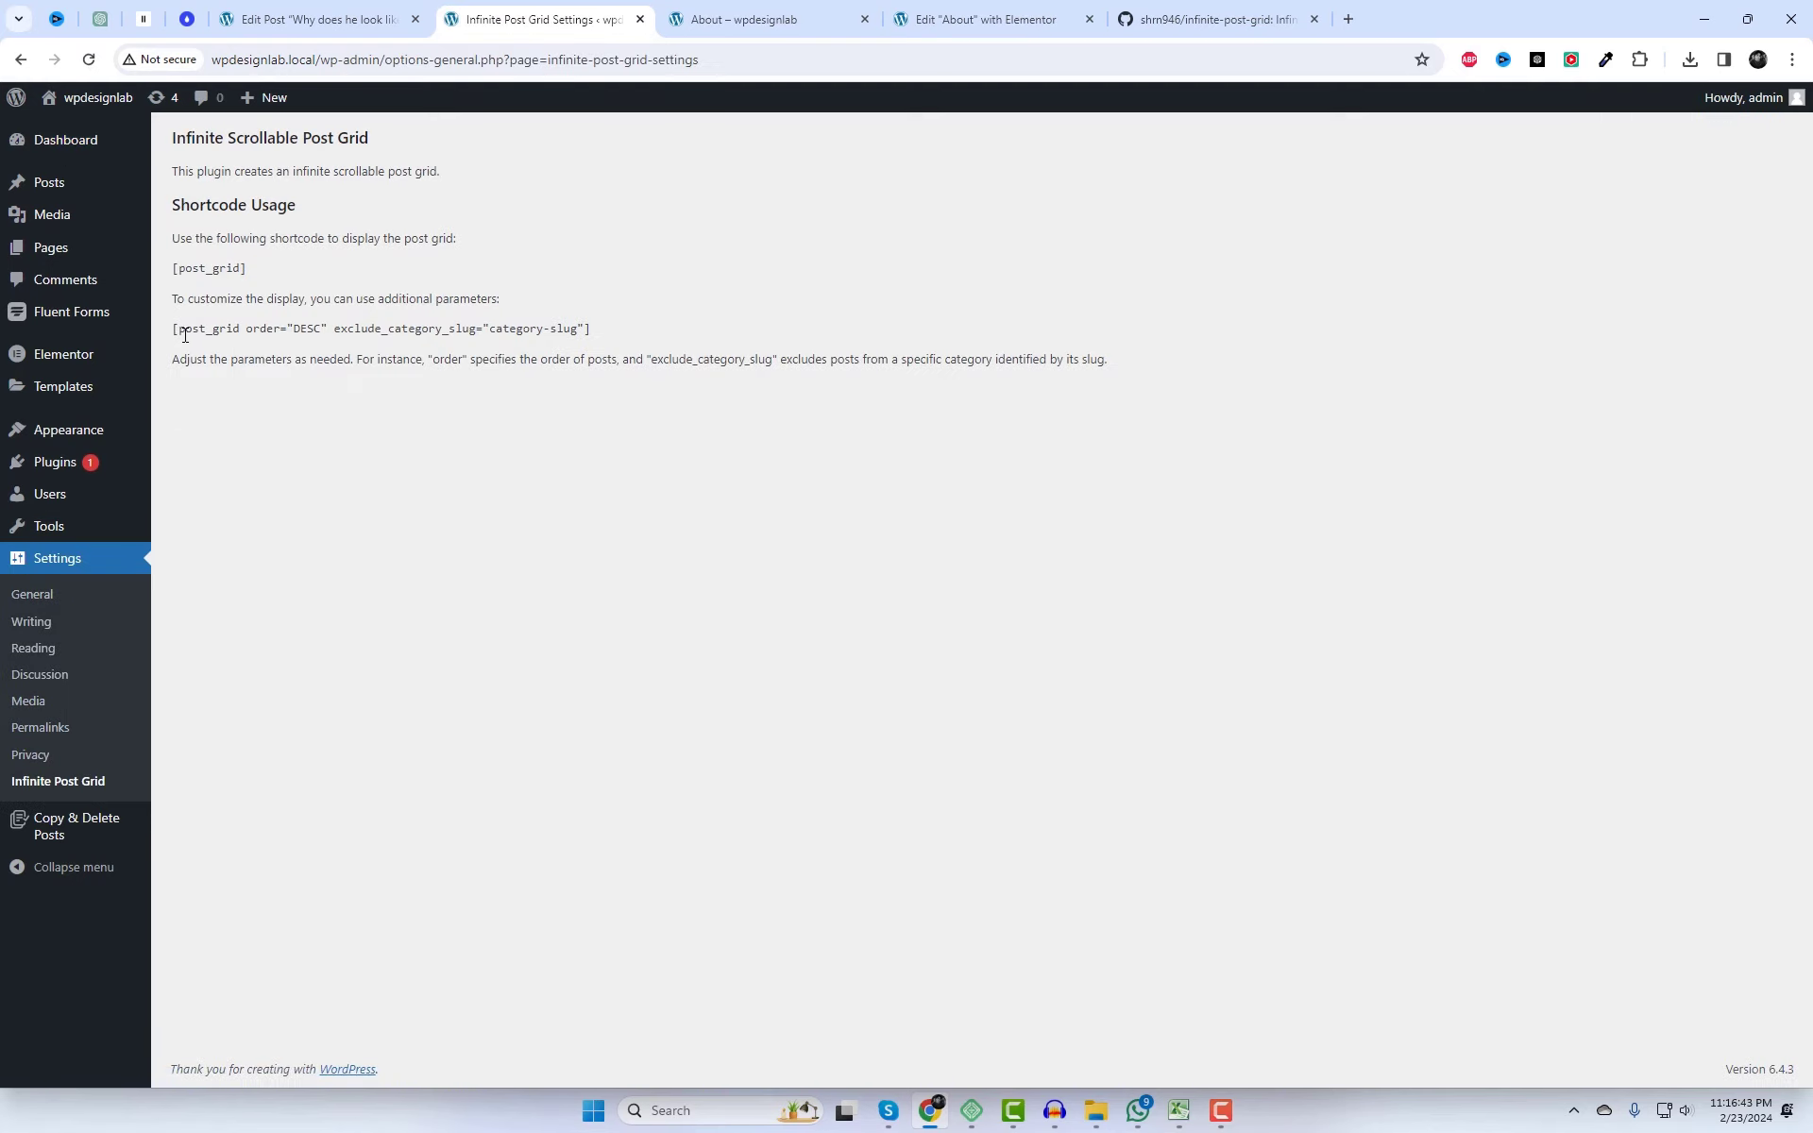
drag(190, 332, 346, 330)
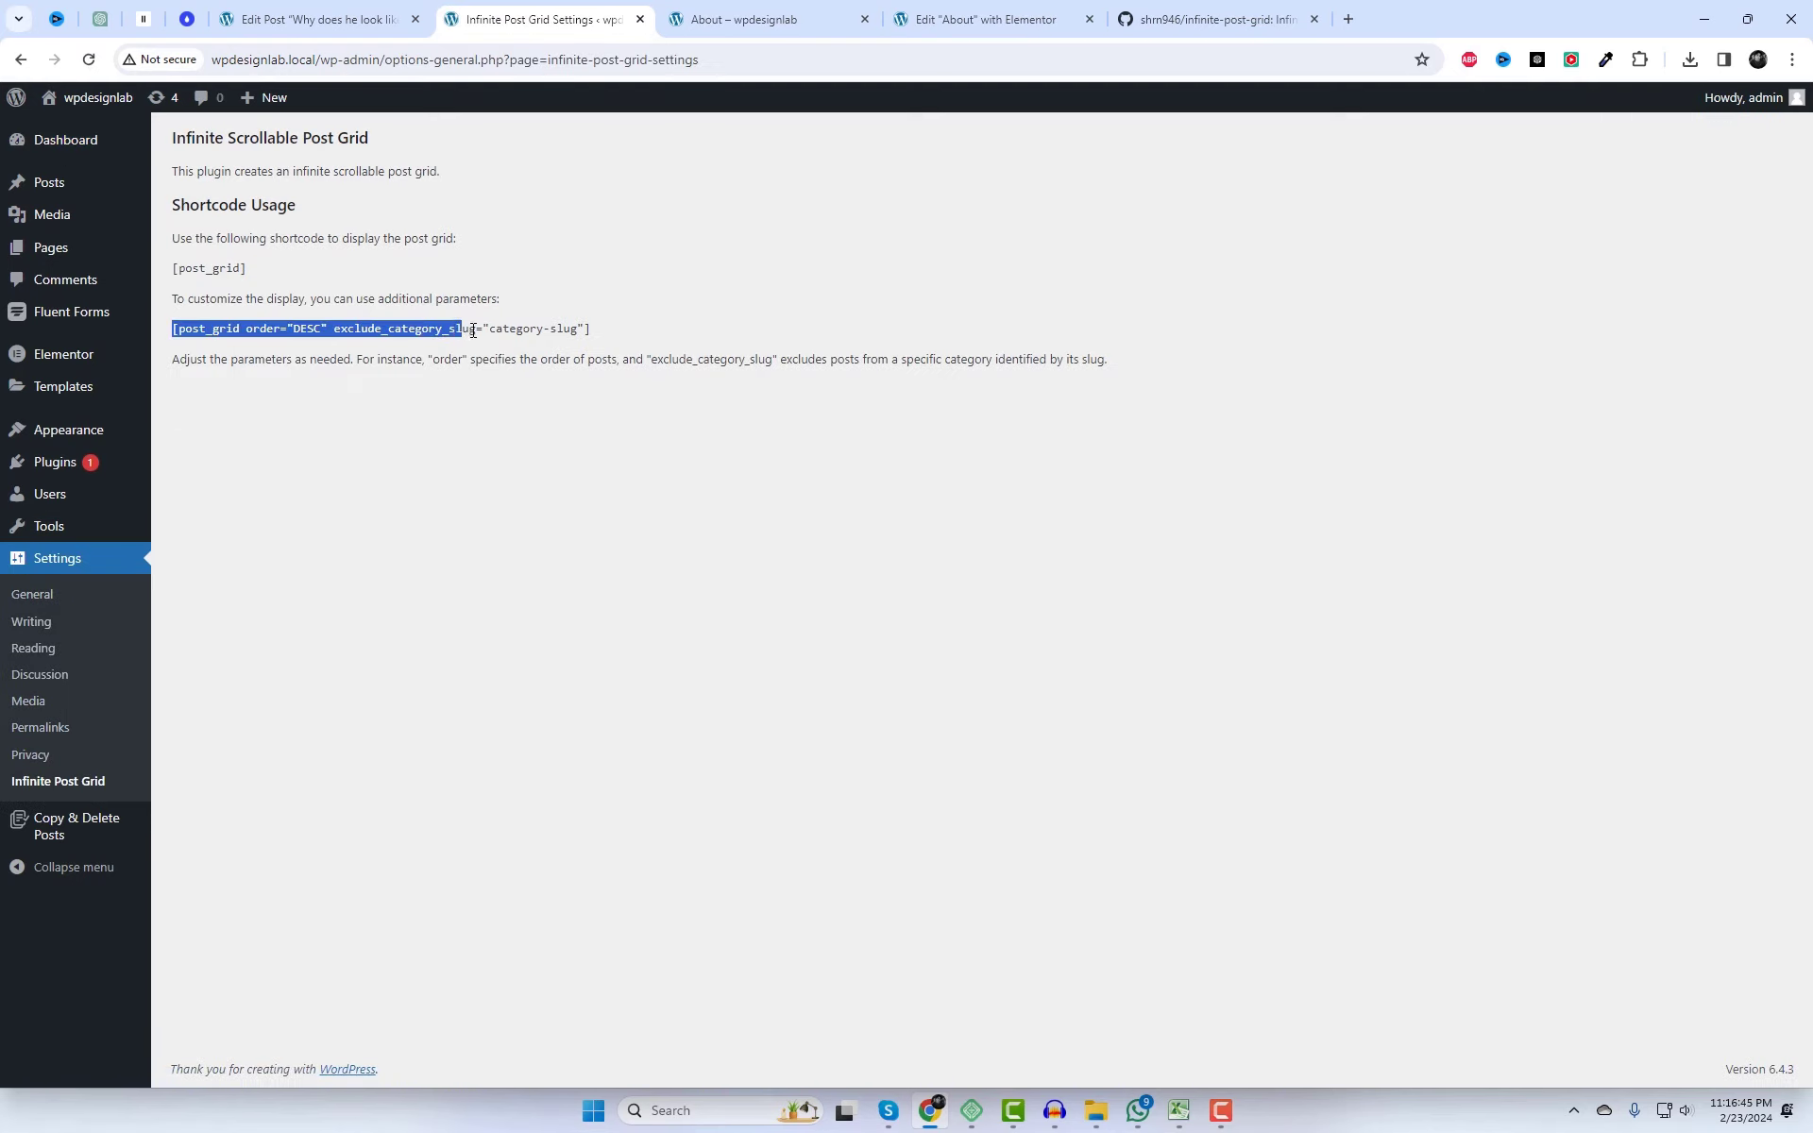
right_click(580, 325)
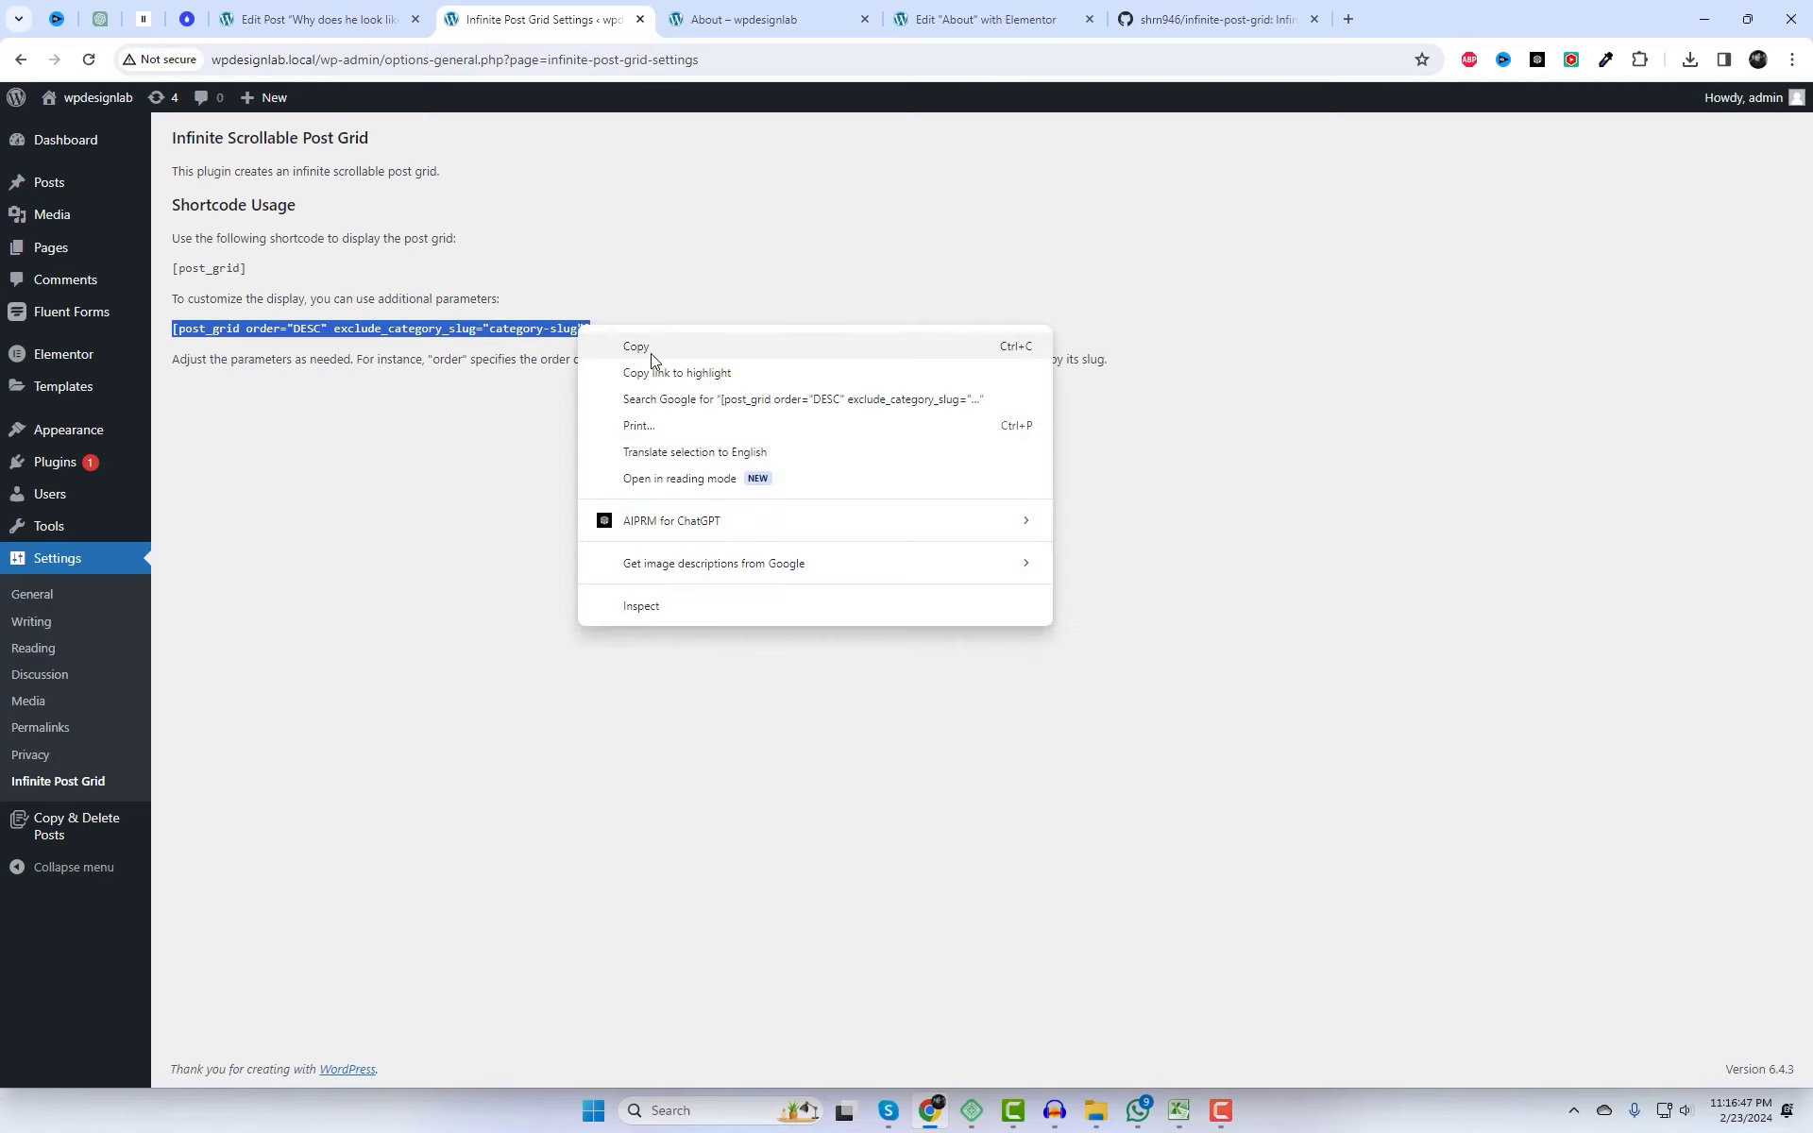
click(651, 346)
- Paste the parameterised shortcode over [post_grid] in the About page's Shortcode widget
click(951, 17)
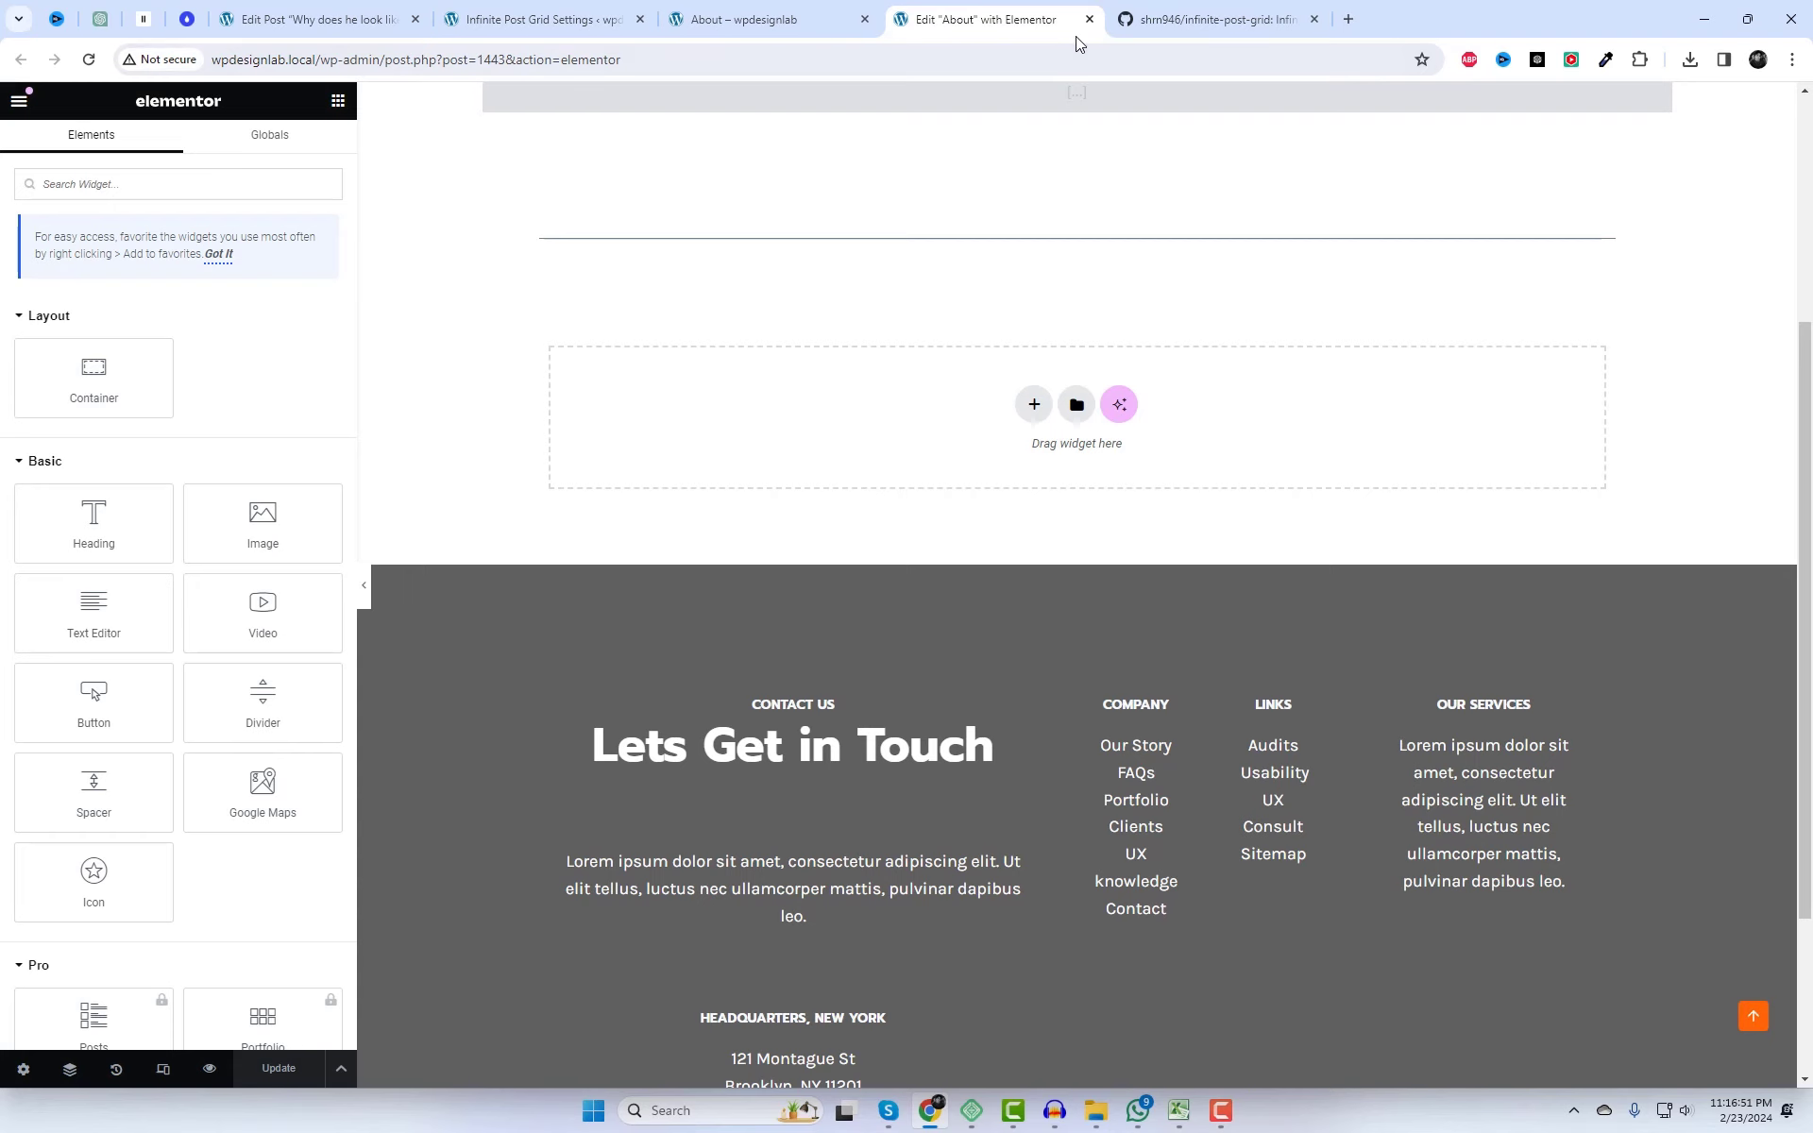
scroll(1032, 203, up, 3)
scroll(1031, 203, up, 1)
click(906, 472)
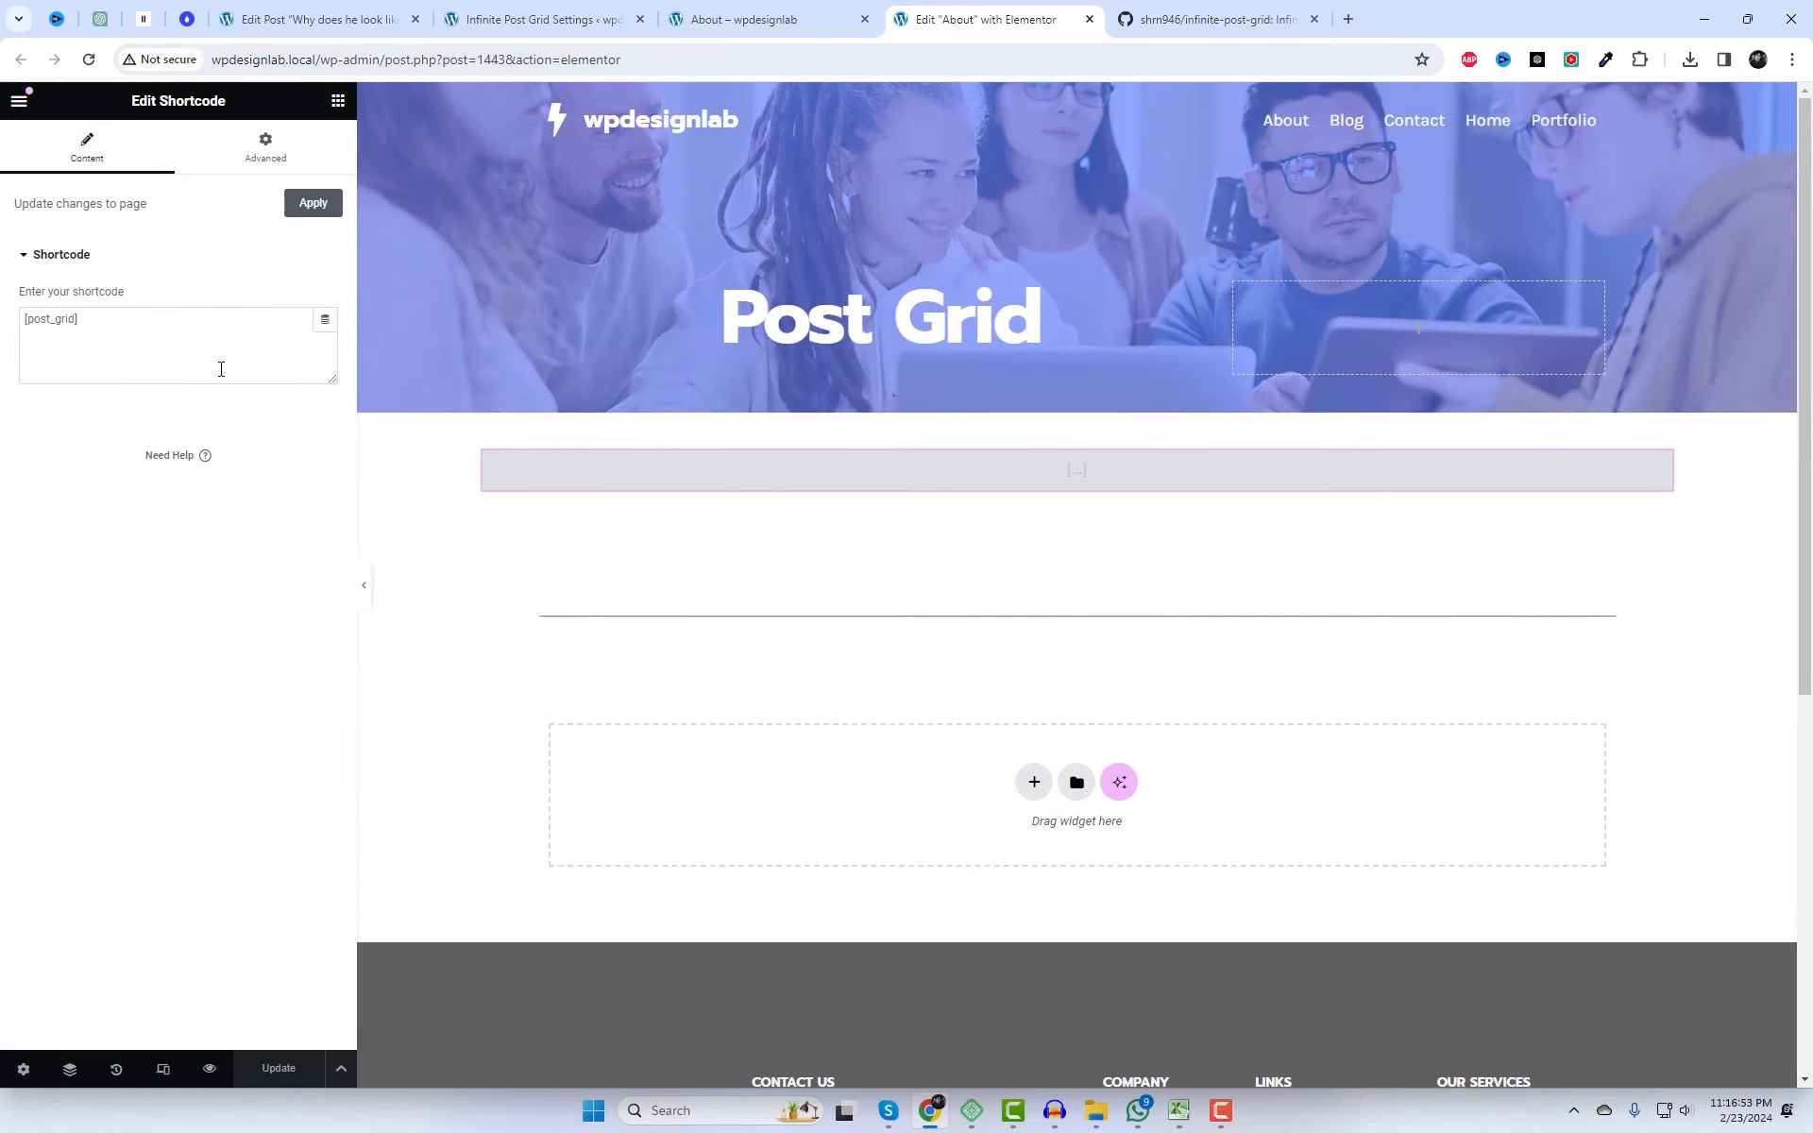
key(ctrl+v)
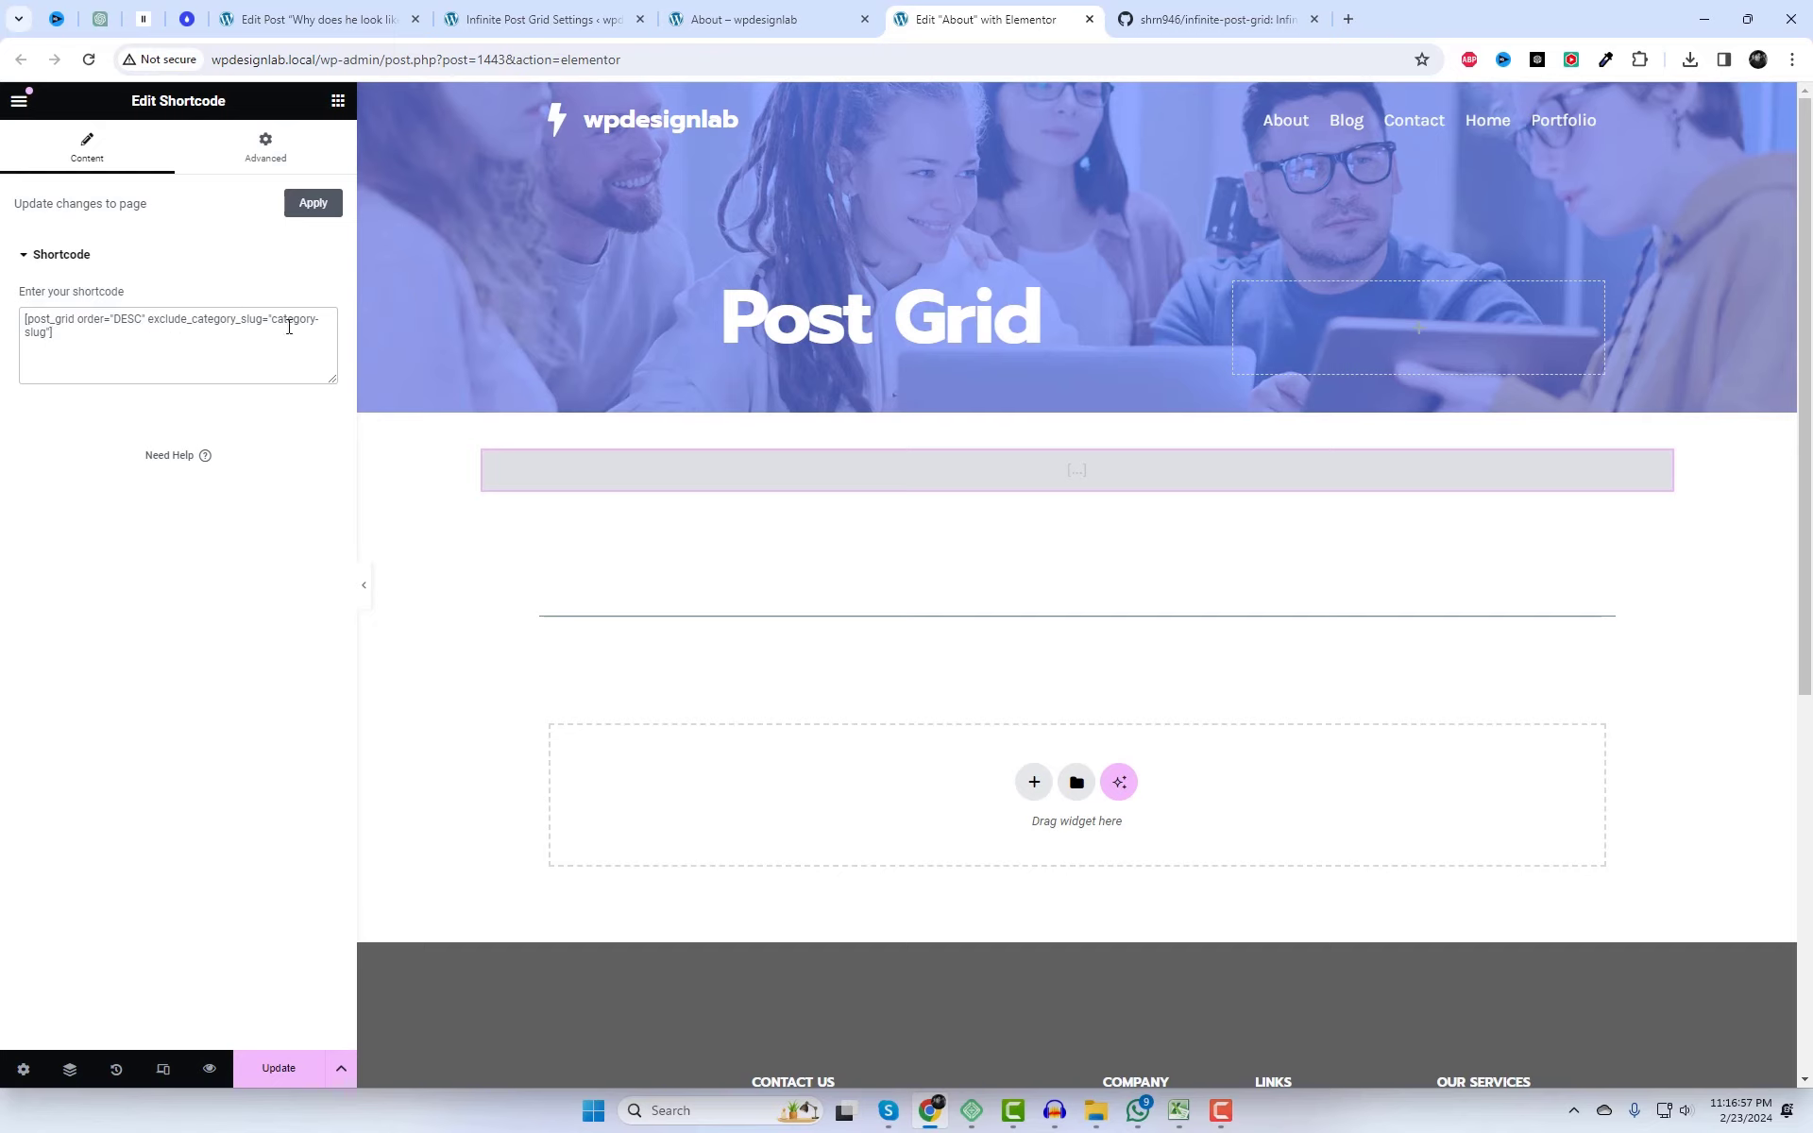
- Change the shortcode to order="ASC" and exclude_category_slug="uncategorized" using the copied category slug
click(540, 19)
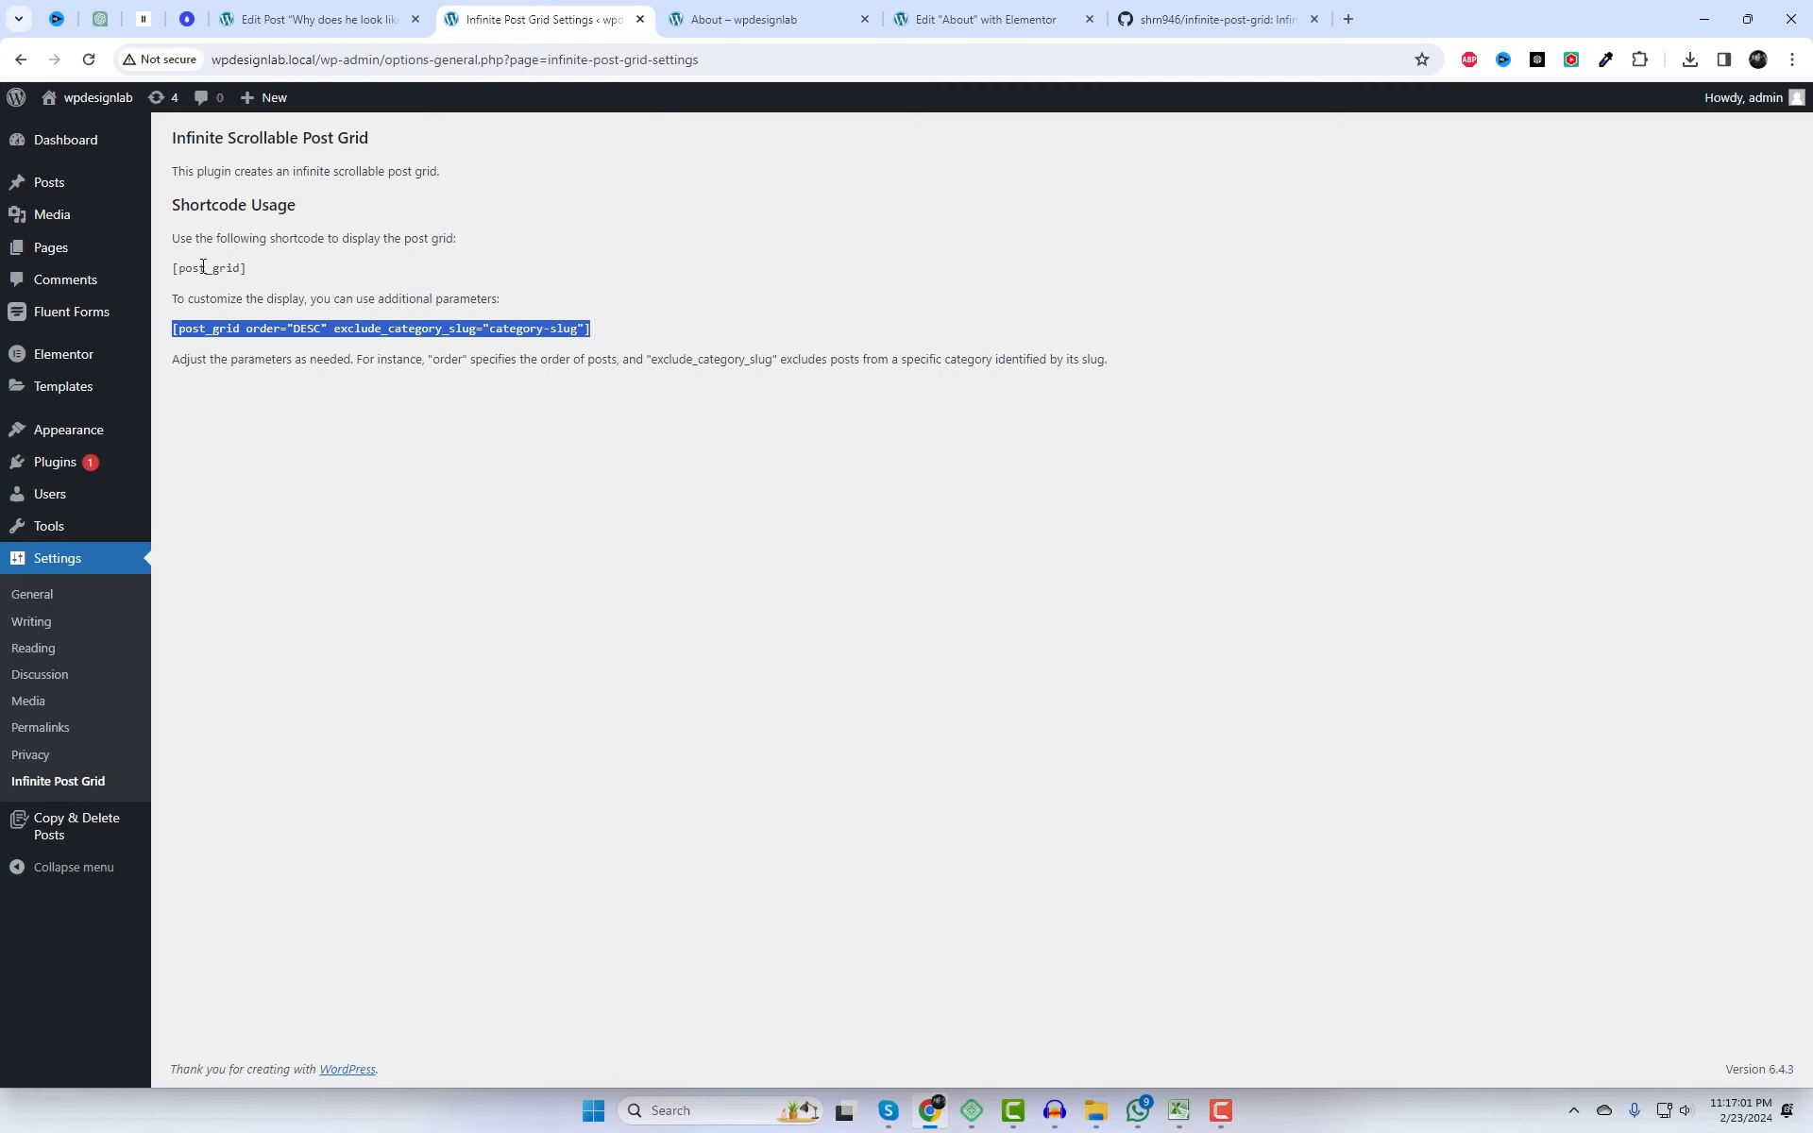
click(200, 238)
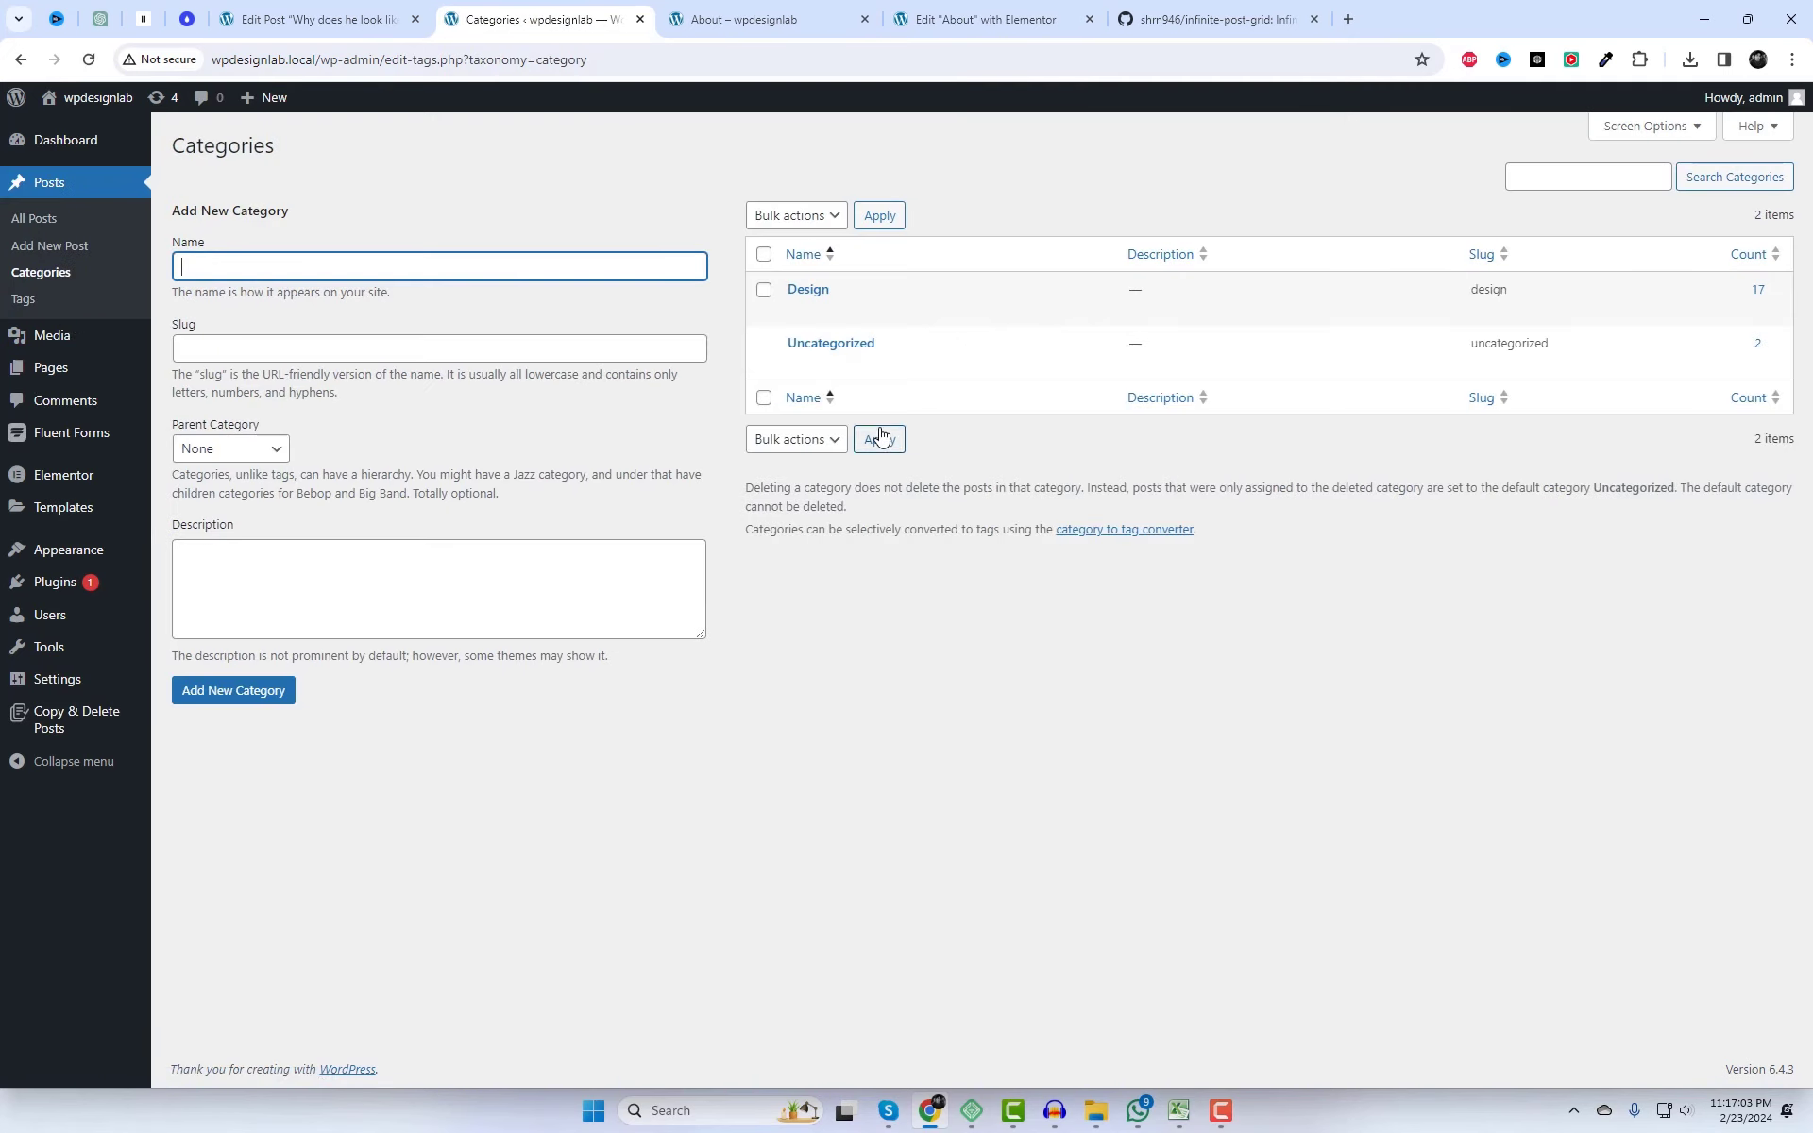
click(845, 364)
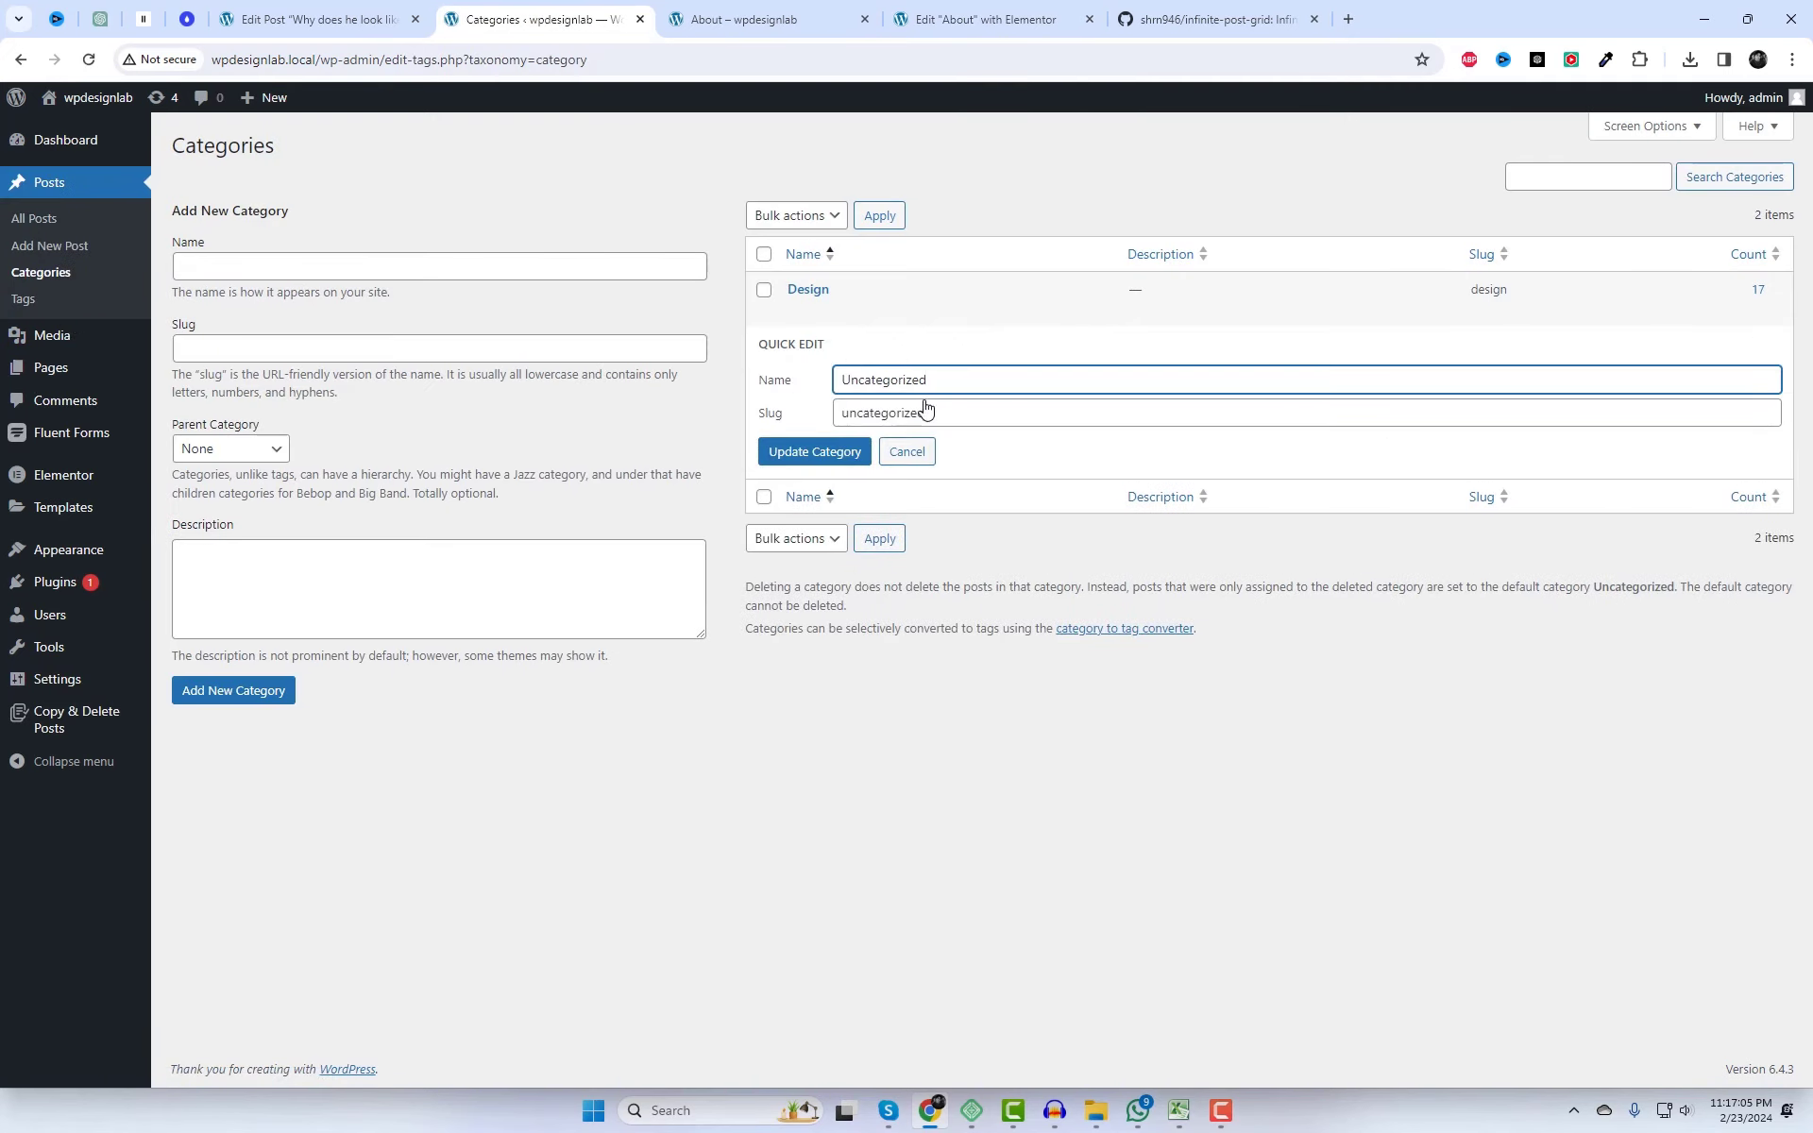
key(Tab)
key(ctrl+c)
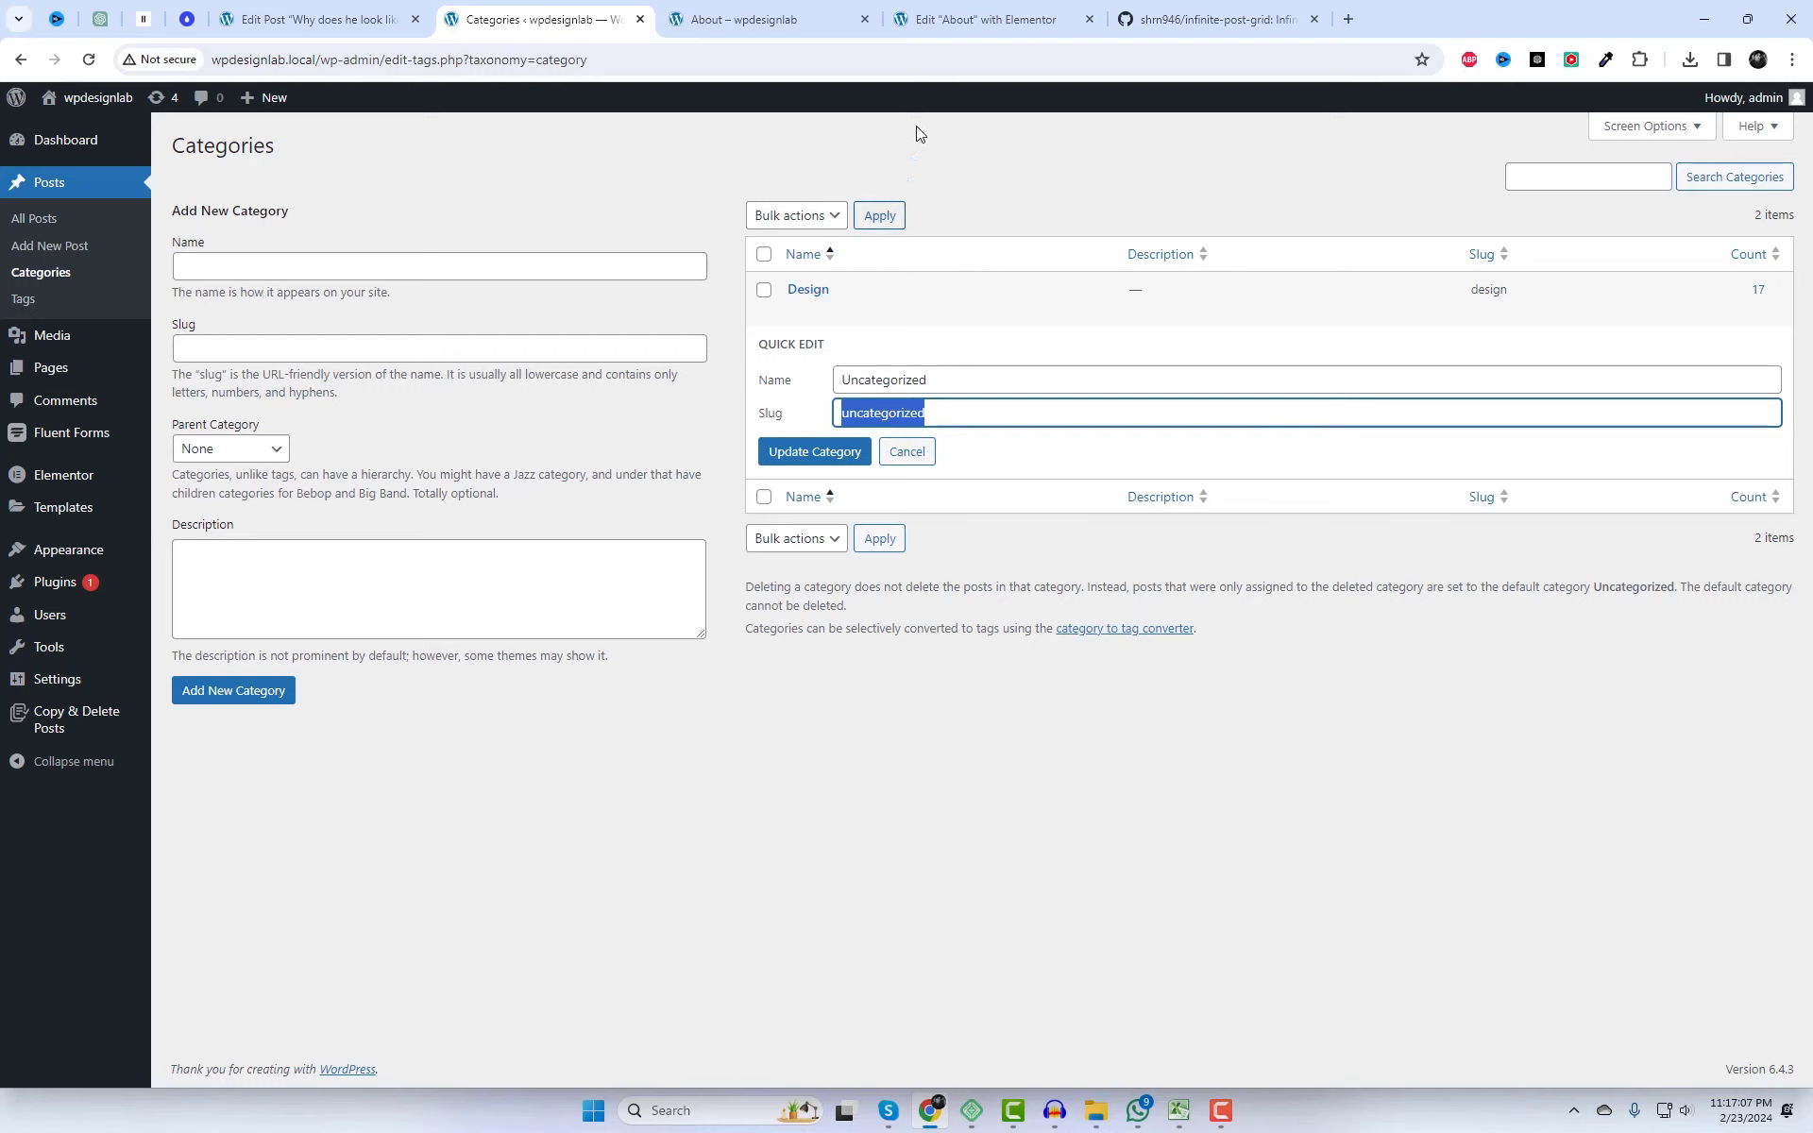
click(947, 18)
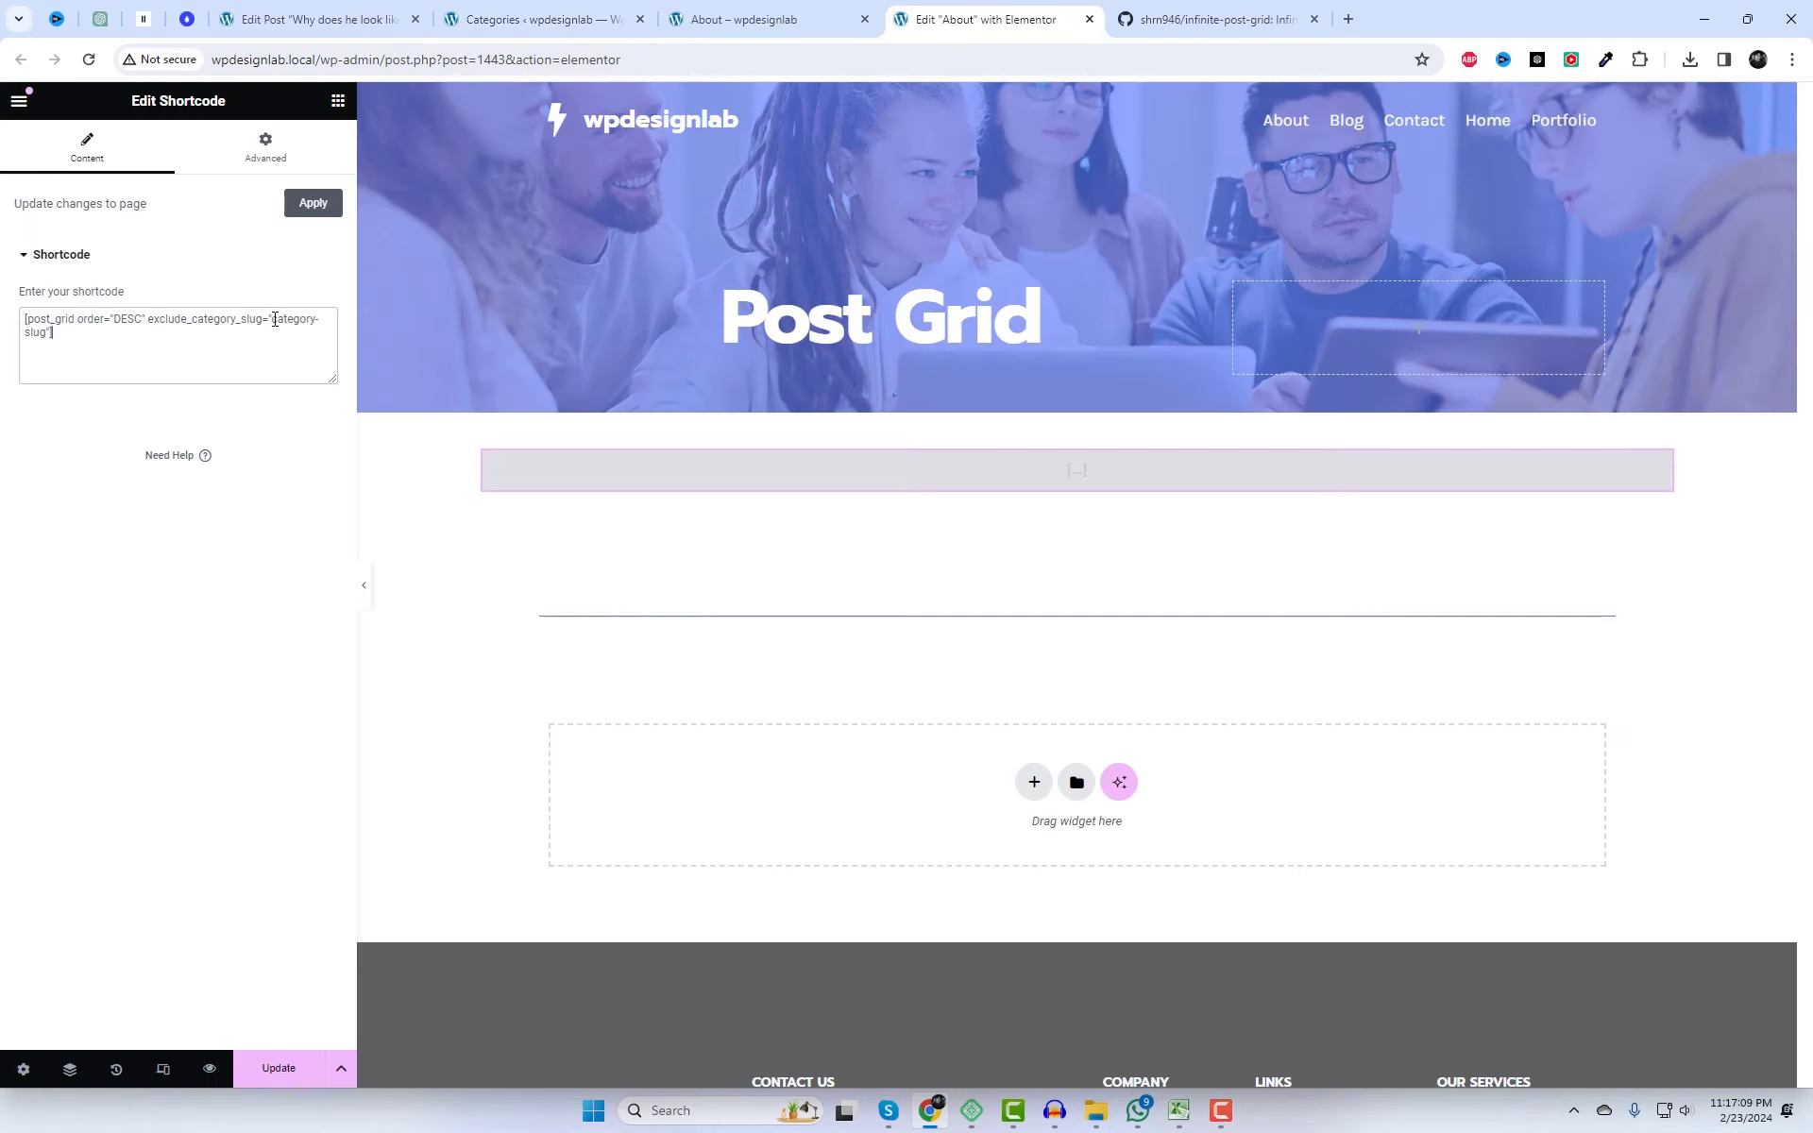
drag(272, 319, 290, 320)
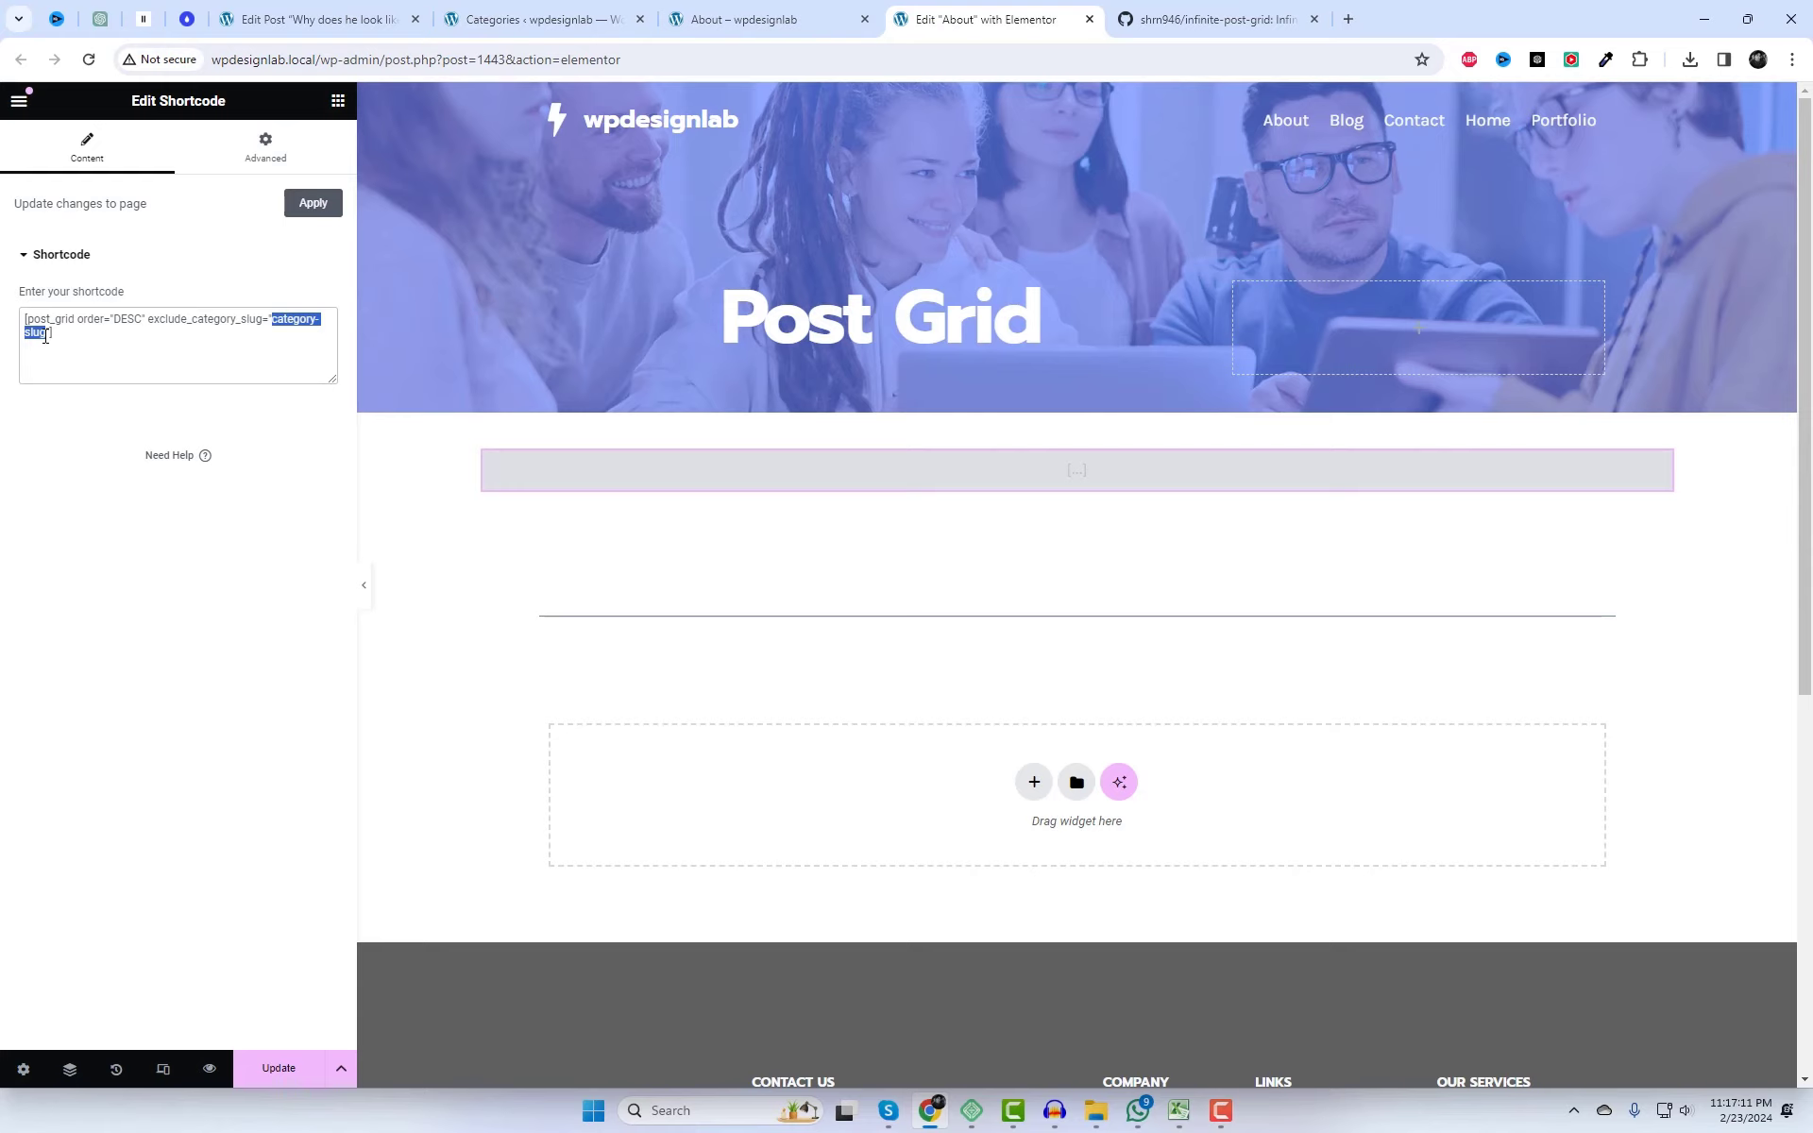
key(ctrl+v)
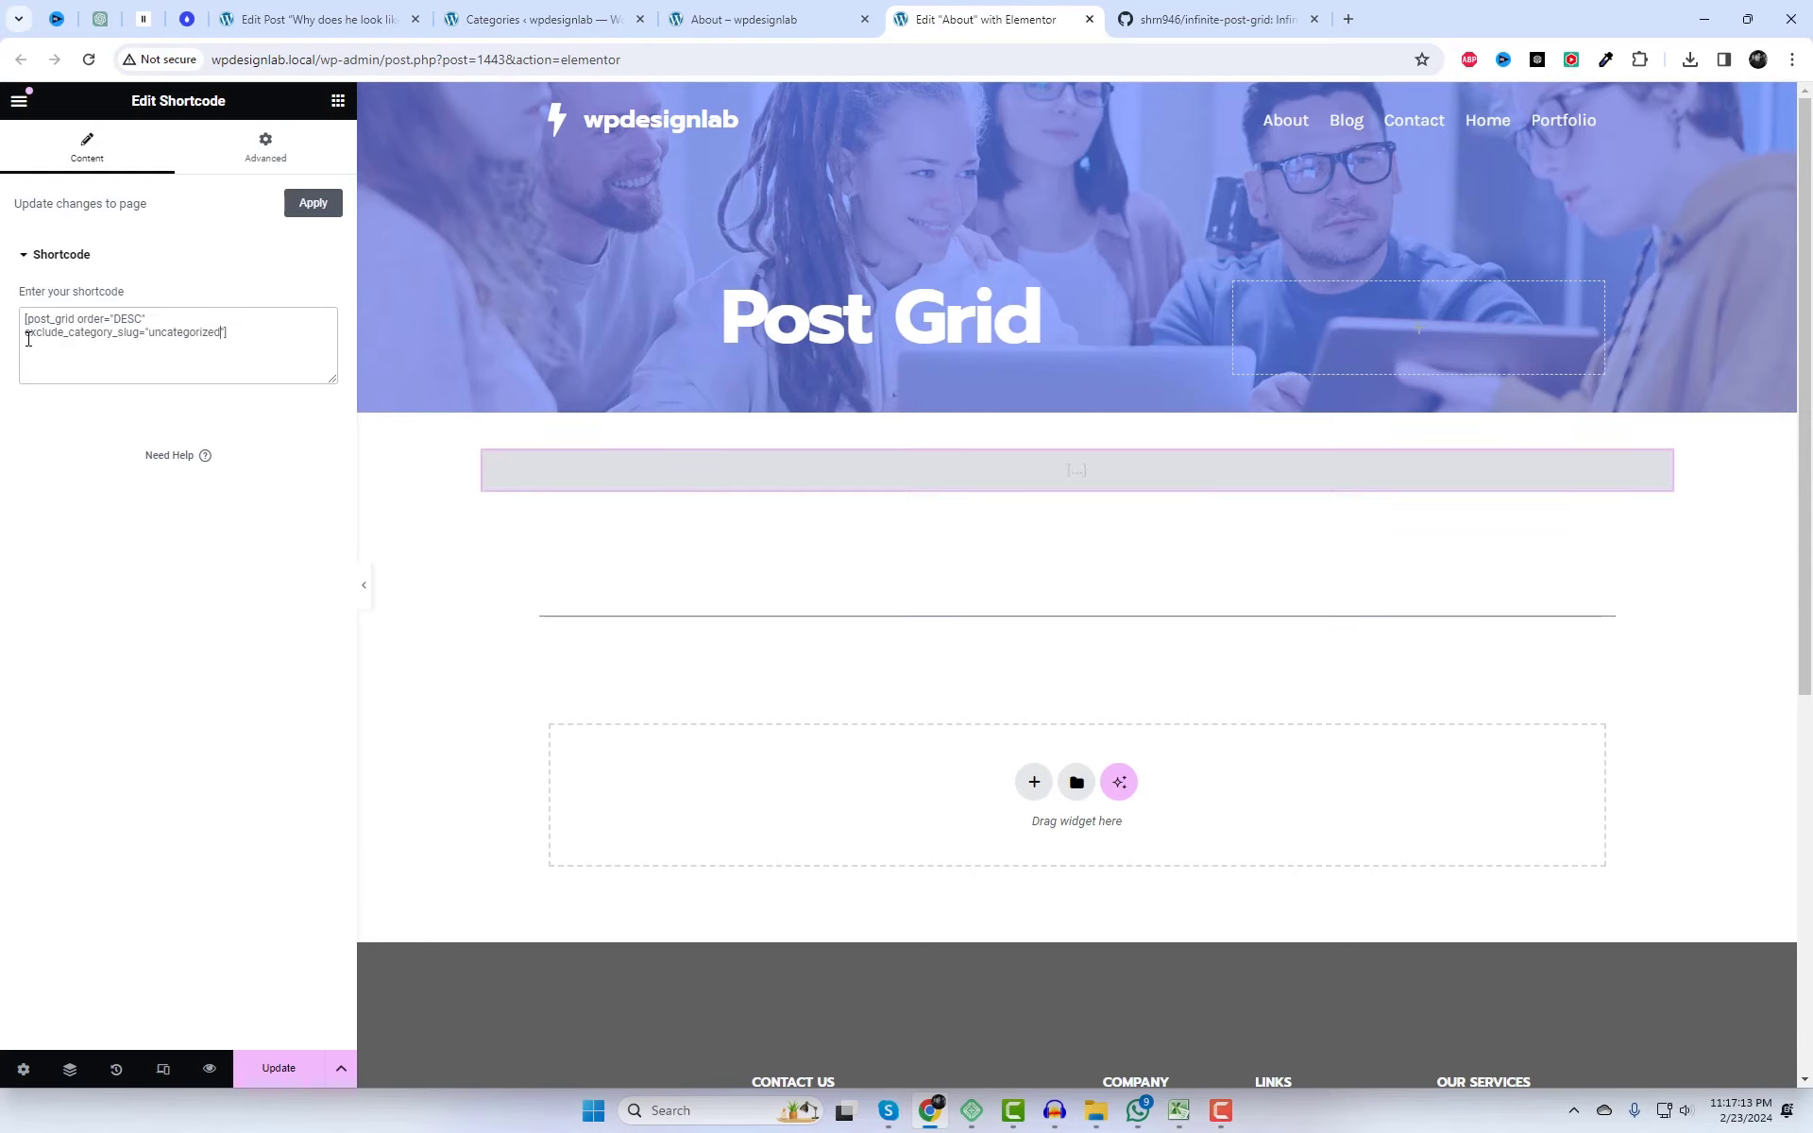
key(BackSpace)
text(ASC)
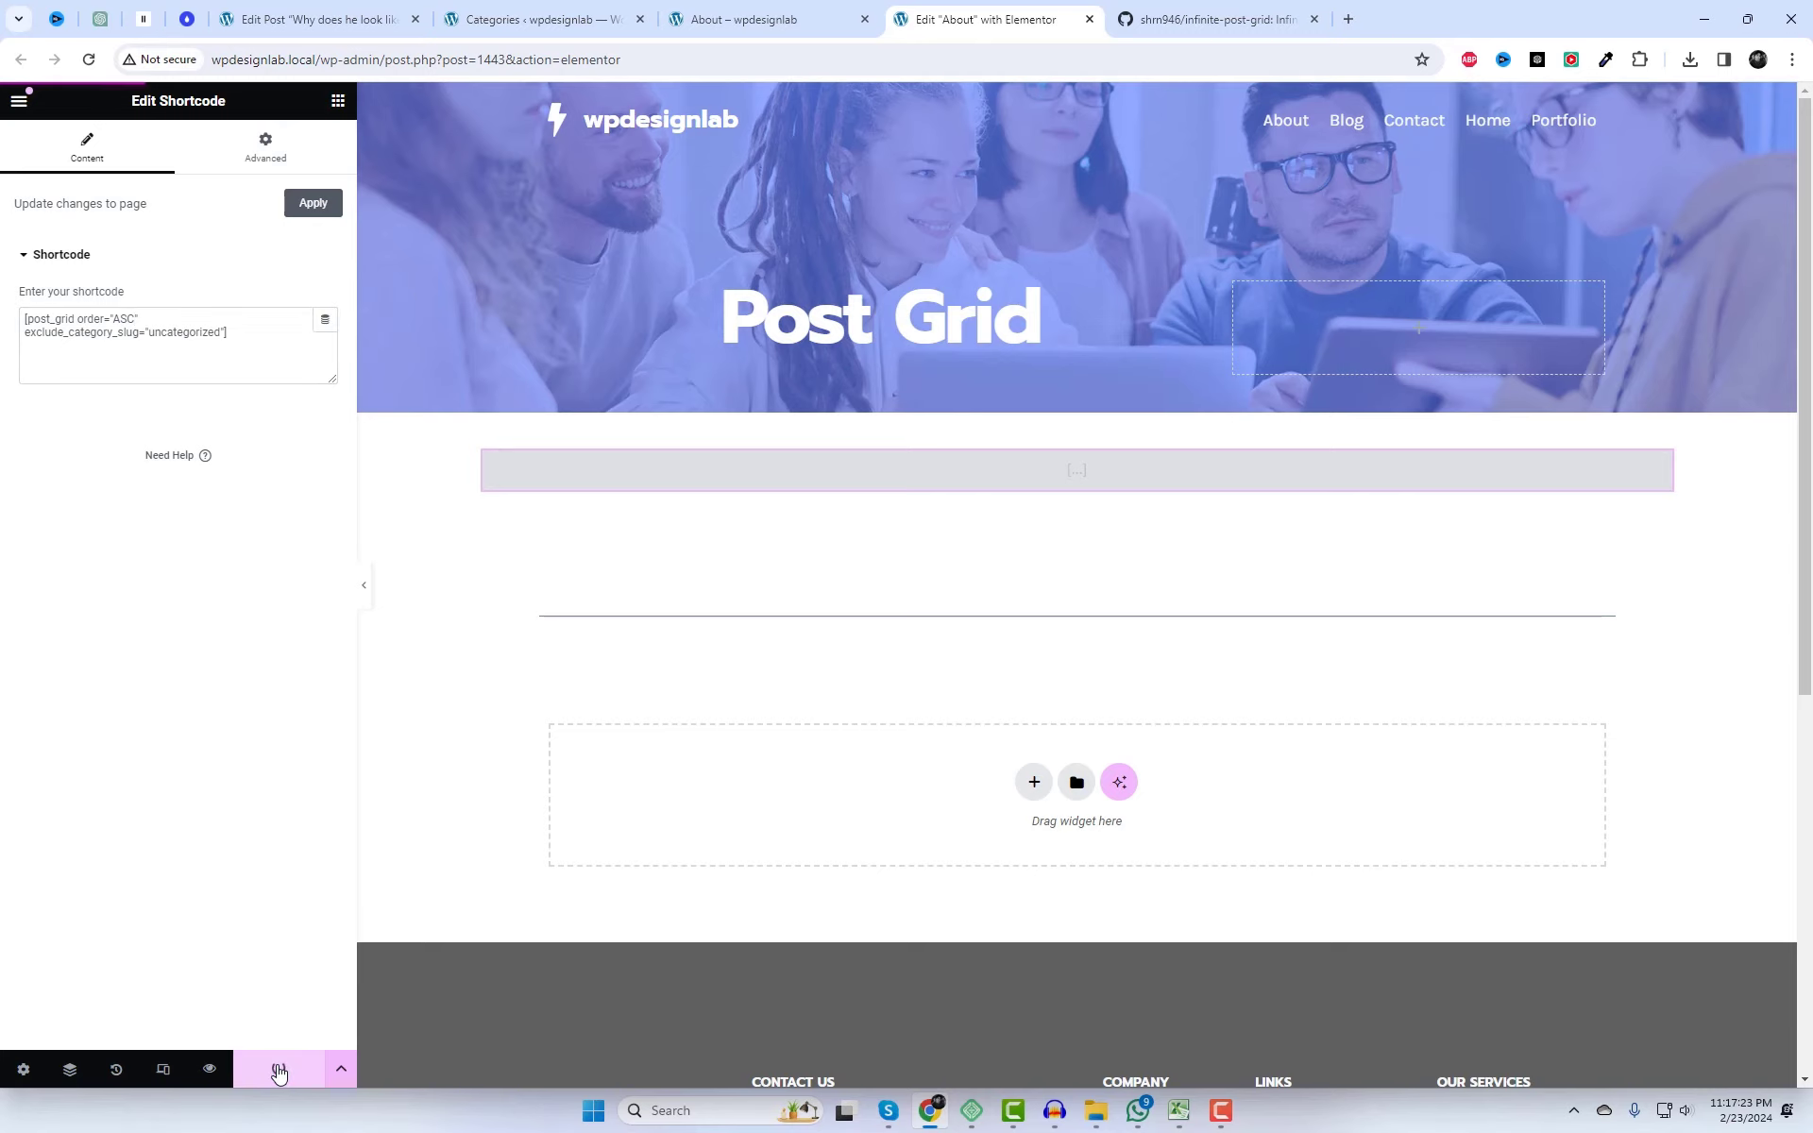
- Reload the About preview and scroll the ascending grid led by 'Luck is the residue of design.'
click(756, 19)
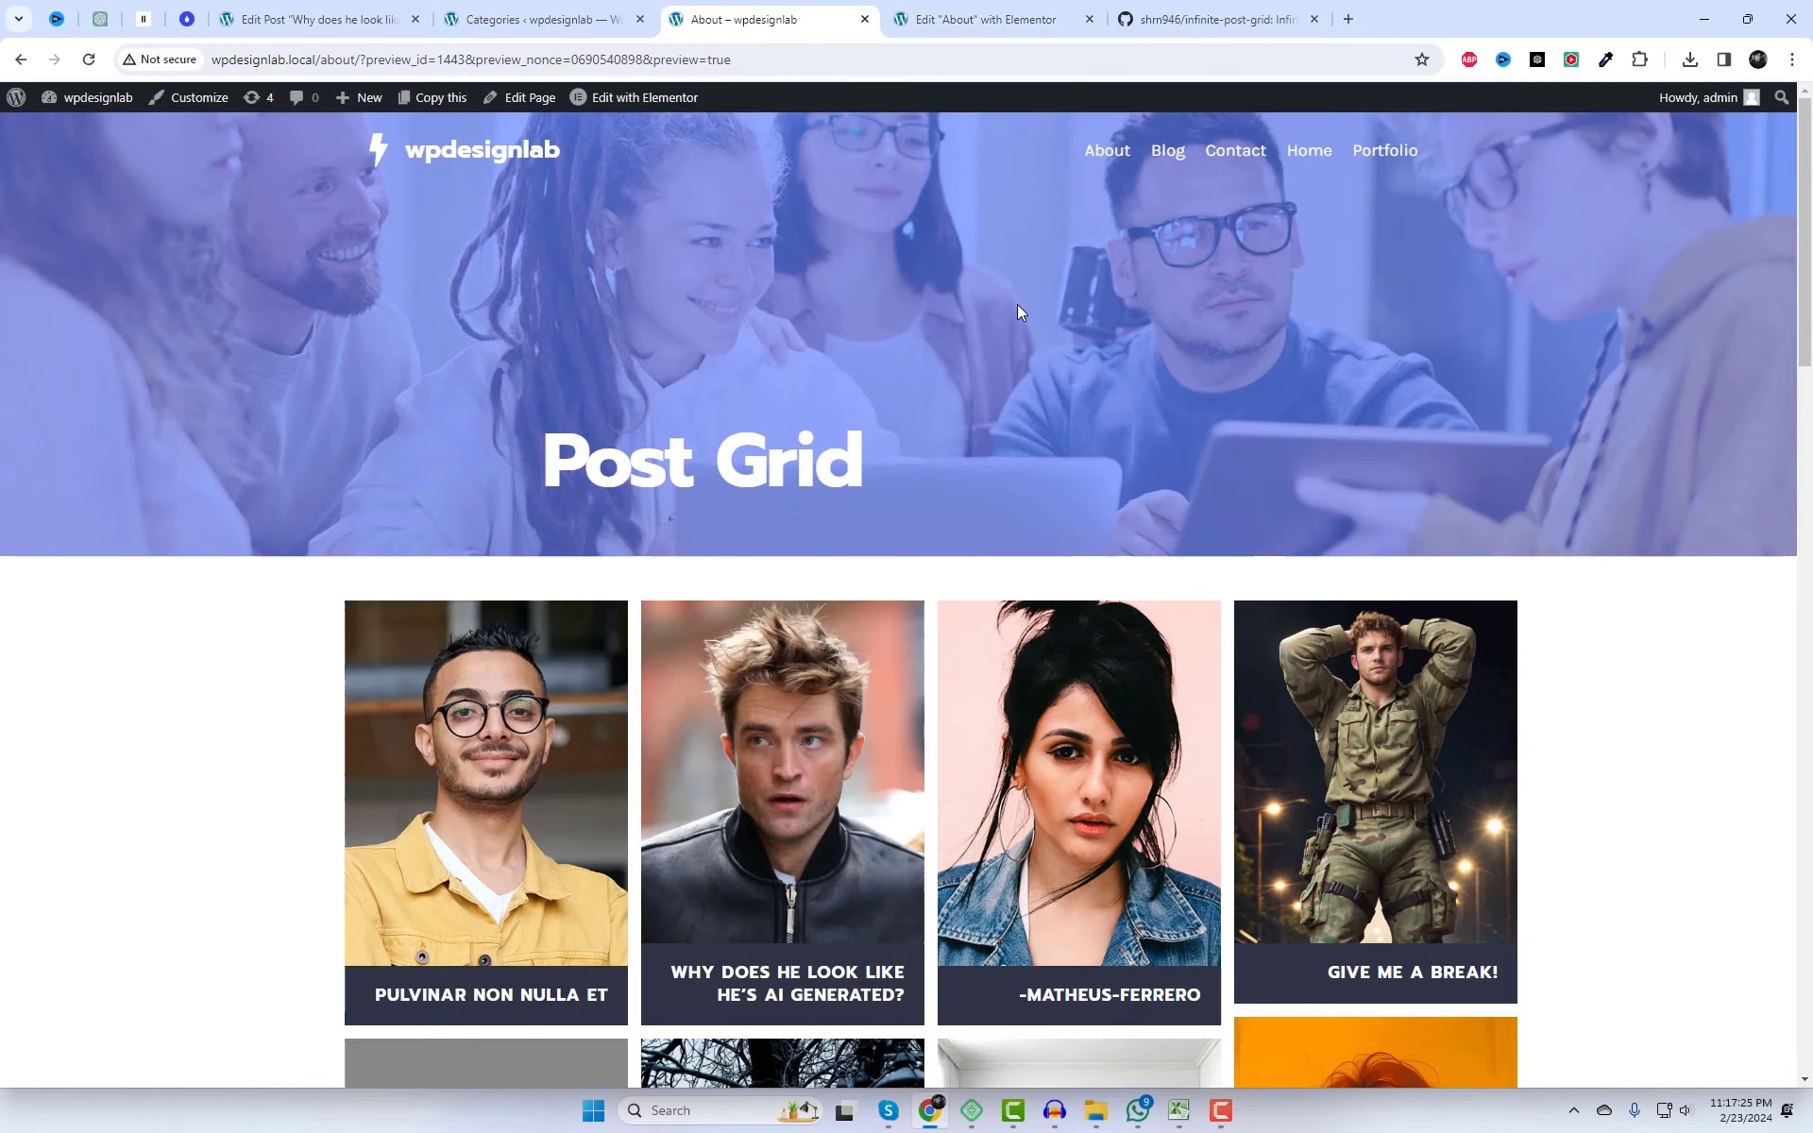
right_click(1017, 304)
click(1048, 377)
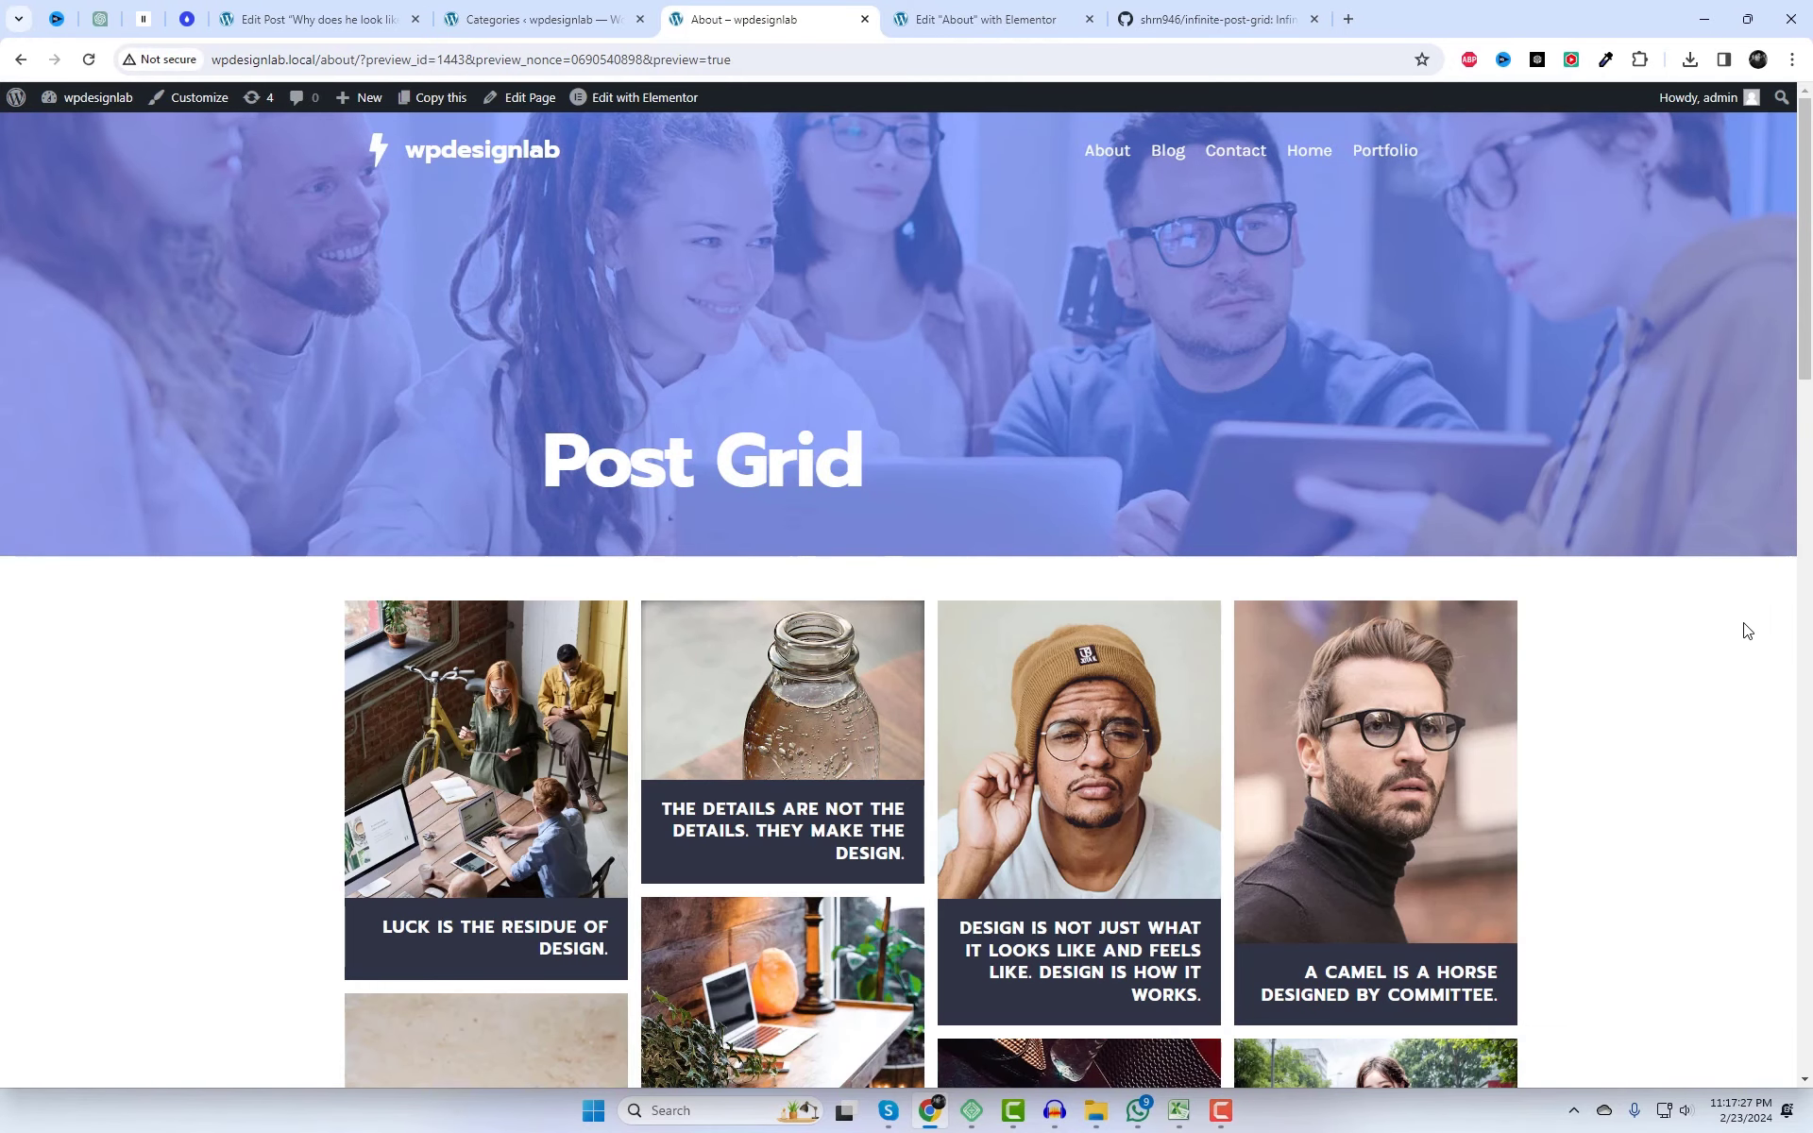
scroll(1768, 641, down, 3)
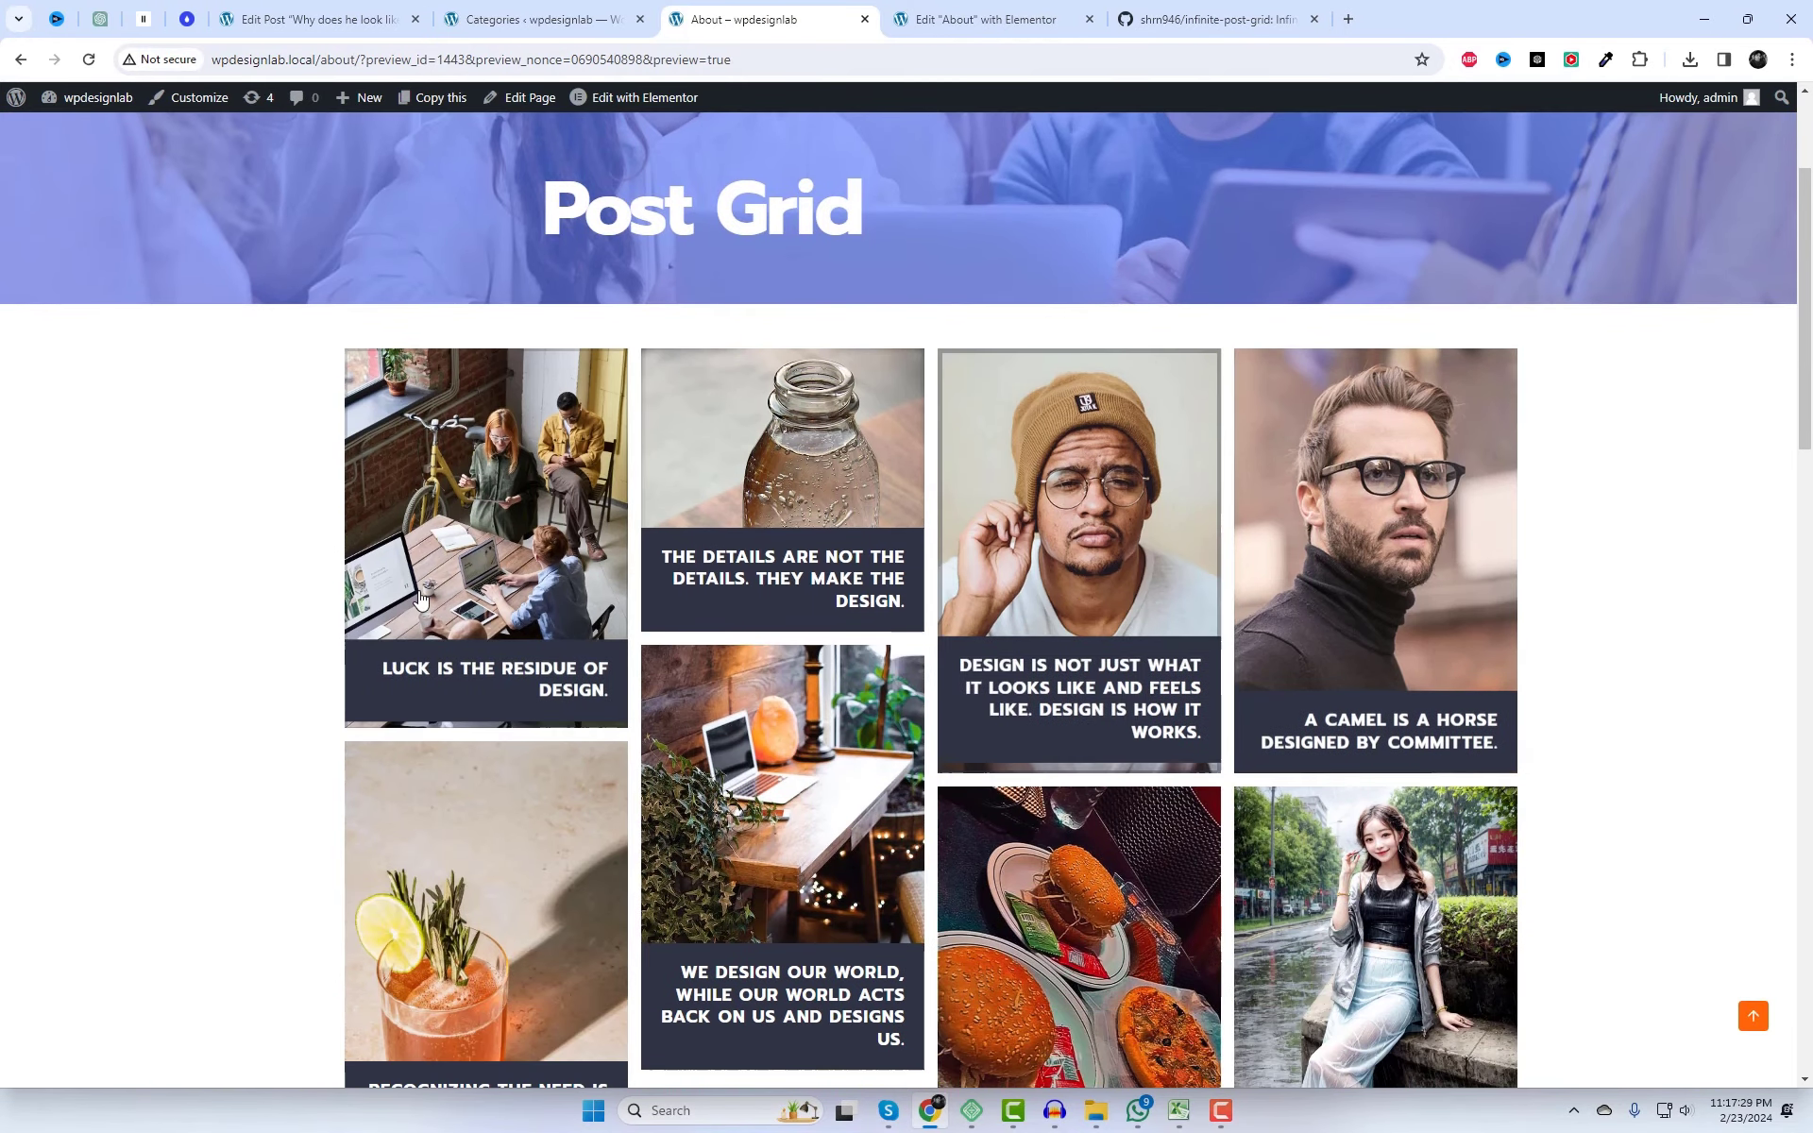
scroll(1655, 640, down, 4)
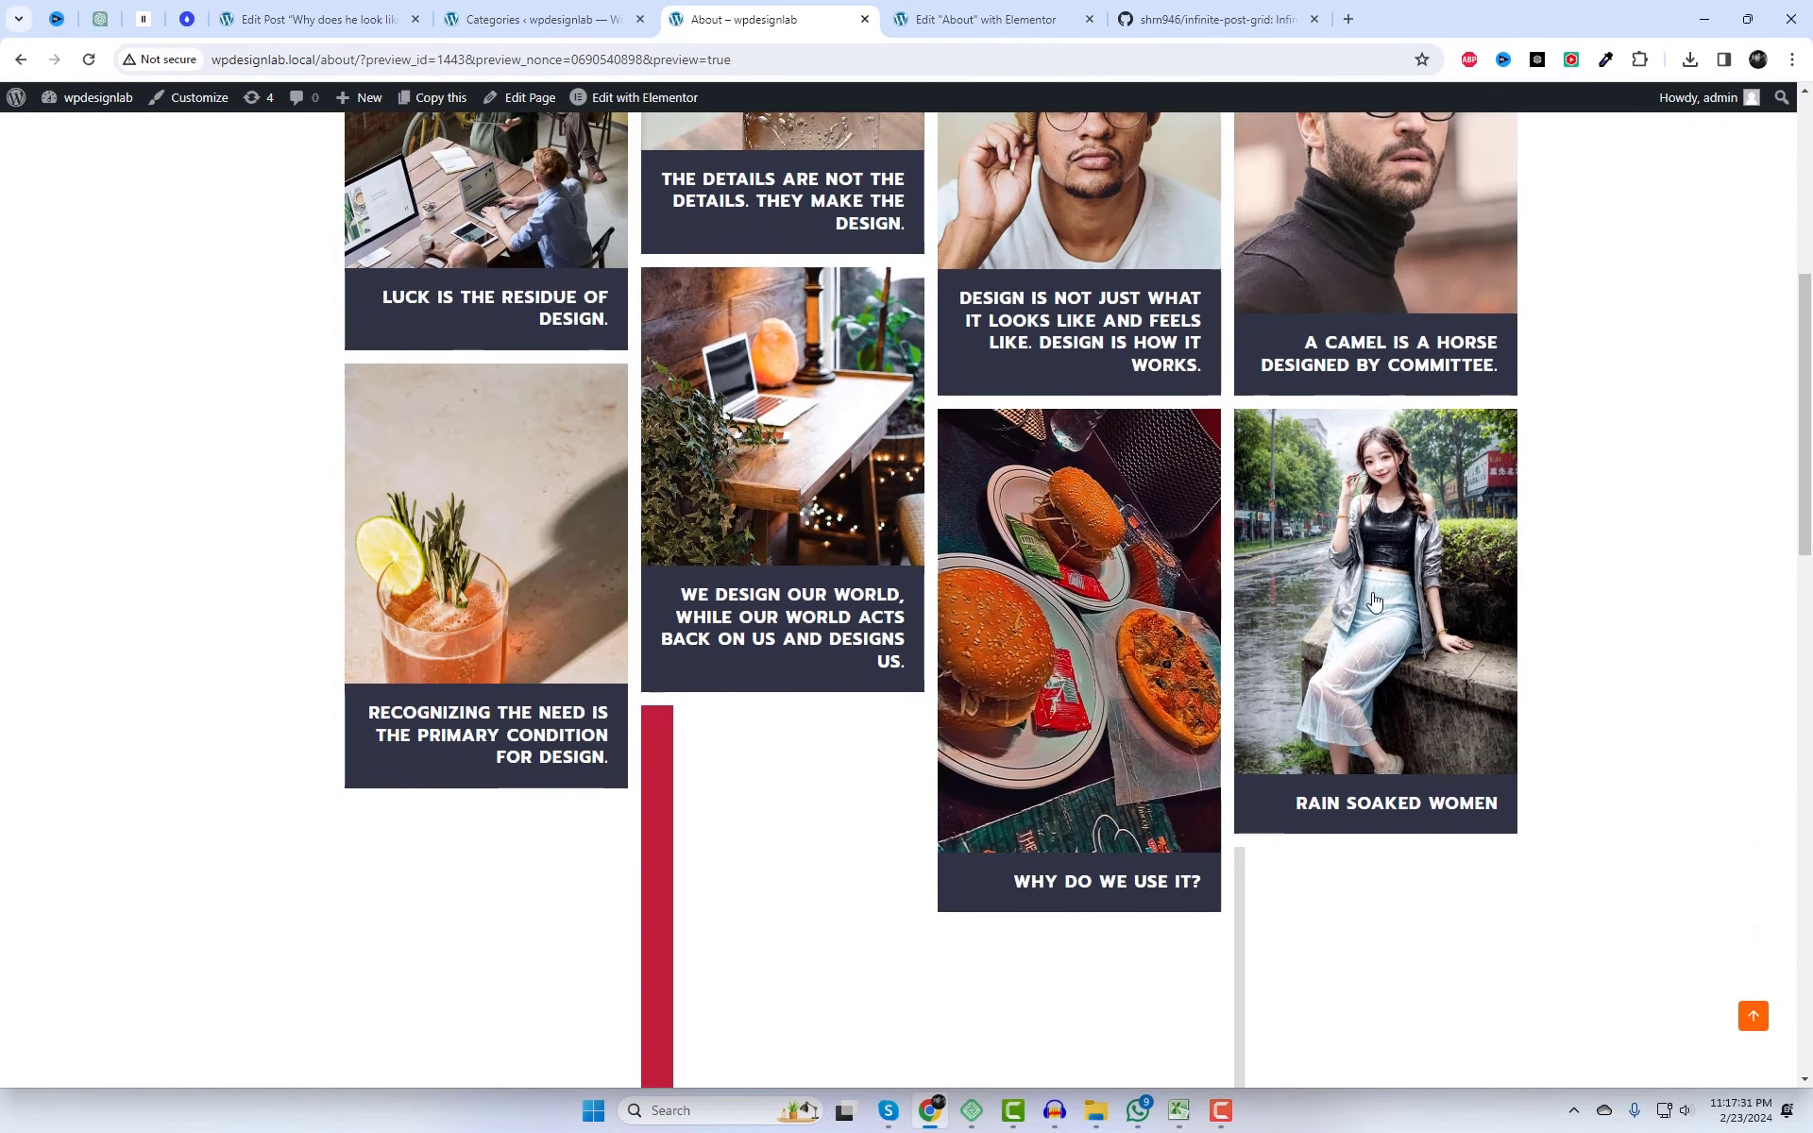
scroll(1290, 592, down, 6)
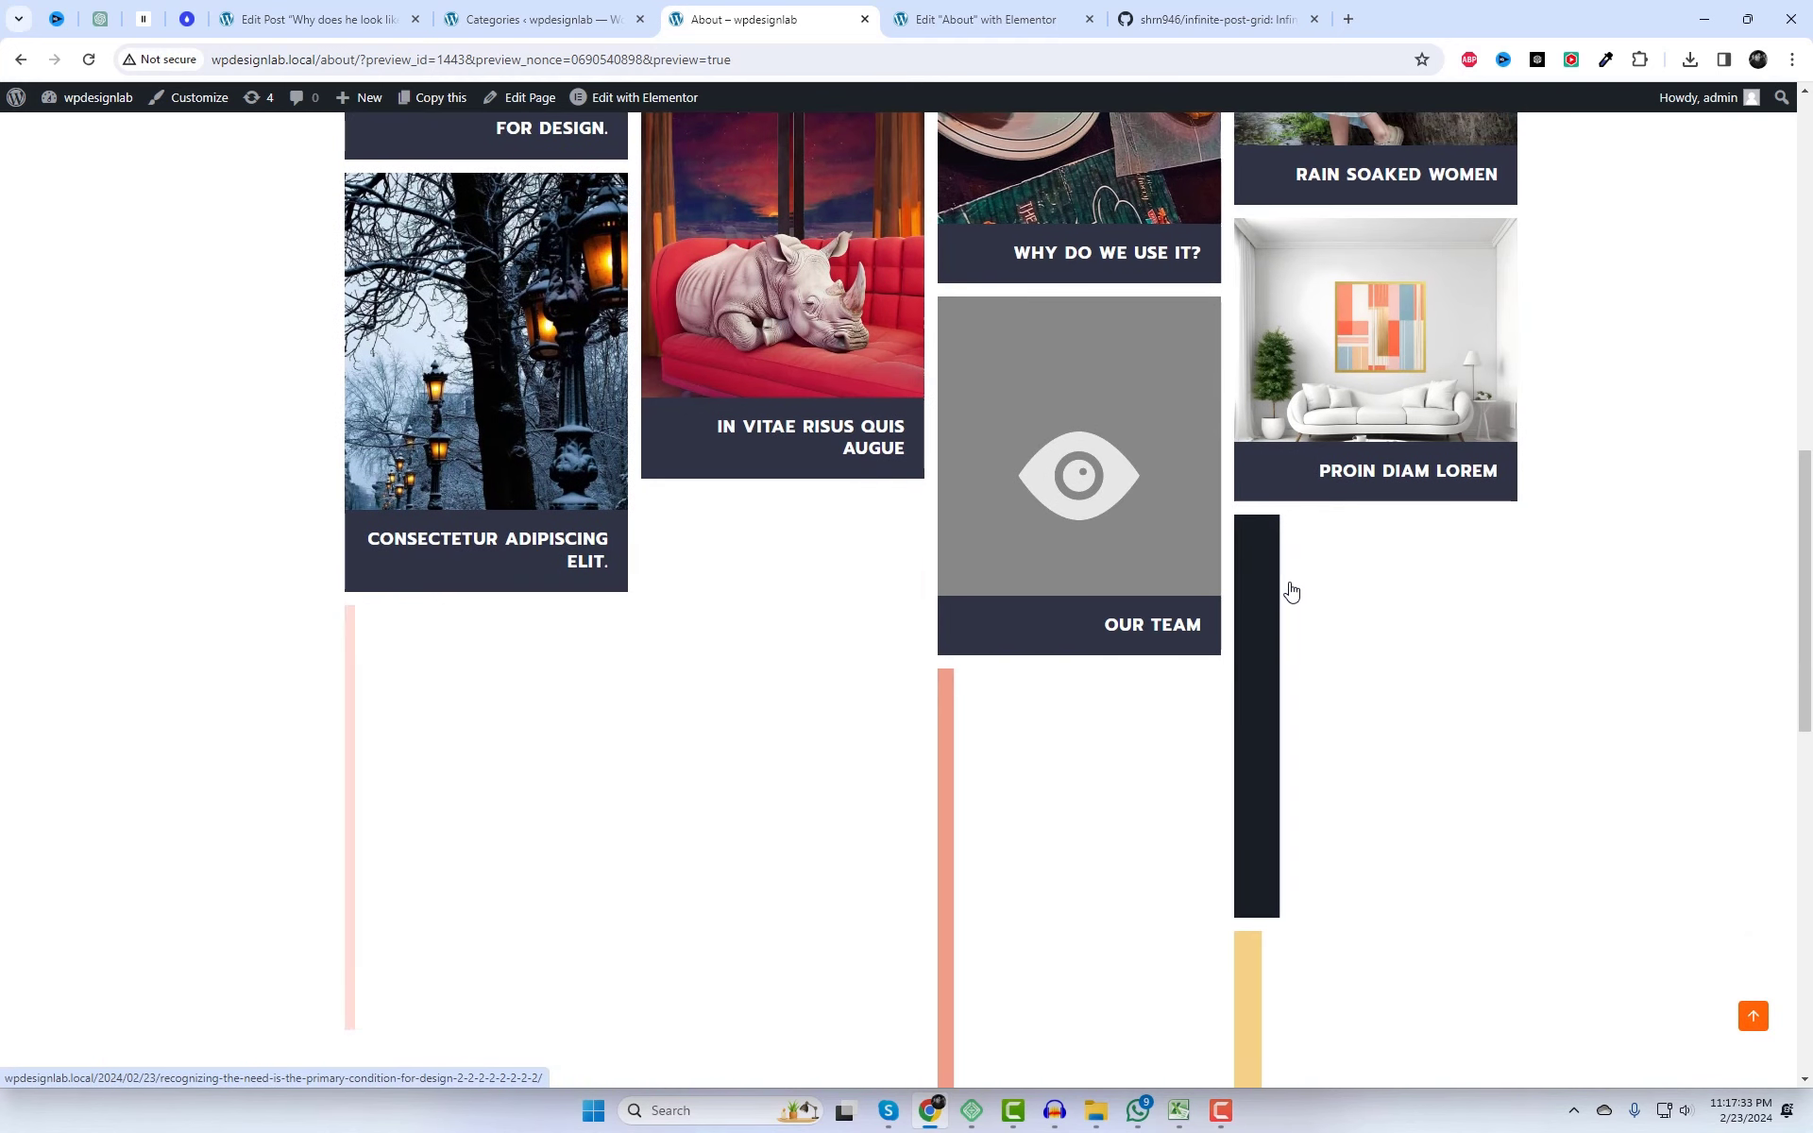
scroll(1291, 592, down, 5)
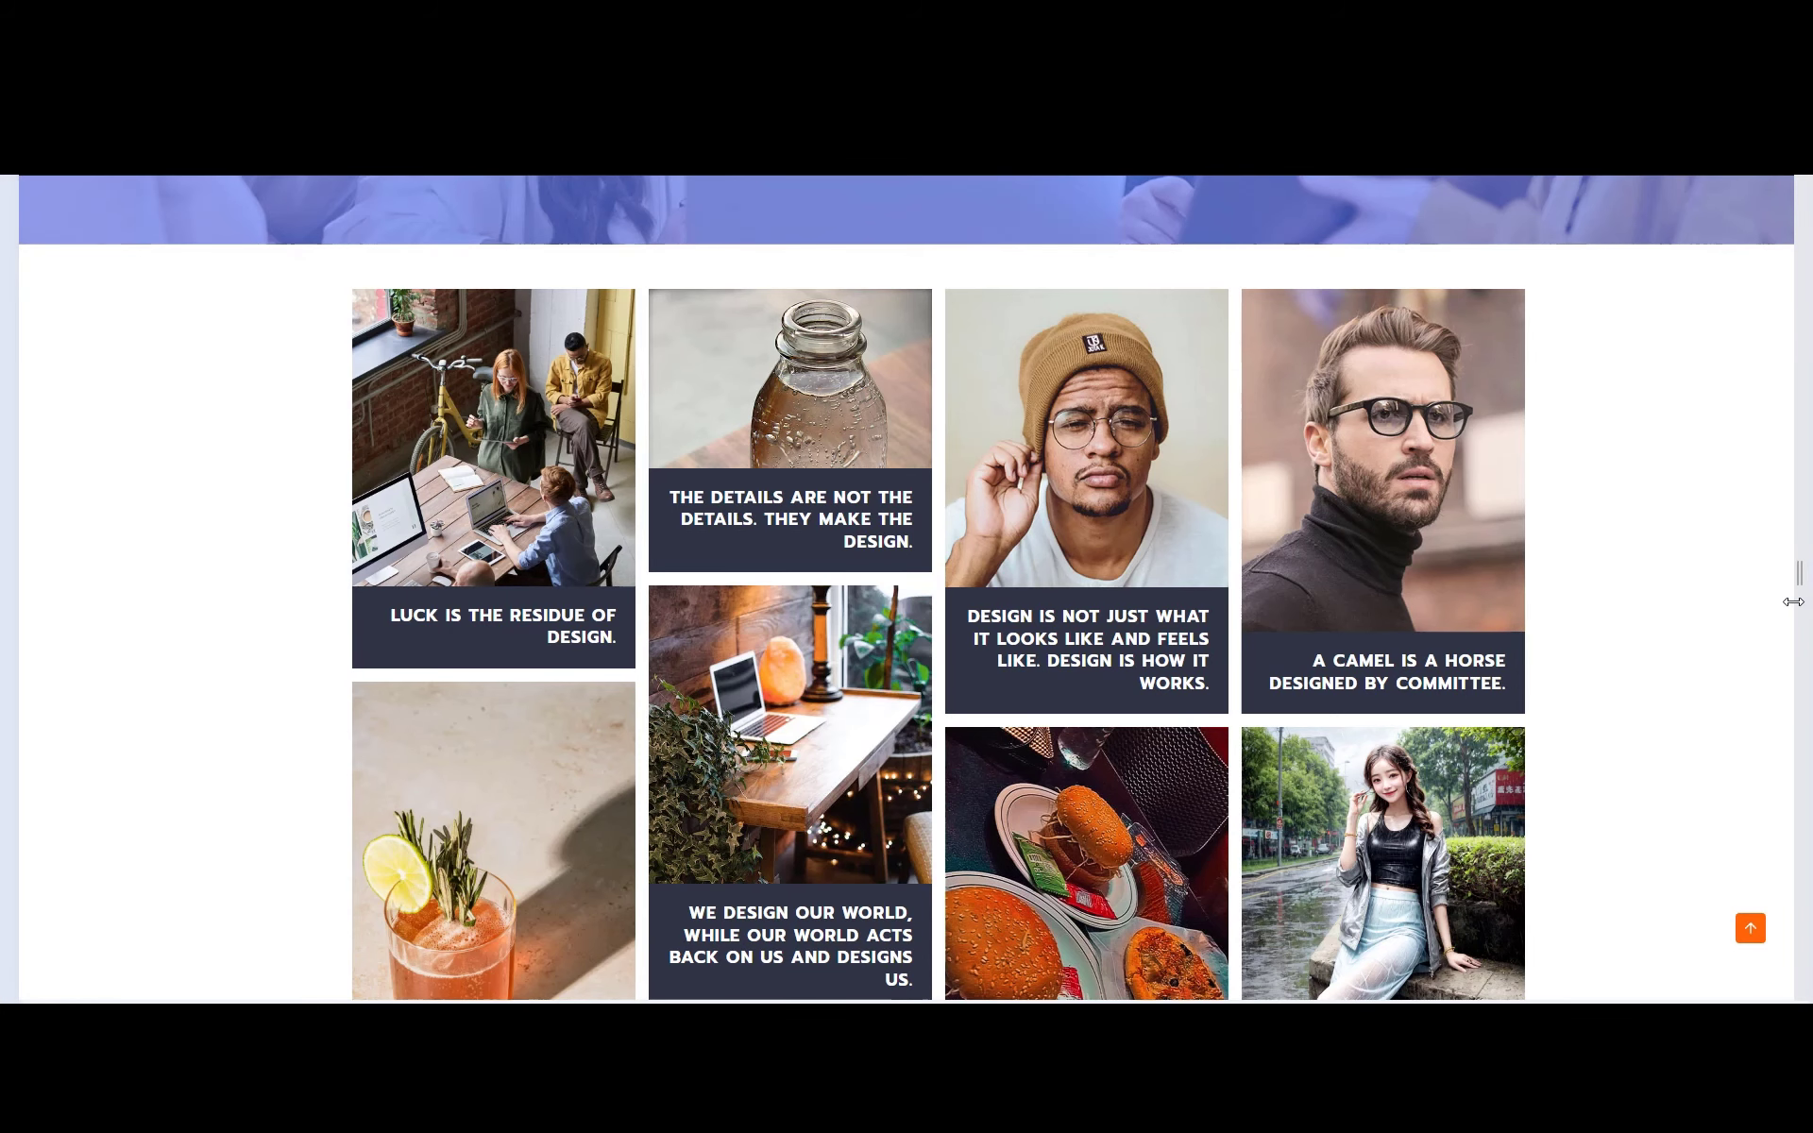
- Narrow the preview to mobile width and scroll through the post grid cards
drag(1792, 602, 1103, 573)
scroll(1006, 582, down, 10)
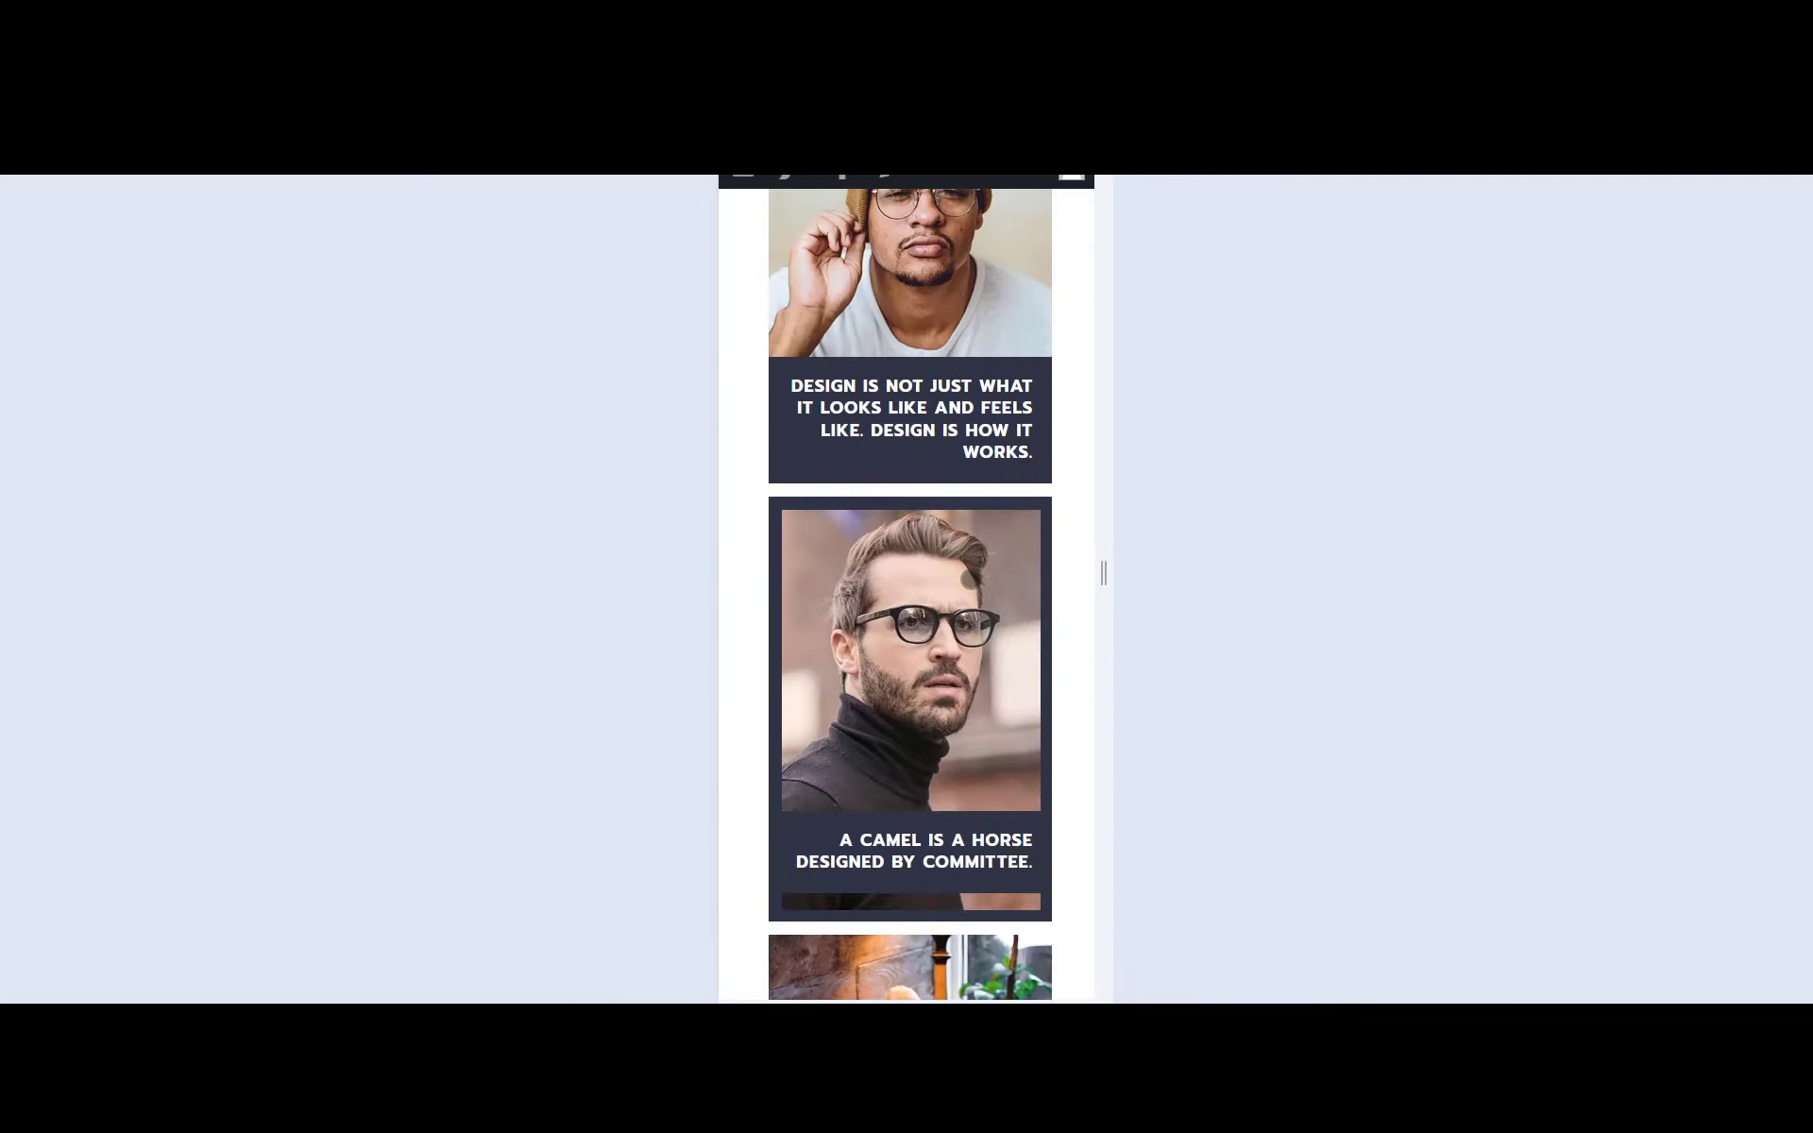
scroll(969, 577, down, 4)
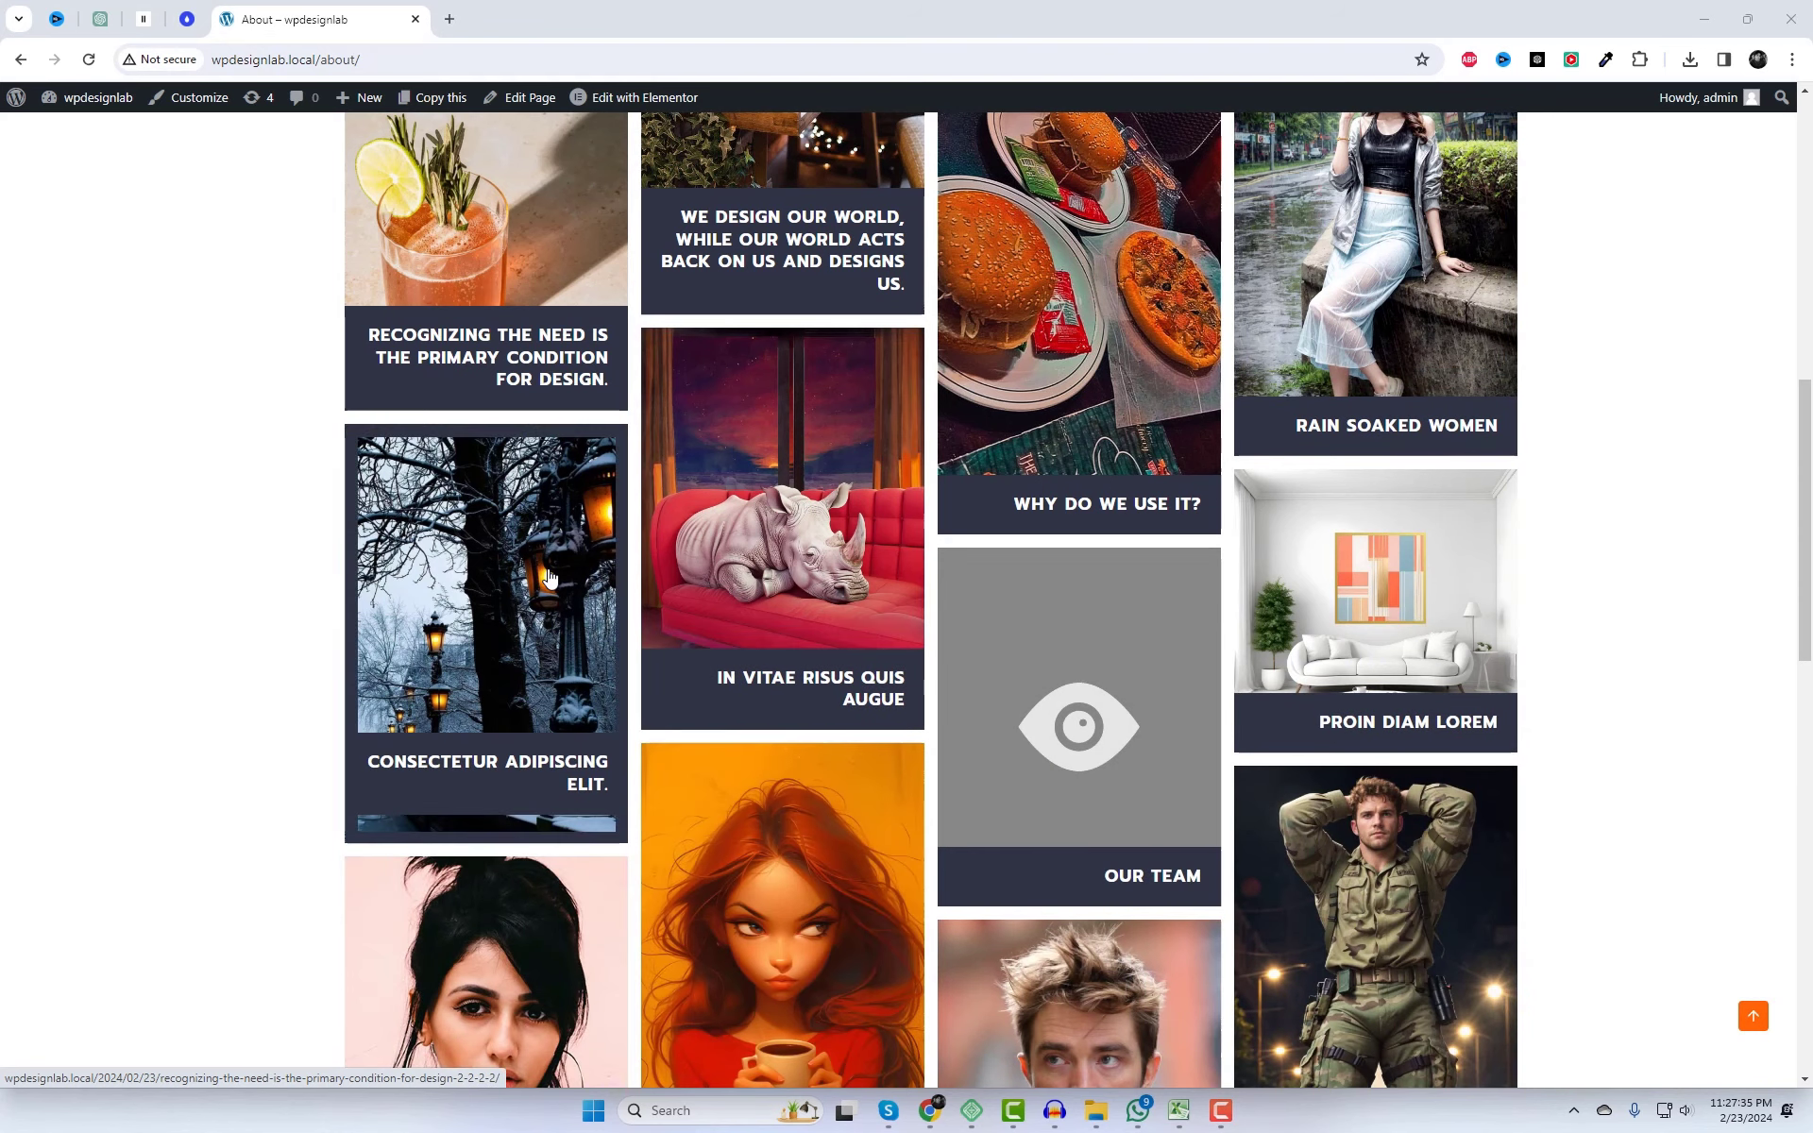
- Scroll the About page grid and open the first card, 'Luck is the residue of design.'
scroll(548, 585, down, 4)
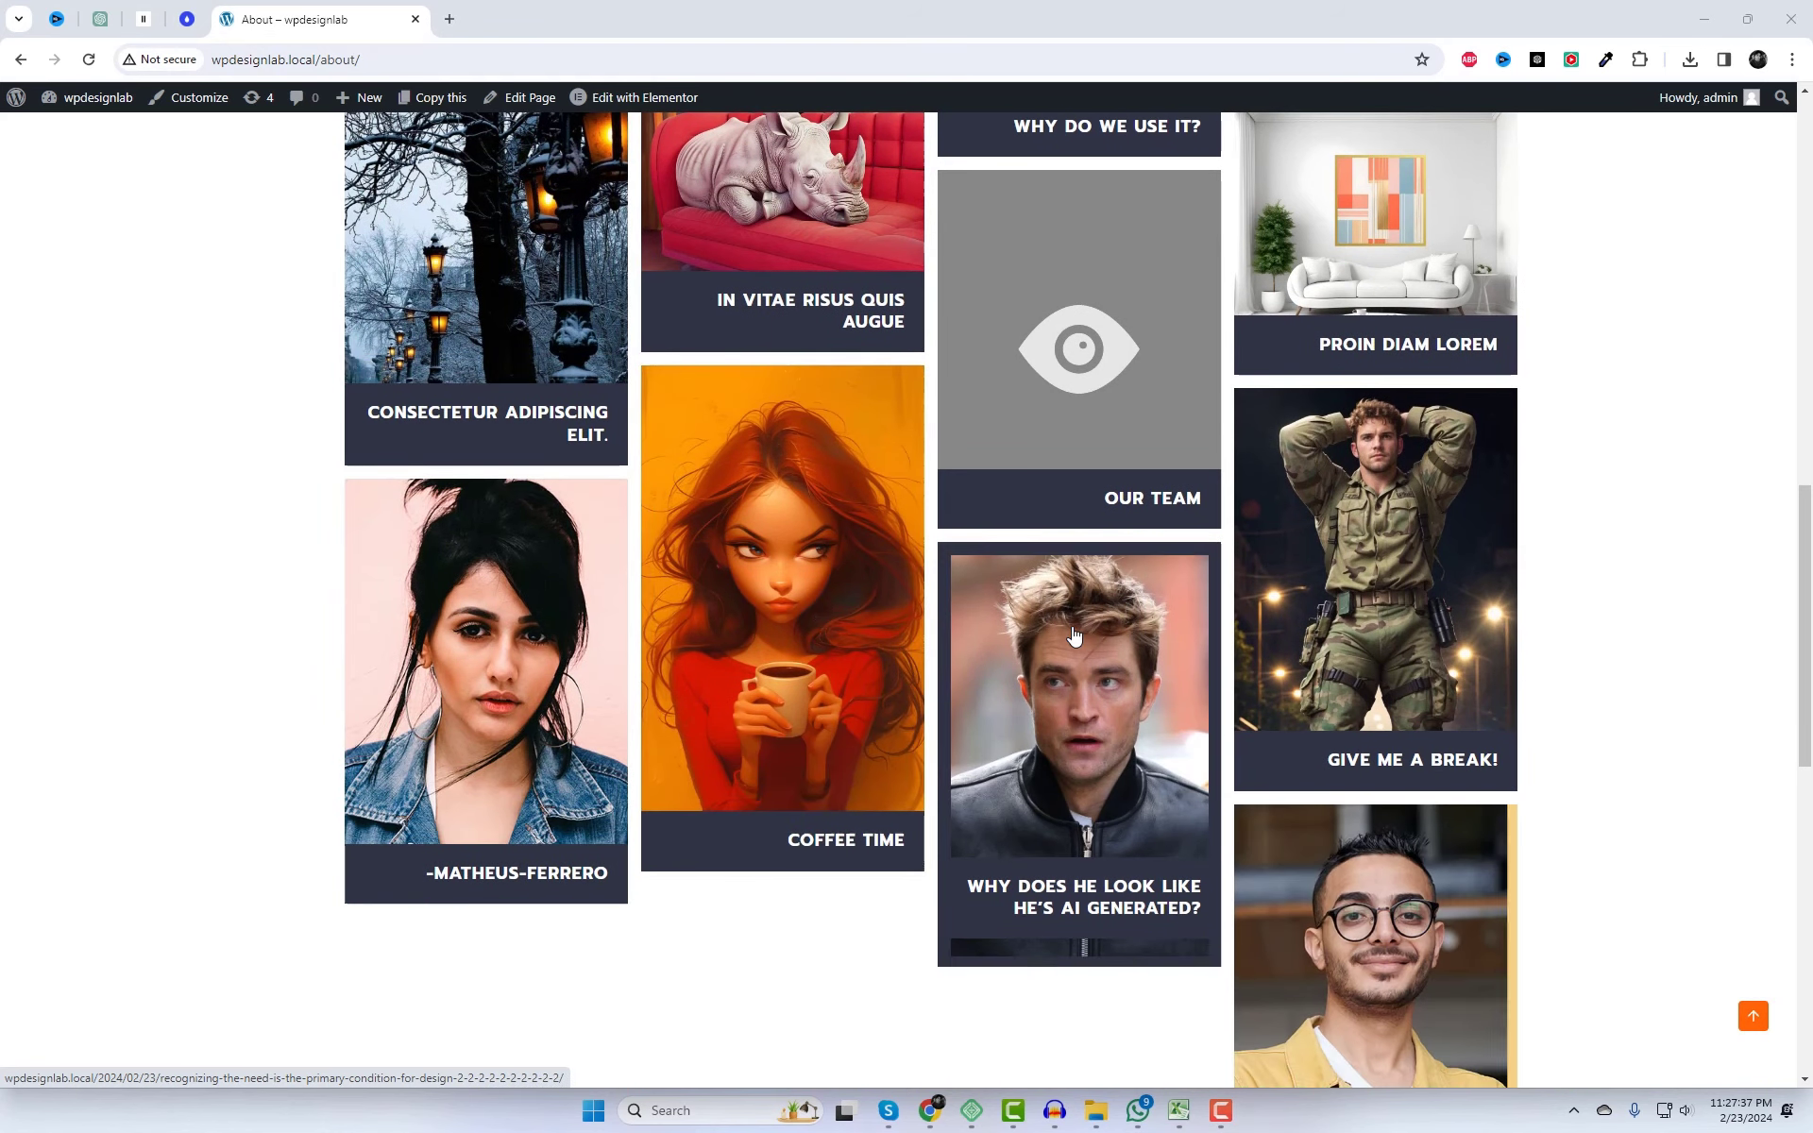
scroll(1079, 635, down, 3)
scroll(1079, 636, down, 2)
scroll(1379, 650, up, 8)
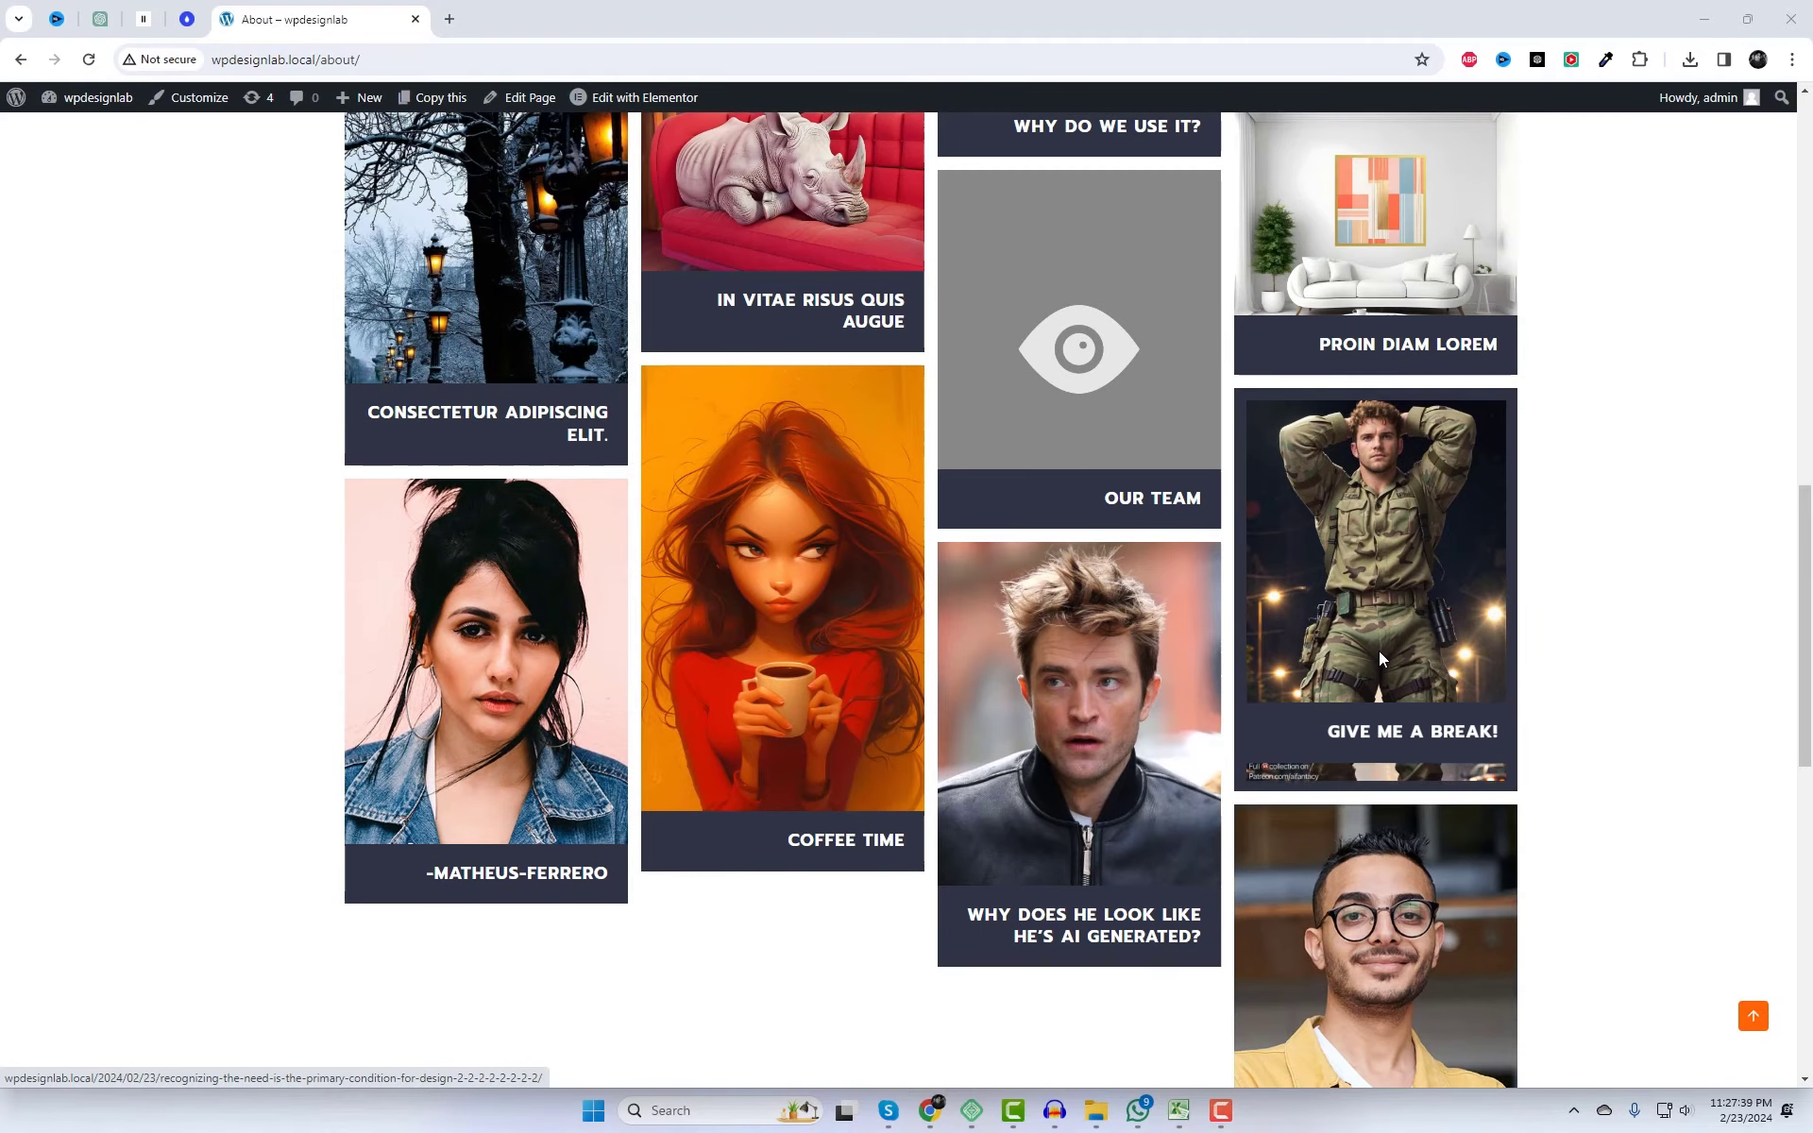
scroll(1379, 659, up, 7)
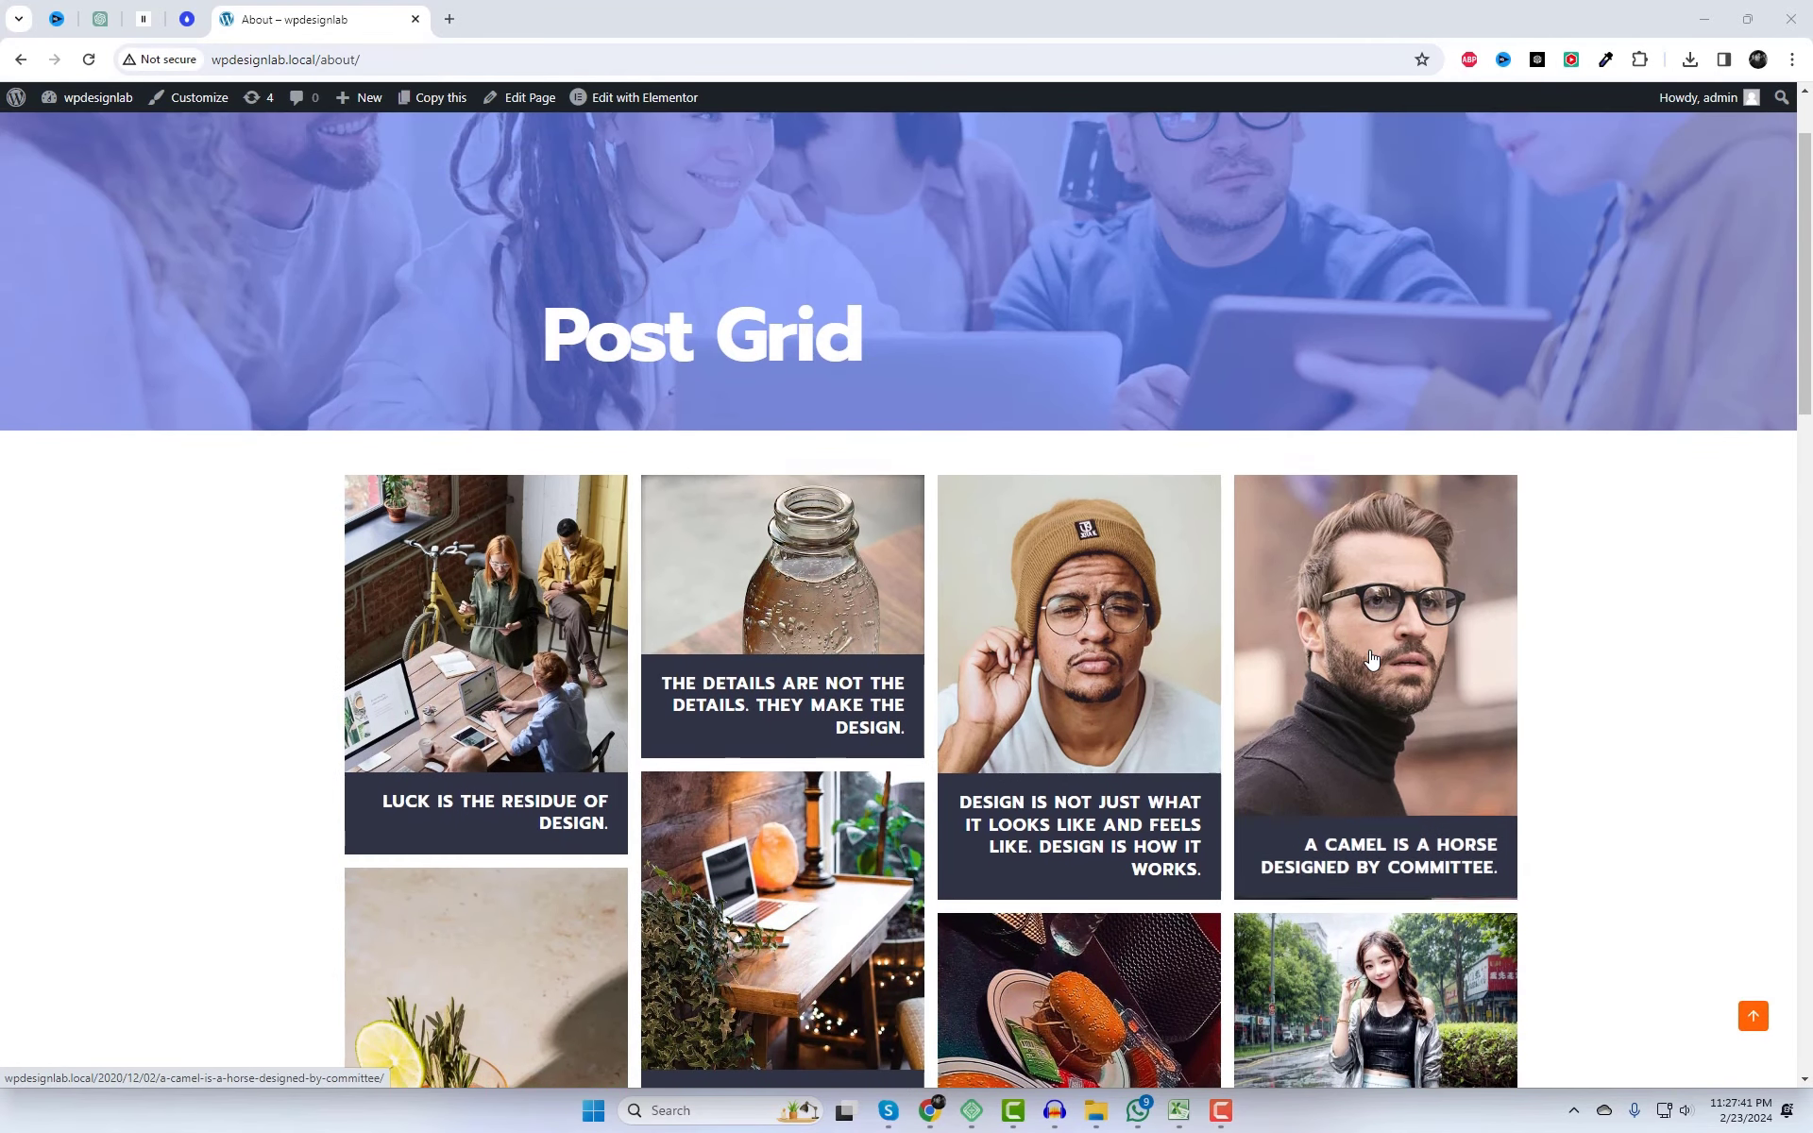
click(591, 631)
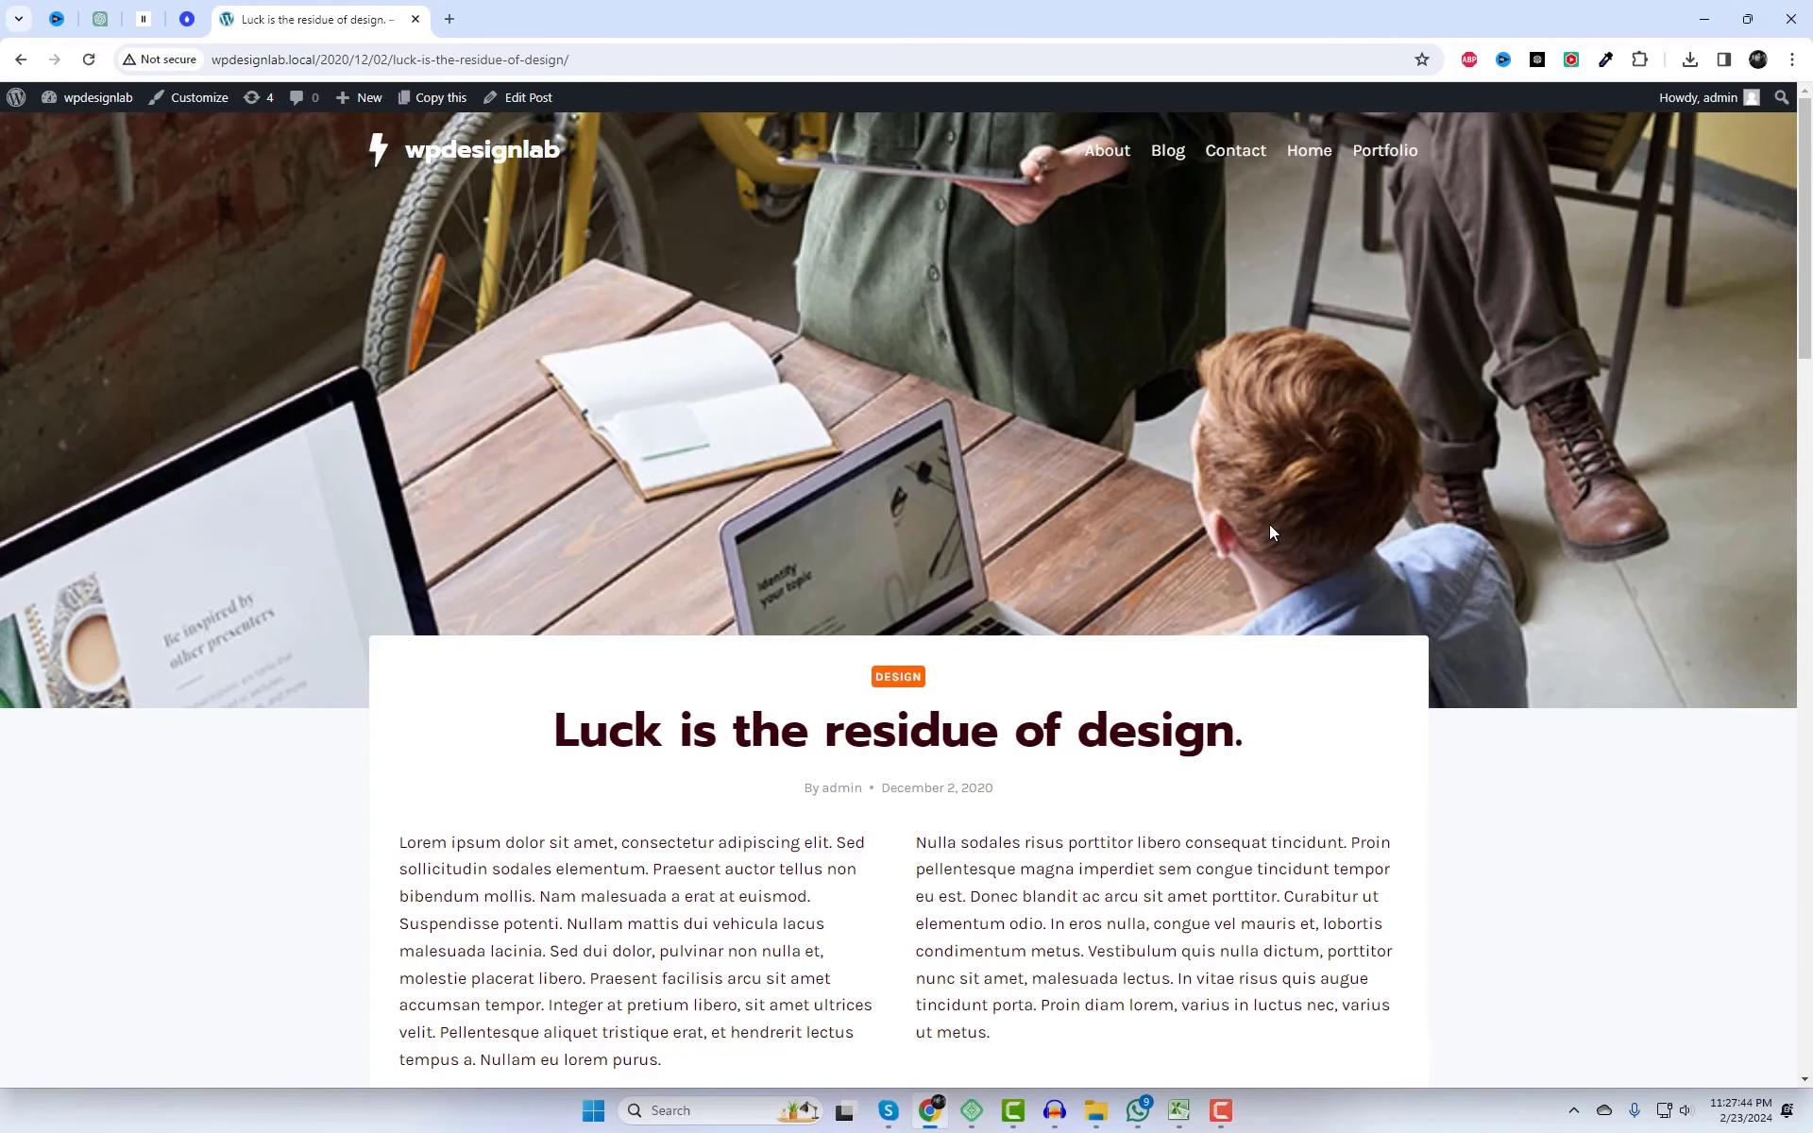